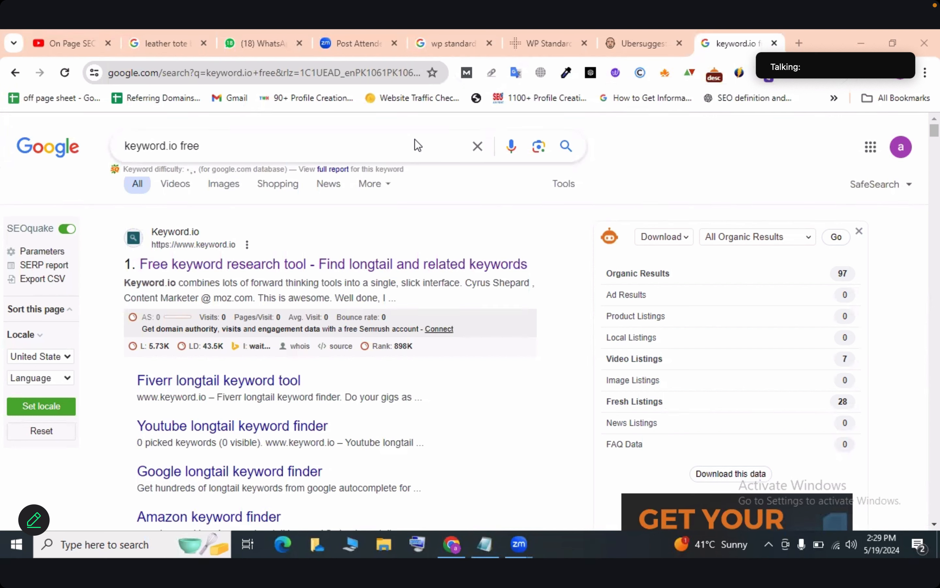
# Open the Keyword.io site from the search results and look over its longtail keyword research page
pyautogui.click(237, 273)
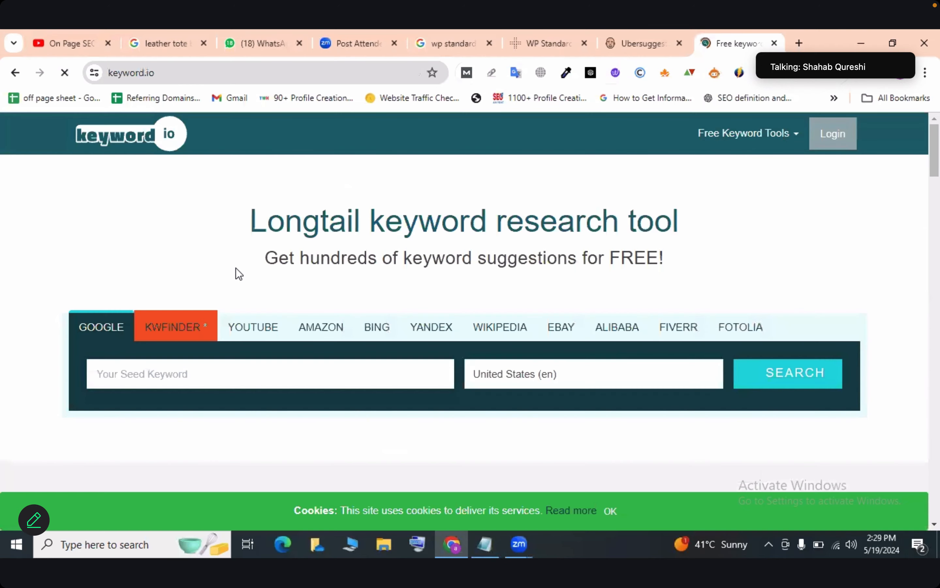
pyautogui.scroll(-4, 217, 288)
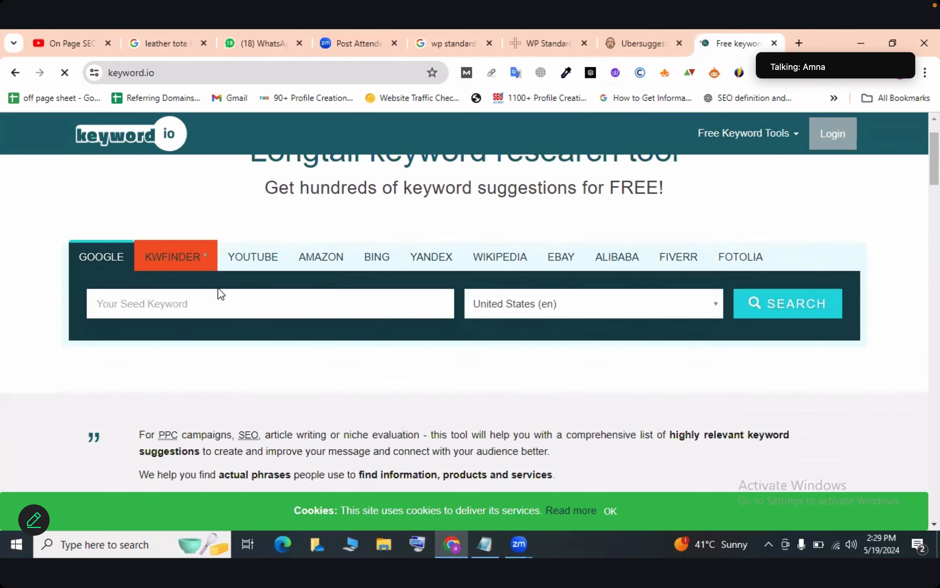
pyautogui.scroll(-1, 273, 251)
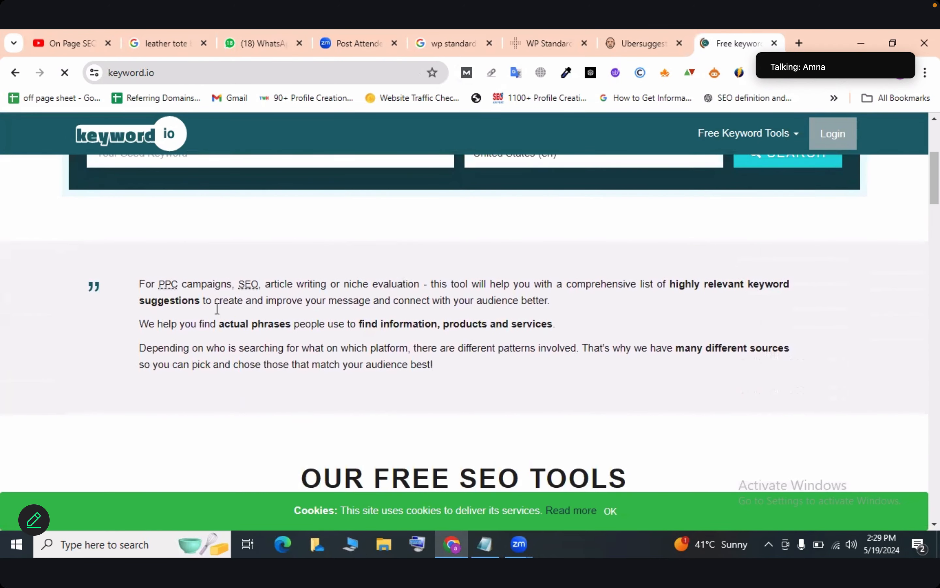
pyautogui.scroll(5, 216, 313)
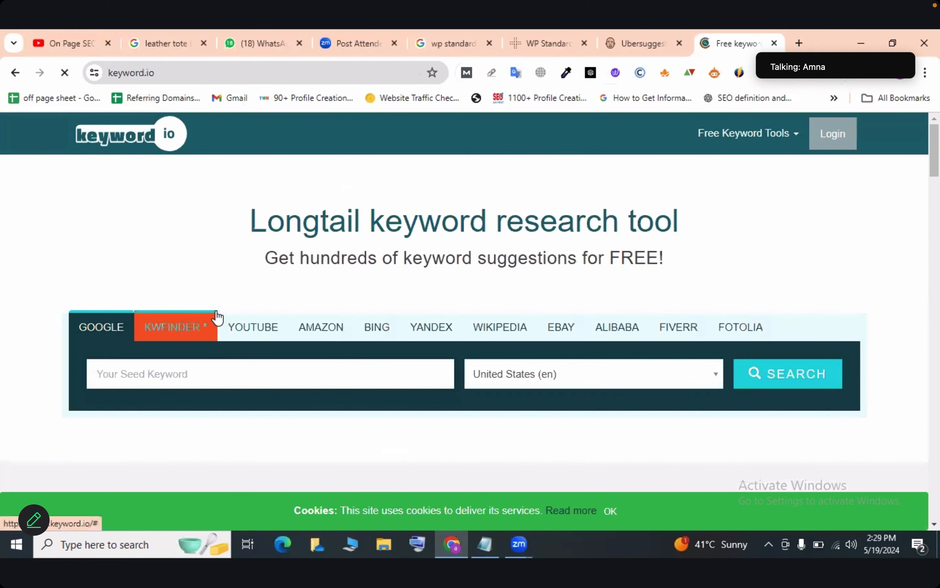
pyautogui.scroll(-3, 307, 363)
# Enter "Leather bag" as the seed keyword for the Google longtail search
pyautogui.click(186, 261)
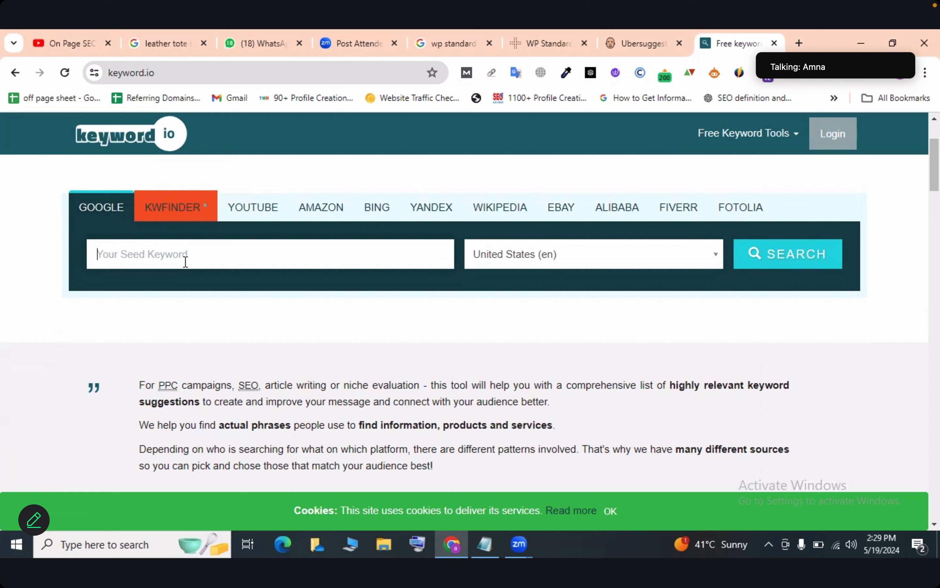
pyautogui.write('eather')
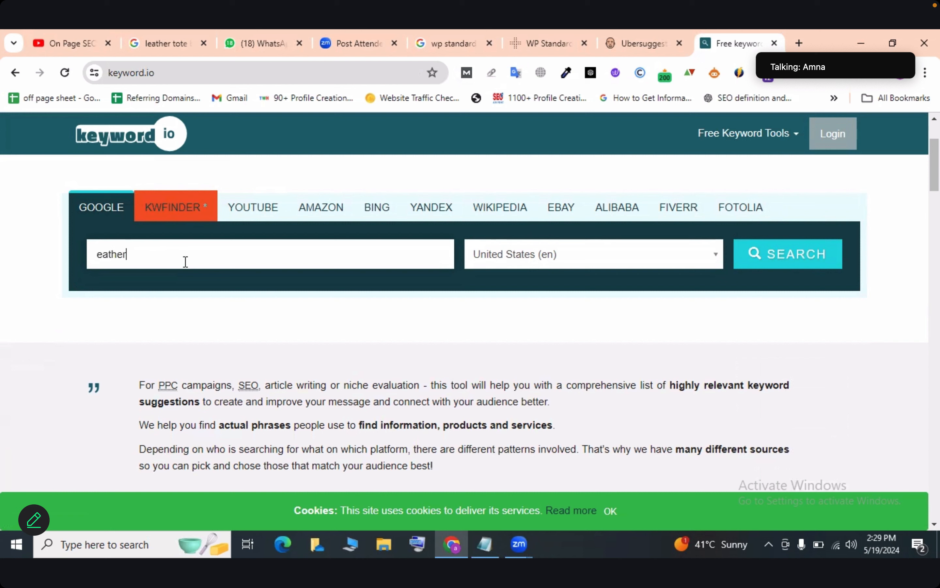
pyautogui.press('BackSpace')
pyautogui.press('BackSpace')
pyautogui.press('BackSpace')
pyautogui.press('BackSpace')
pyautogui.press('BackSpace')
pyautogui.press('BackSpace')
pyautogui.write('Leather ')
pyautogui.write('h')
pyautogui.press('BackSpace')
pyautogui.write('bag')
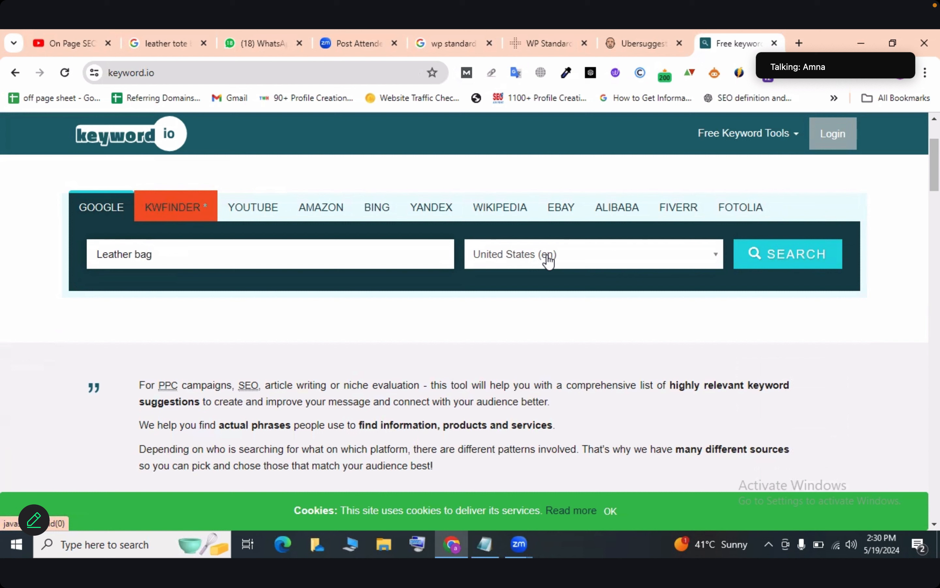
# Change the seed keyword to "Leather jacket" and run the Google keyword search
pyautogui.press('BackSpace')
pyautogui.press('BackSpace')
pyautogui.press('BackSpace')
pyautogui.write('jacket')
pyautogui.click(771, 253)
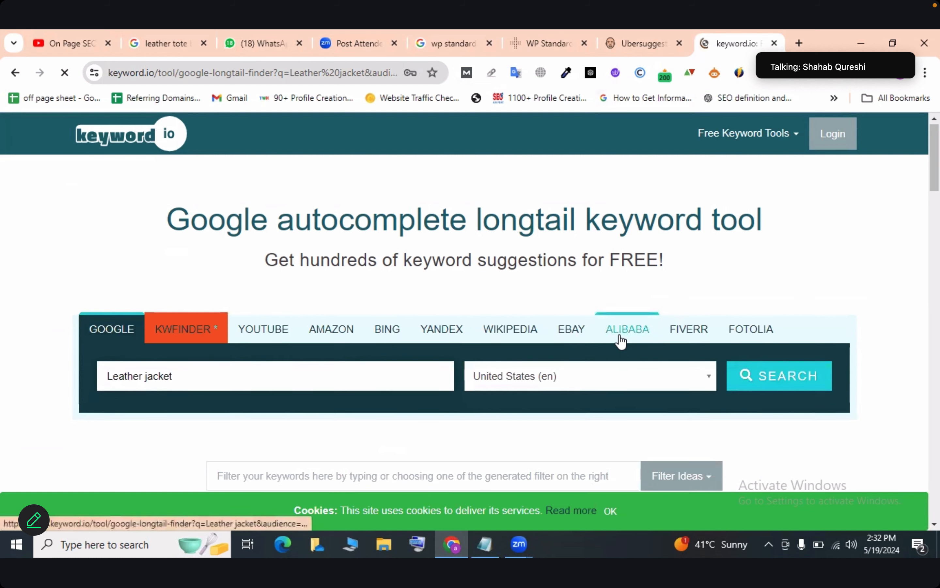
# Examine the longtail keyword suggestions generated for "Leather jacket"
pyautogui.scroll(-1, 621, 341)
pyautogui.scroll(-2, 621, 340)
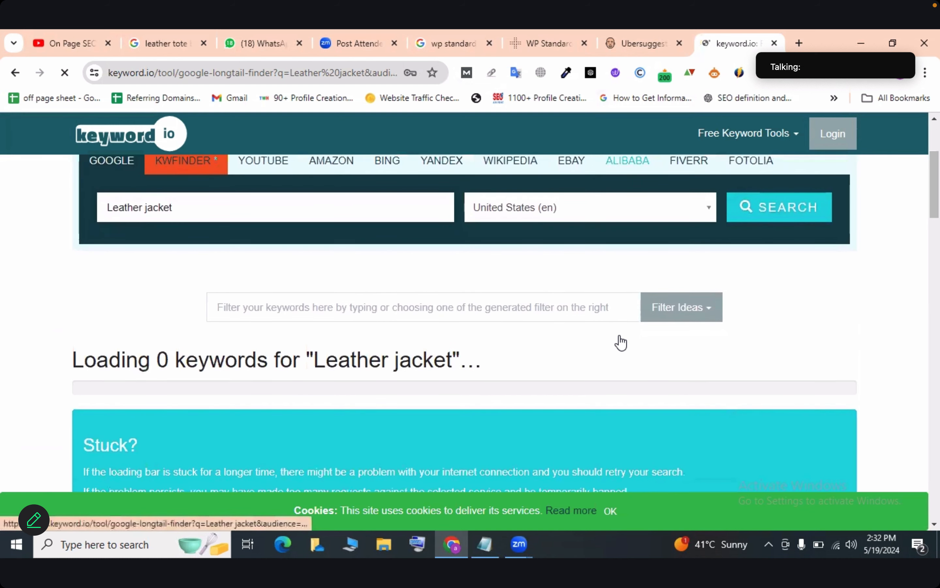
pyautogui.scroll(-2, 620, 341)
pyautogui.scroll(2, 245, 342)
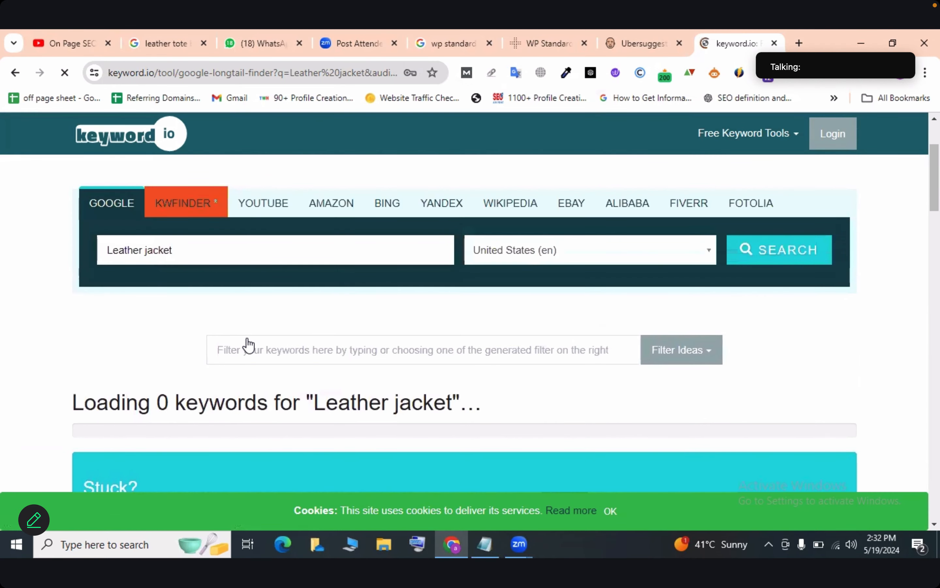
pyautogui.scroll(-8, 466, 379)
pyautogui.scroll(-5, 418, 276)
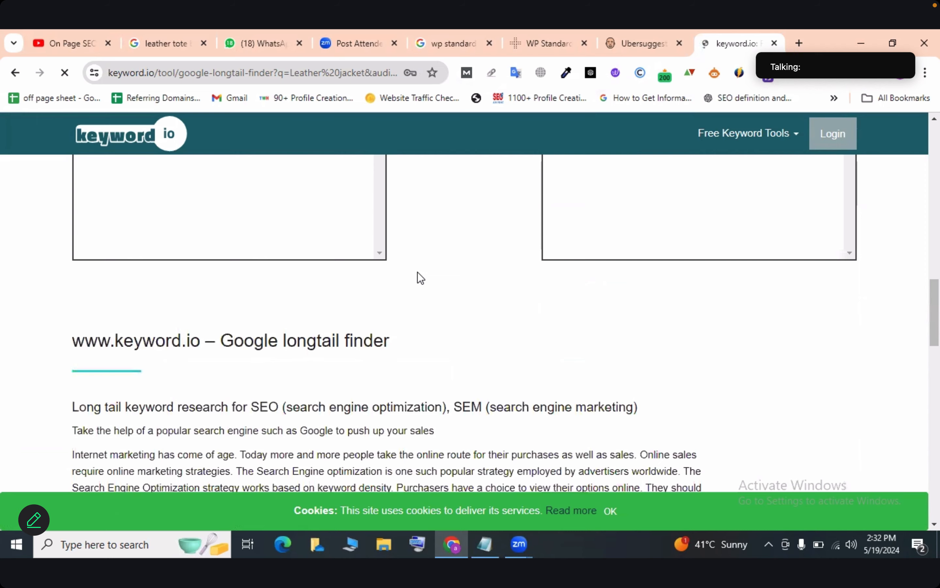
pyautogui.scroll(-8, 417, 272)
pyautogui.scroll(16, 418, 272)
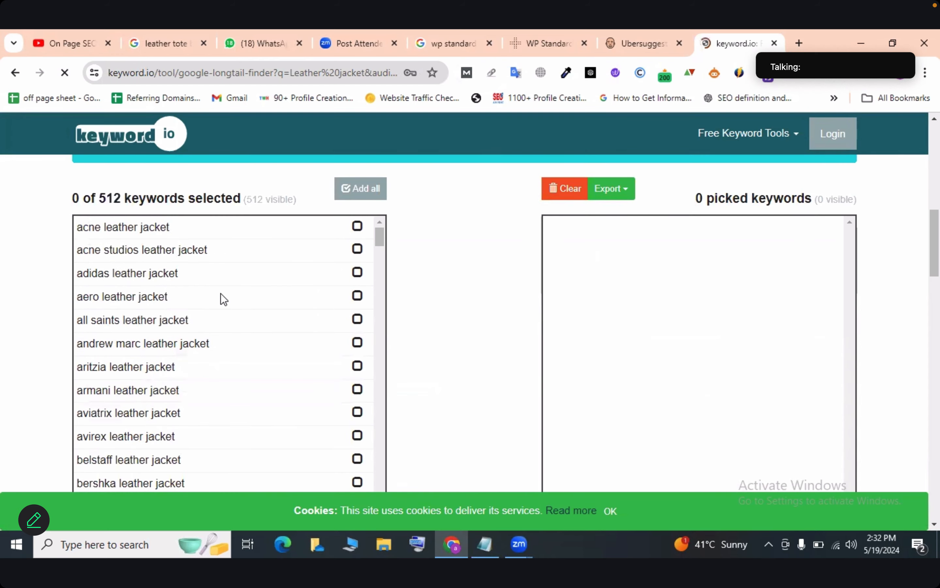
pyautogui.scroll(-5, 220, 298)
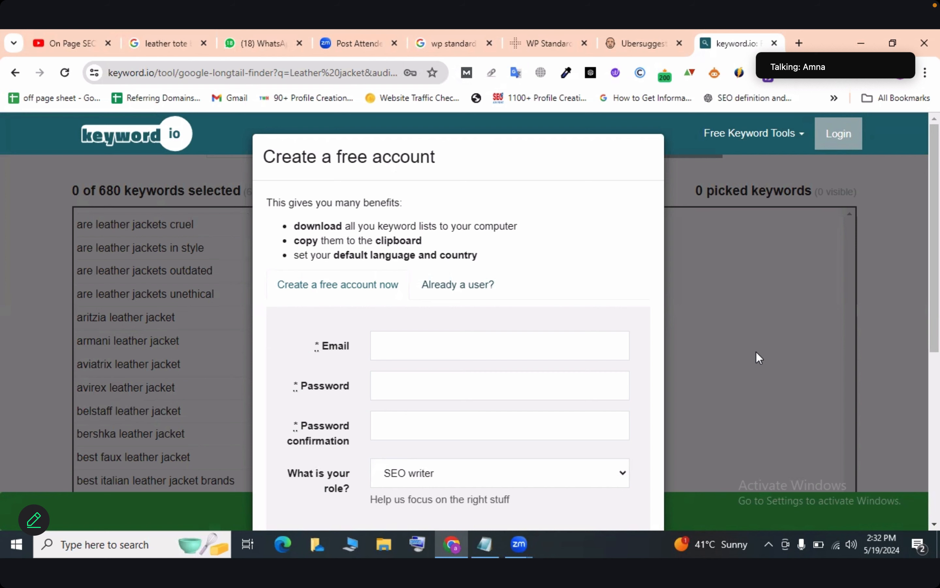
# Review the free account sign-up form, including its terms and the option to continue without signing in
pyautogui.scroll(-8, 755, 351)
pyautogui.scroll(8, 805, 315)
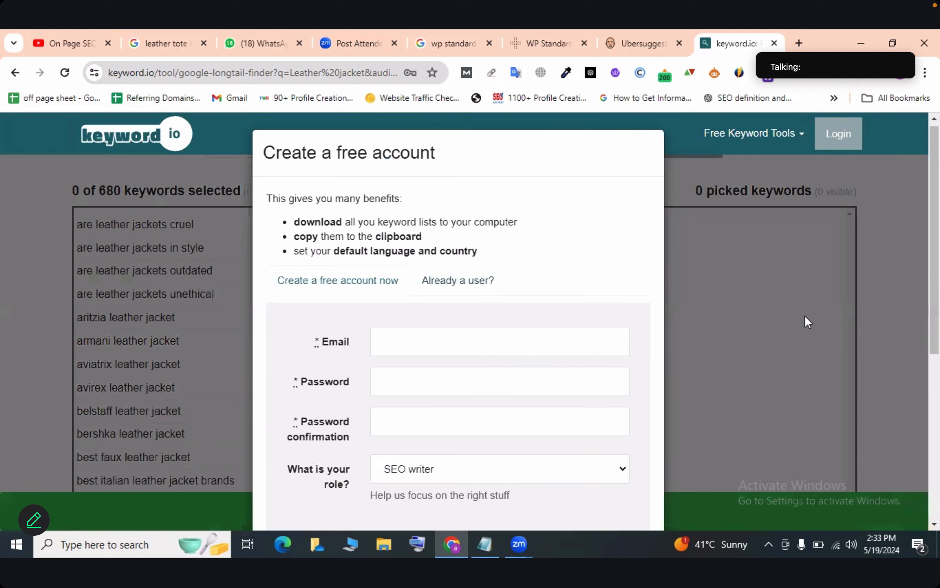
pyautogui.scroll(-8, 819, 290)
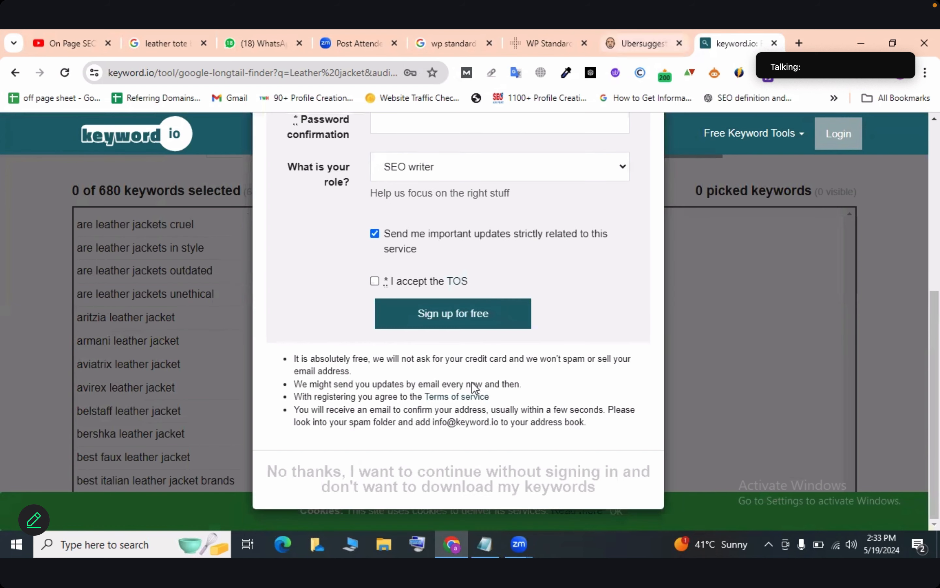
# Switch to the Ubersuggest home page, look over its feature sections and open the sign-in page
pyautogui.click(643, 43)
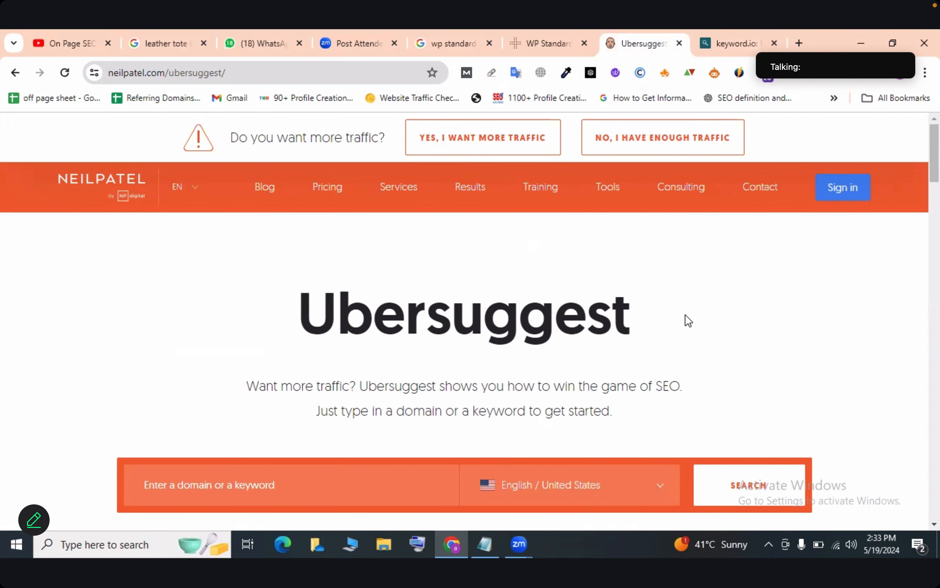
pyautogui.scroll(-5, 685, 314)
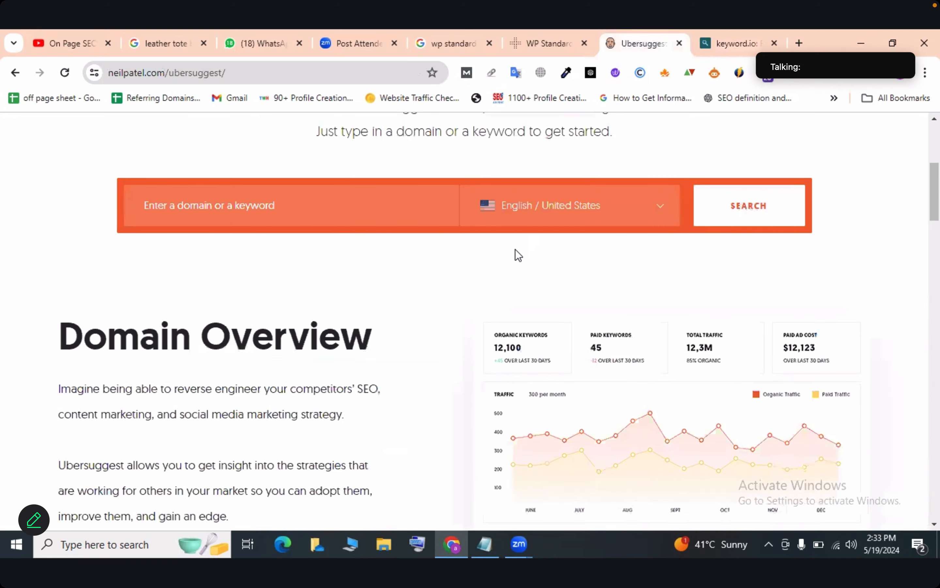
pyautogui.scroll(-4, 515, 249)
pyautogui.scroll(-5, 515, 250)
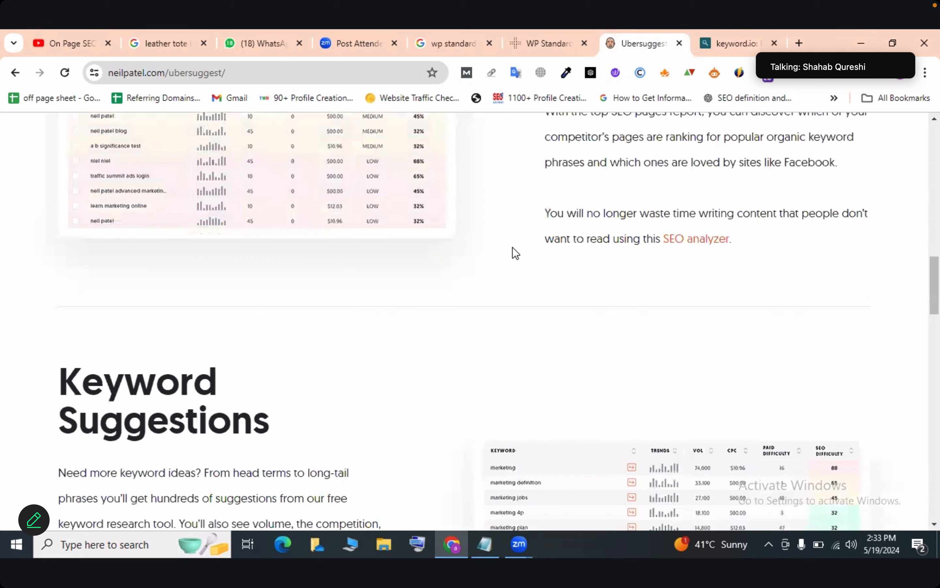
pyautogui.scroll(-4, 515, 249)
pyautogui.scroll(-6, 840, 203)
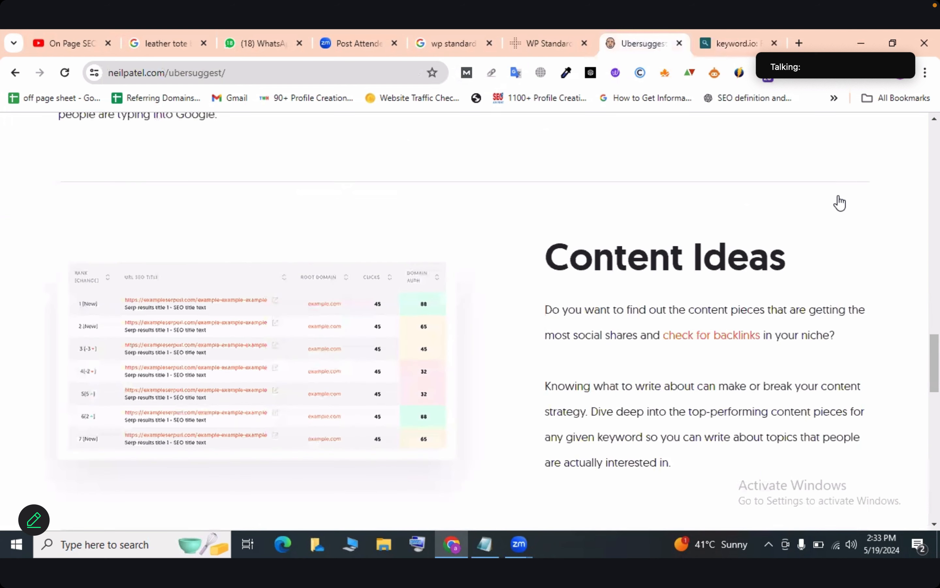
pyautogui.scroll(20, 838, 195)
pyautogui.scroll(3, 837, 195)
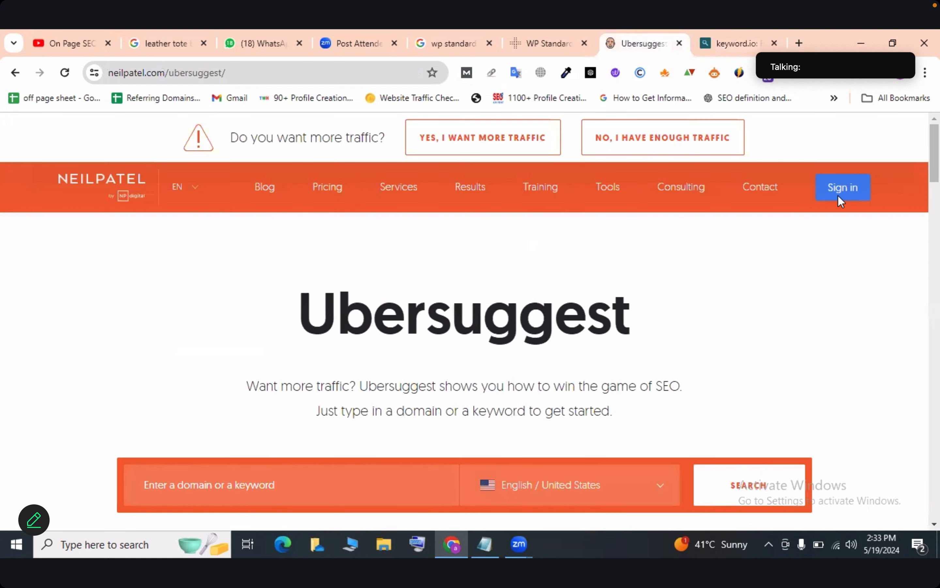
pyautogui.click(837, 194)
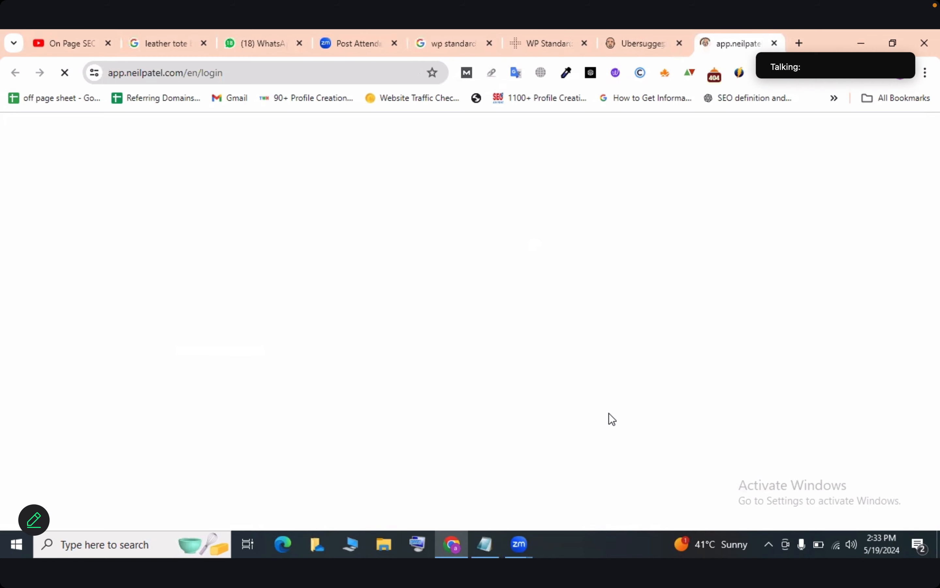
# Search Google for "google planner" in a new browser tab and open the Google Ads Keyword Planner page
pyautogui.click(798, 44)
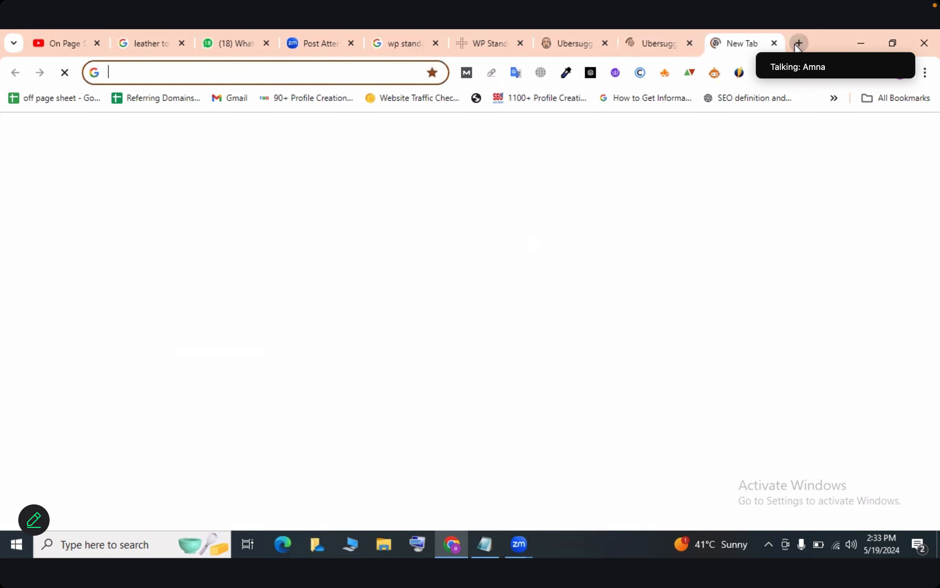
pyautogui.write('g')
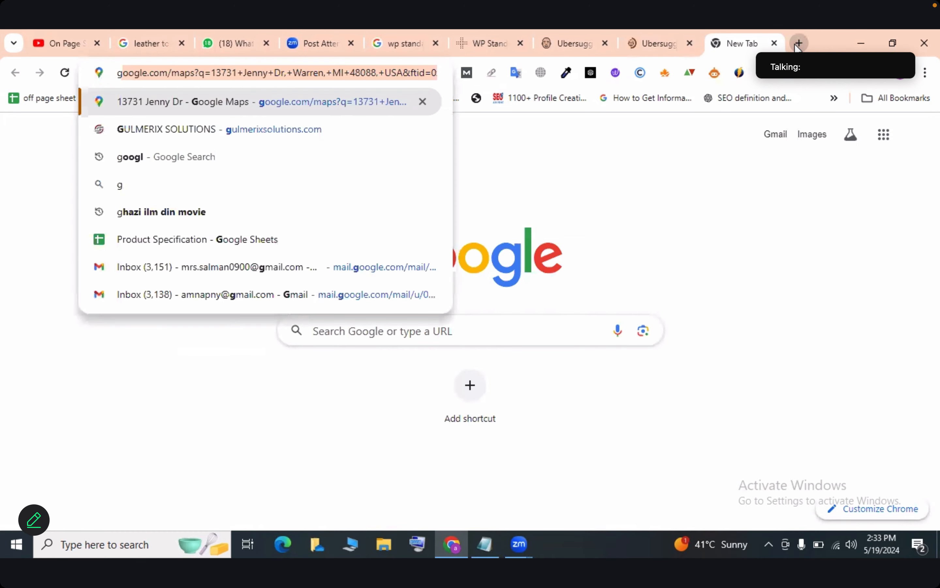
pyautogui.write('oogle pla')
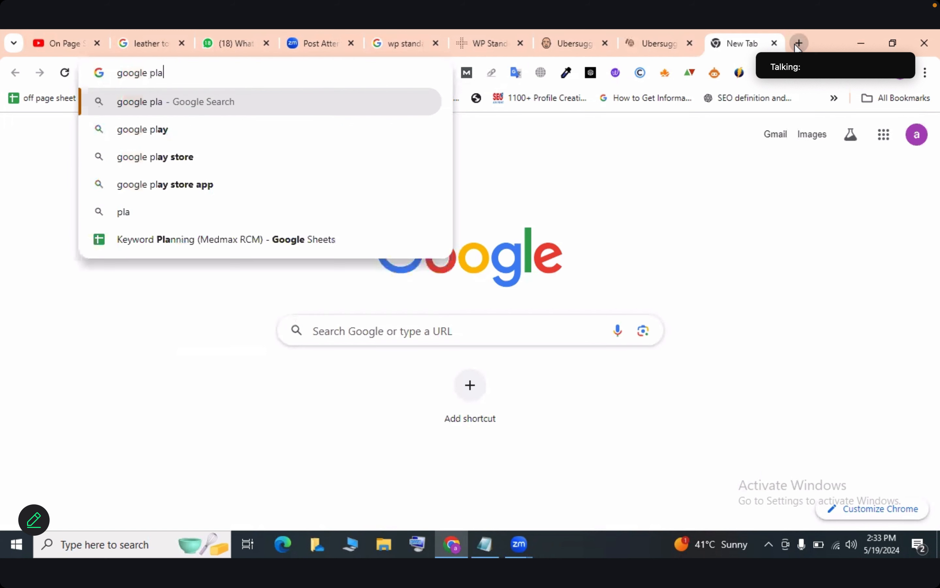
pyautogui.write('nner')
pyautogui.press('Return')
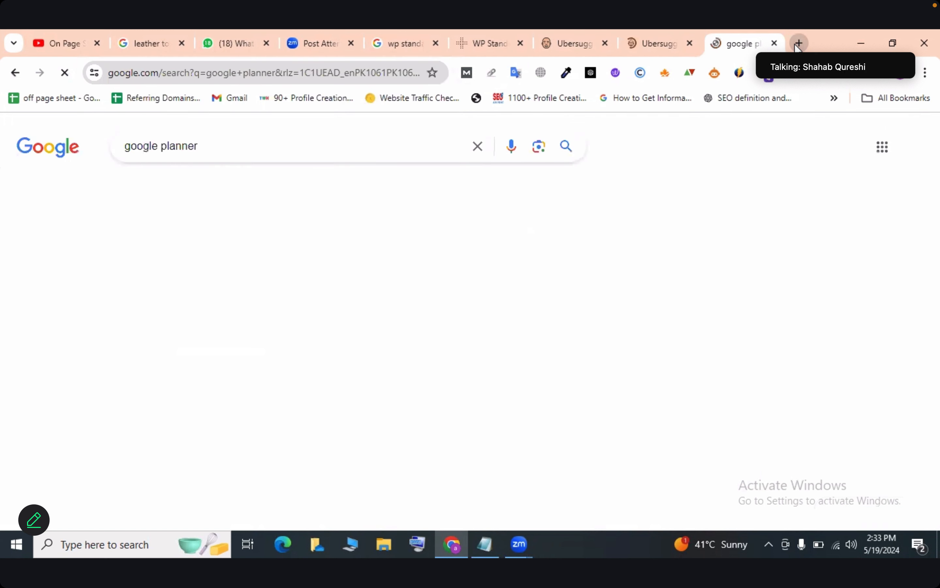
pyautogui.scroll(-3, 454, 265)
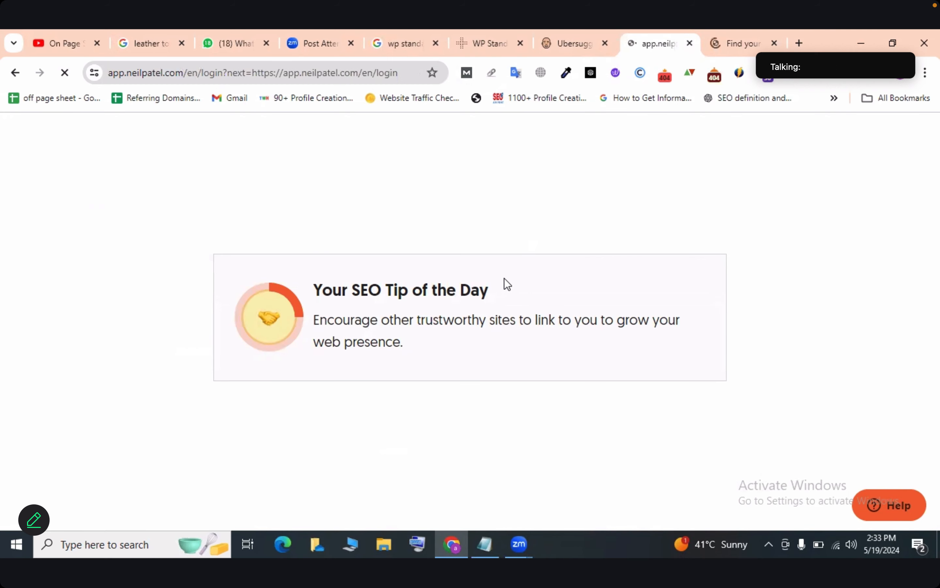
# Check the Ubersuggest sign-in page, and launch Keyword Planner from the Google Ads page
pyautogui.click(575, 44)
pyautogui.click(677, 36)
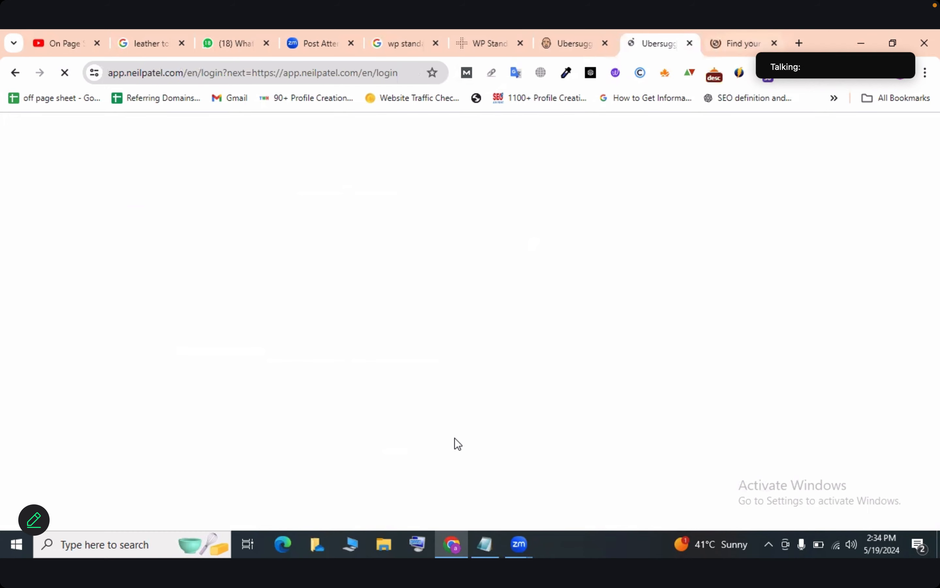
pyautogui.click(742, 43)
pyautogui.scroll(-3, 637, 322)
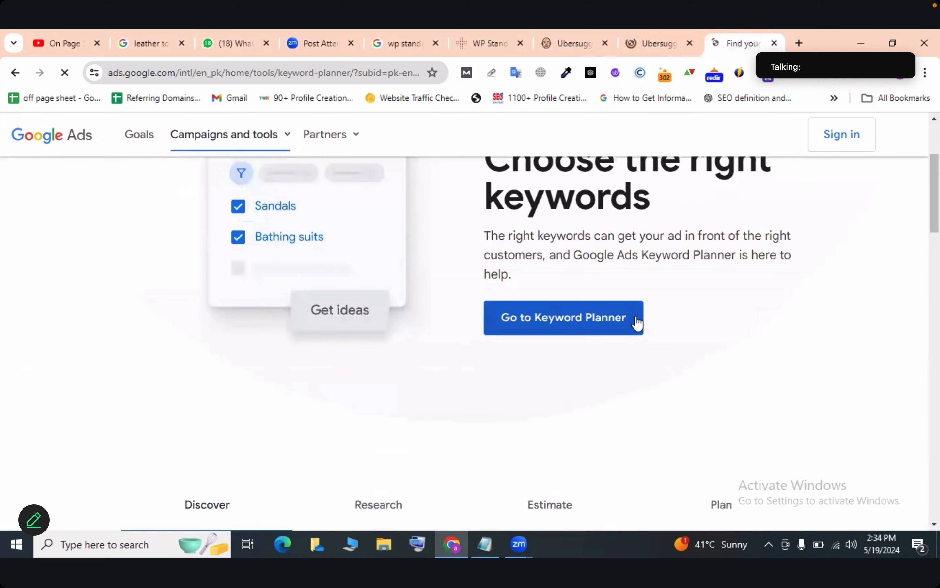
pyautogui.click(637, 322)
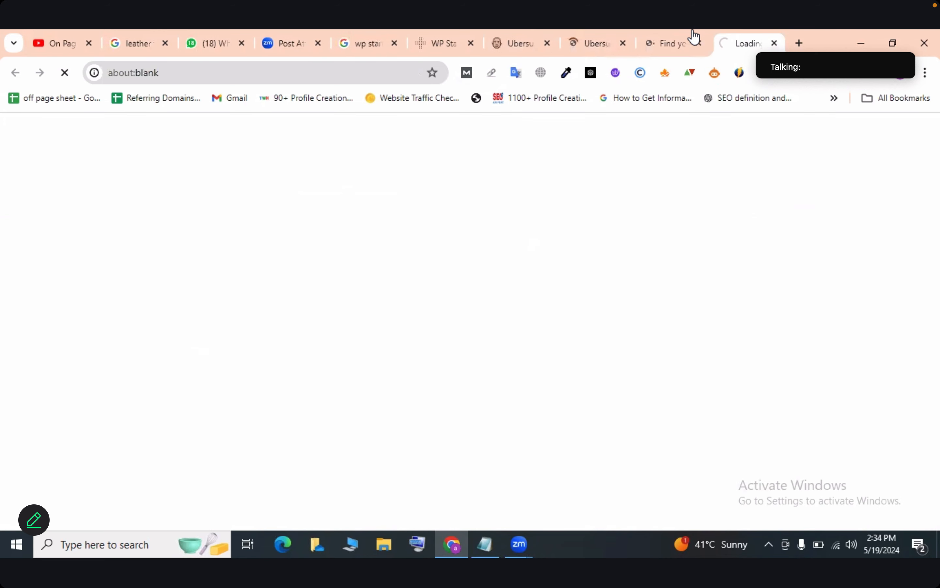
# Return to the Ubersuggest home page and search for the keyword "leather jacket" in English / United States
pyautogui.click(673, 43)
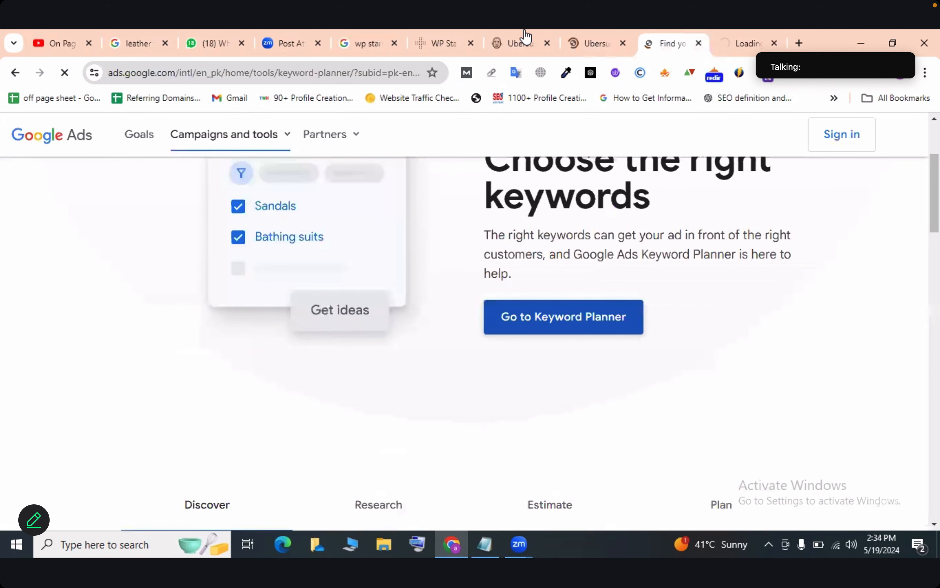
pyautogui.hotkey('ctrl', 'shift', 'Tab')
pyautogui.click(521, 43)
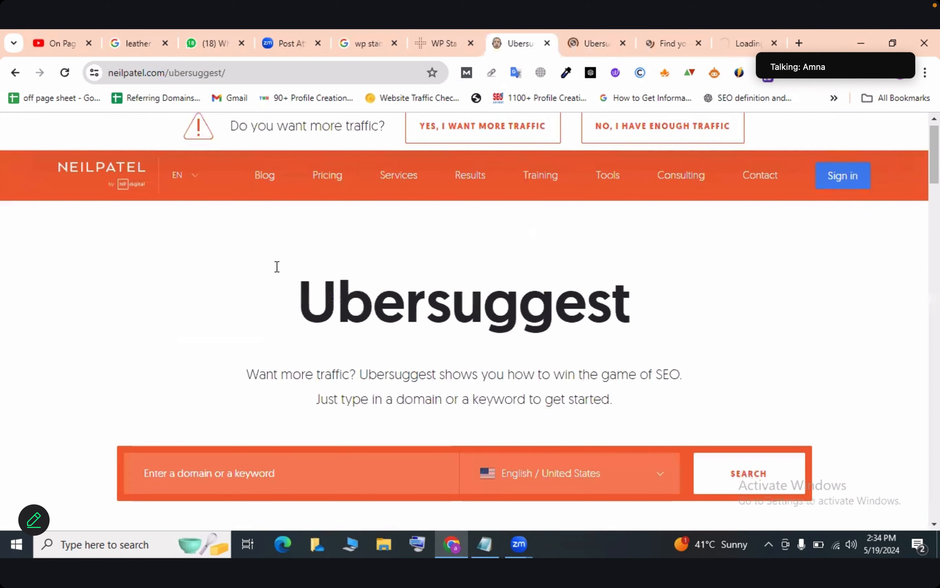
pyautogui.scroll(-4, 277, 267)
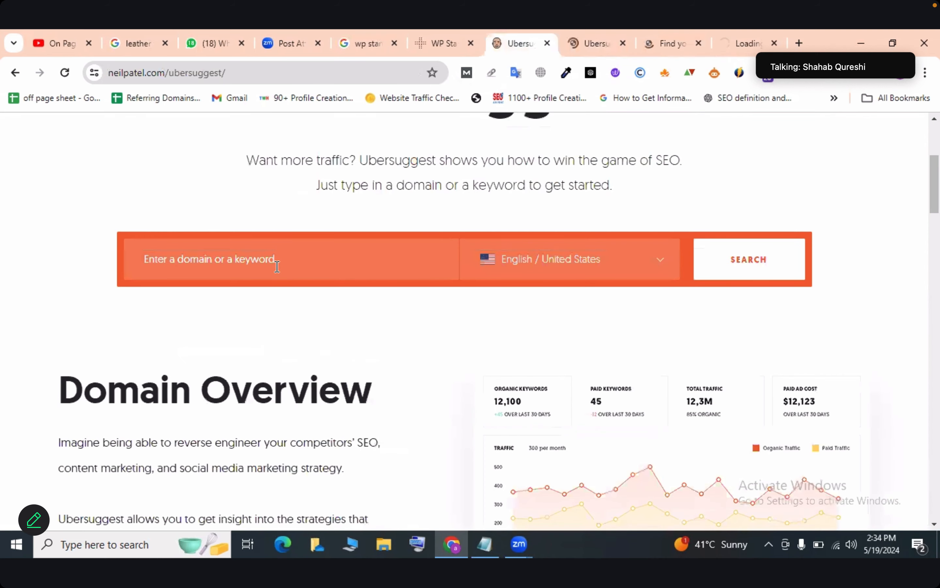
pyautogui.scroll(4, 277, 266)
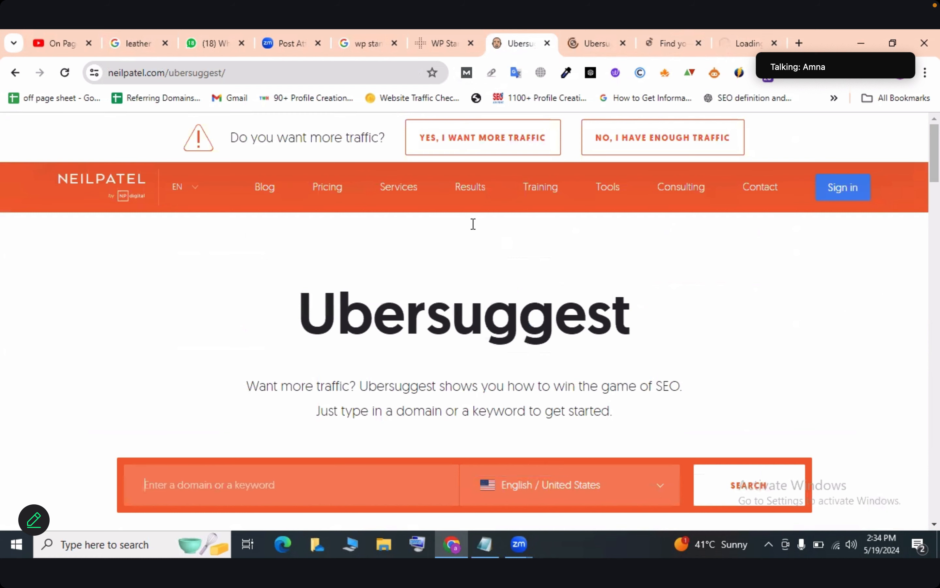
pyautogui.scroll(-5, 473, 224)
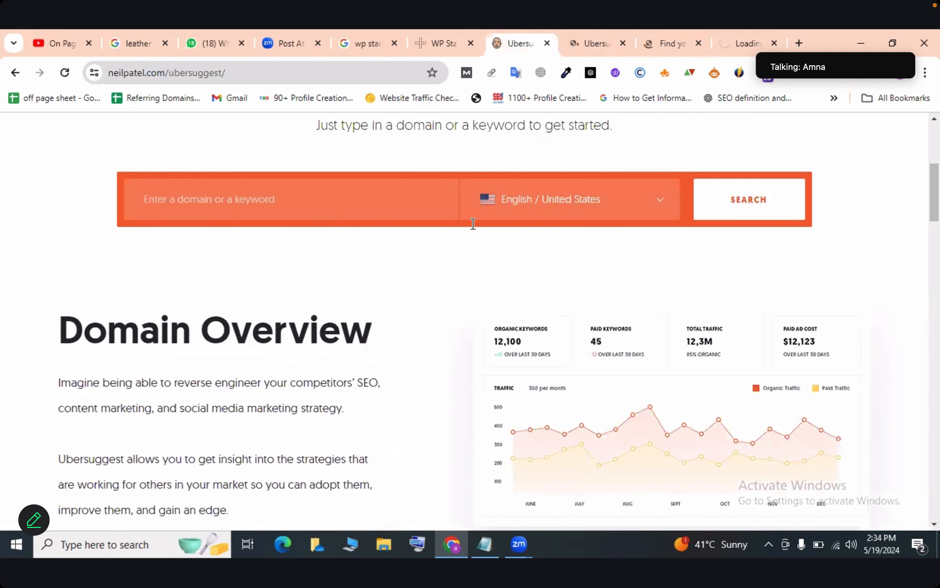
pyautogui.click(273, 208)
pyautogui.write('leather jacket')
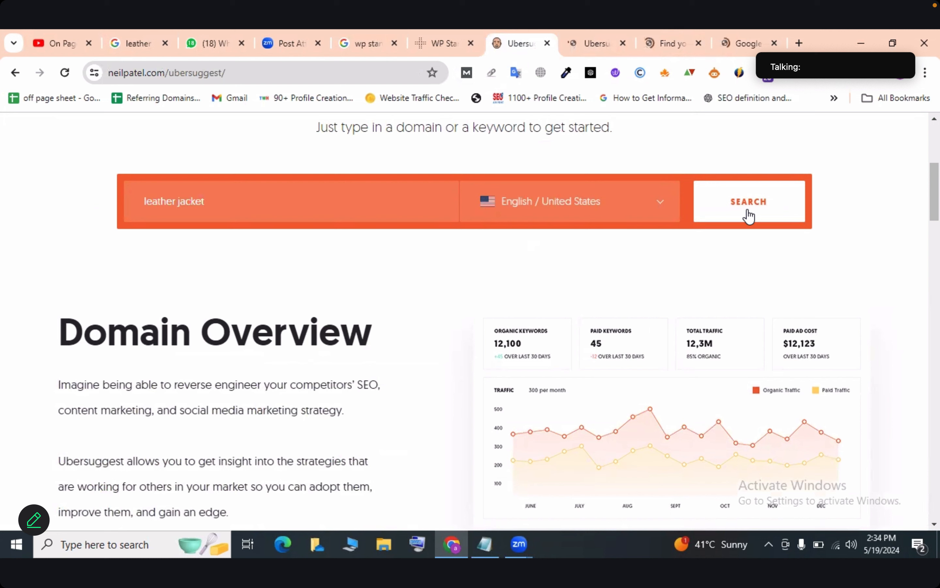
pyautogui.click(748, 216)
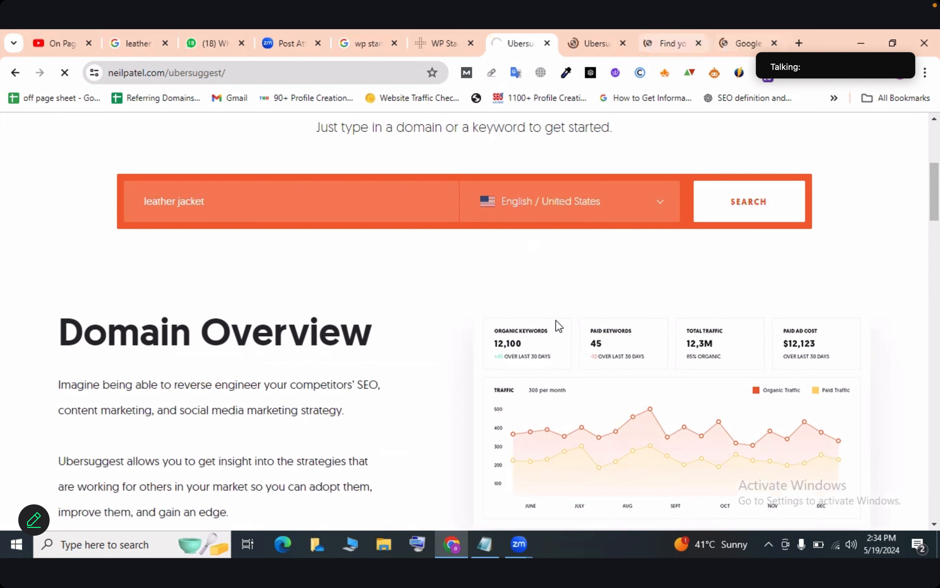
# Open the free account registration page from the Ubersuggest keyword overview
pyautogui.hotkey('ctrl', 'shift', 'Tab')
pyautogui.hotkey('ctrl', 'shift', 'Tab')
pyautogui.hotkey('ctrl', 'shift', 'Tab')
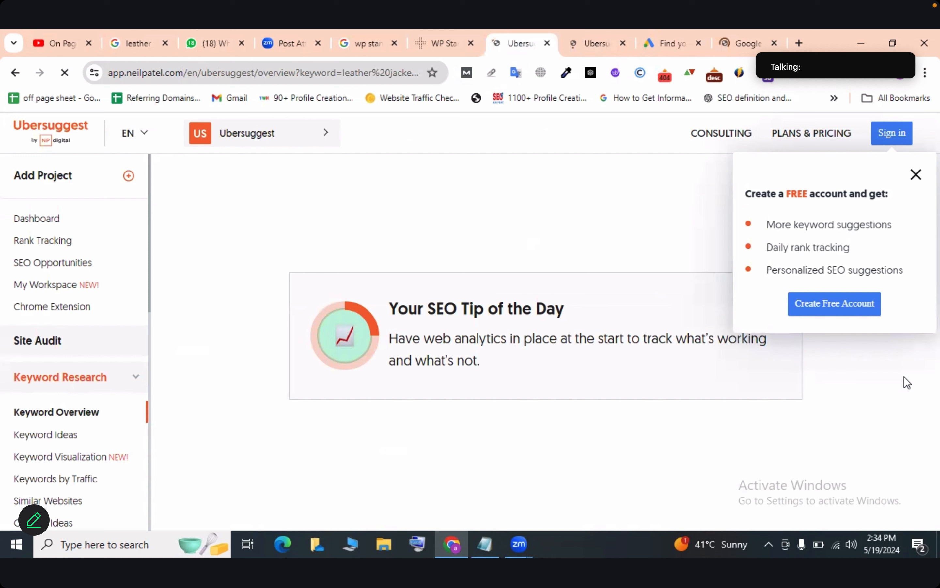
pyautogui.click(815, 306)
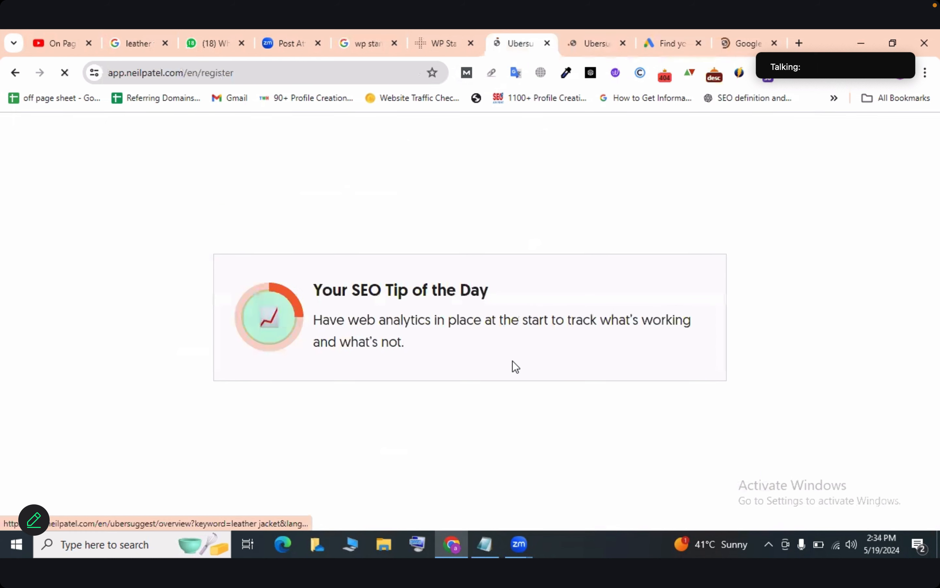
# Check the loading of the Keyword Planner, Ubersuggest registration, Google sign-in and Google Ads pages across the open tabs
pyautogui.click(768, 37)
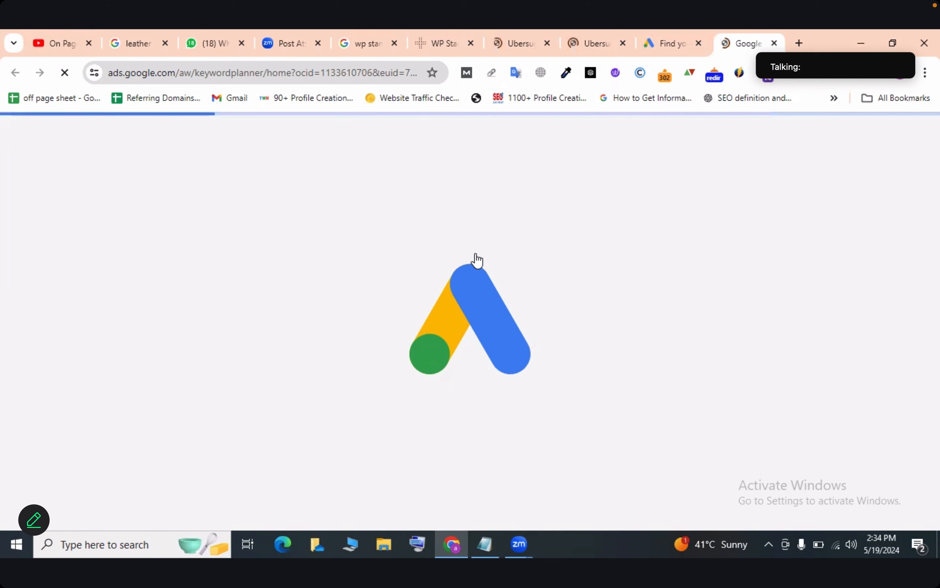
pyautogui.click(521, 42)
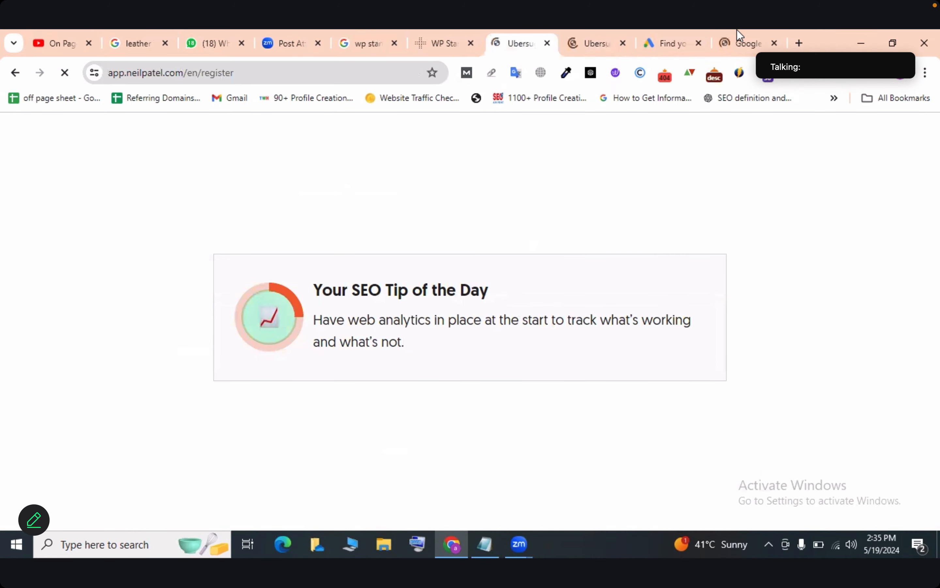
pyautogui.hotkey('ctrl', 'Tab')
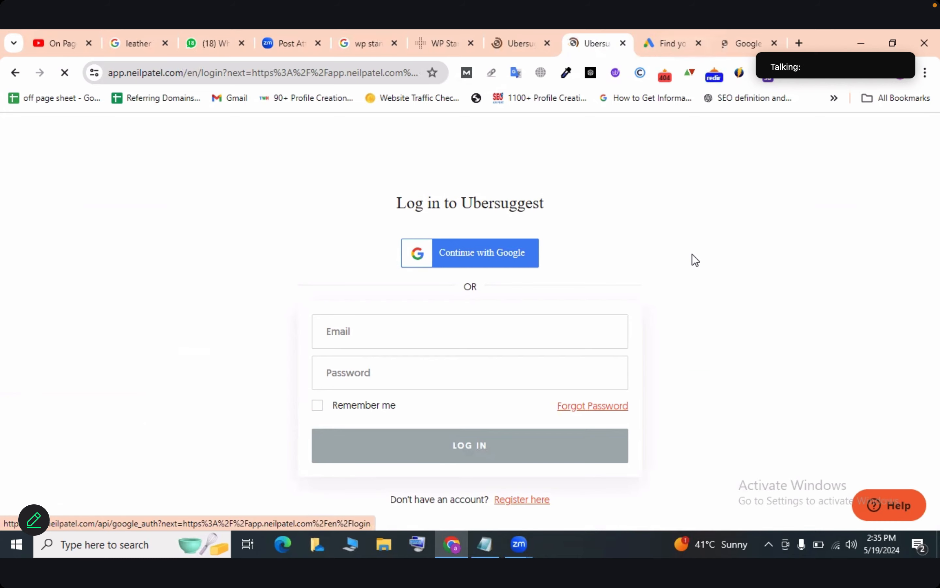
pyautogui.hotkey('ctrl', 'Tab')
pyautogui.scroll(-3, 692, 254)
pyautogui.scroll(3, 692, 255)
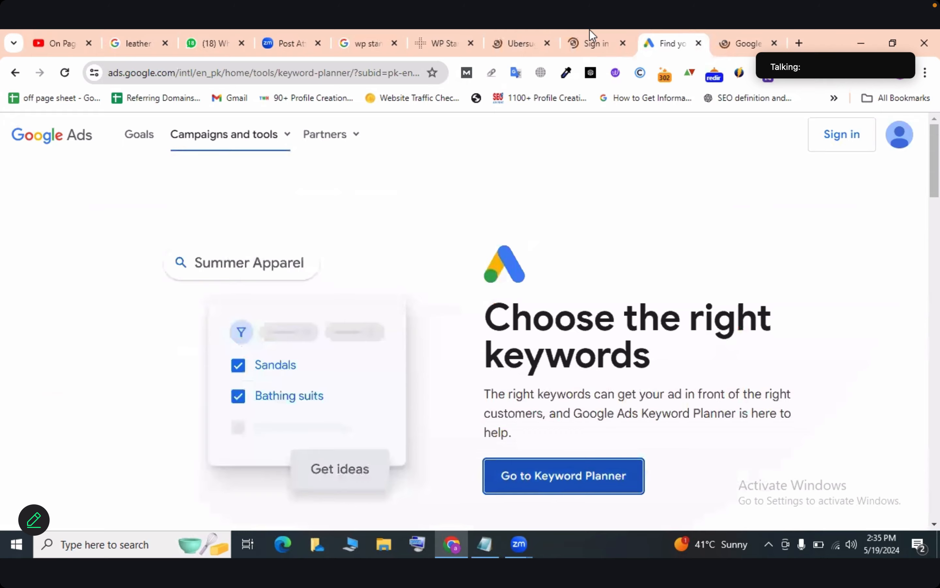
pyautogui.hotkey('ctrl', 'Tab')
pyautogui.click(596, 43)
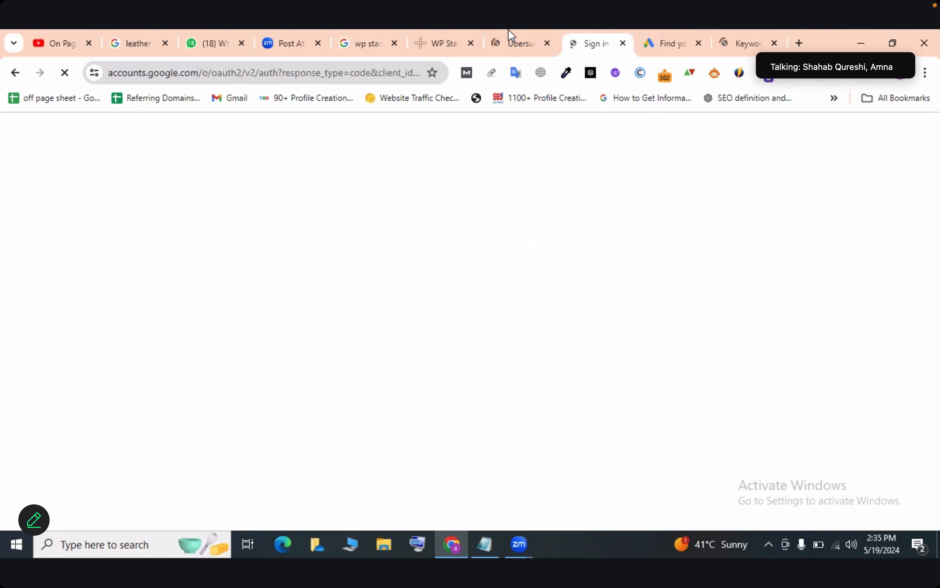
pyautogui.click(510, 35)
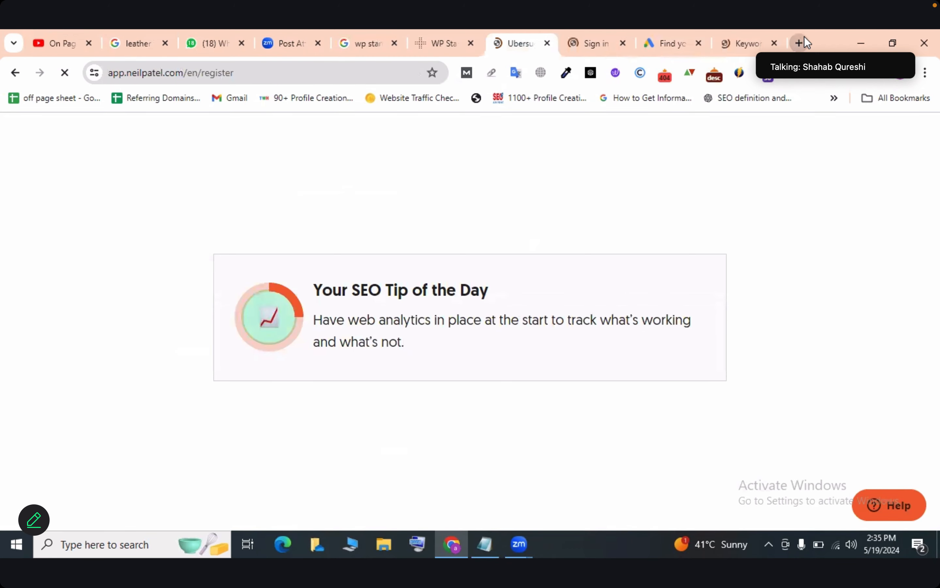
# Open toolszen.com in a new browser tab and check on the Keyword Planner page while it loads
pyautogui.click(804, 38)
pyautogui.write('to')
pyautogui.press('Return')
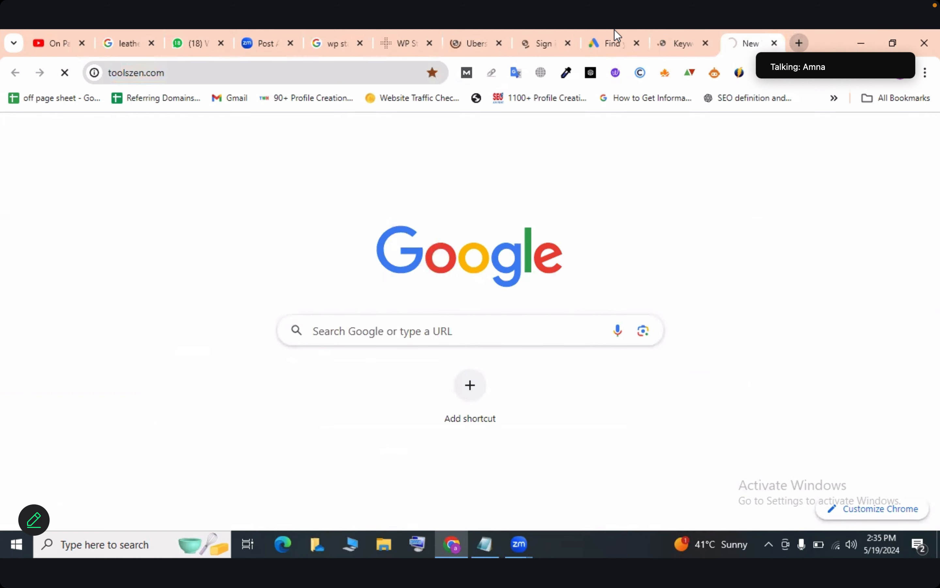
pyautogui.hotkey('ctrl', 'shift', 'Tab')
pyautogui.hotkey('ctrl', 'shift', 'Tab')
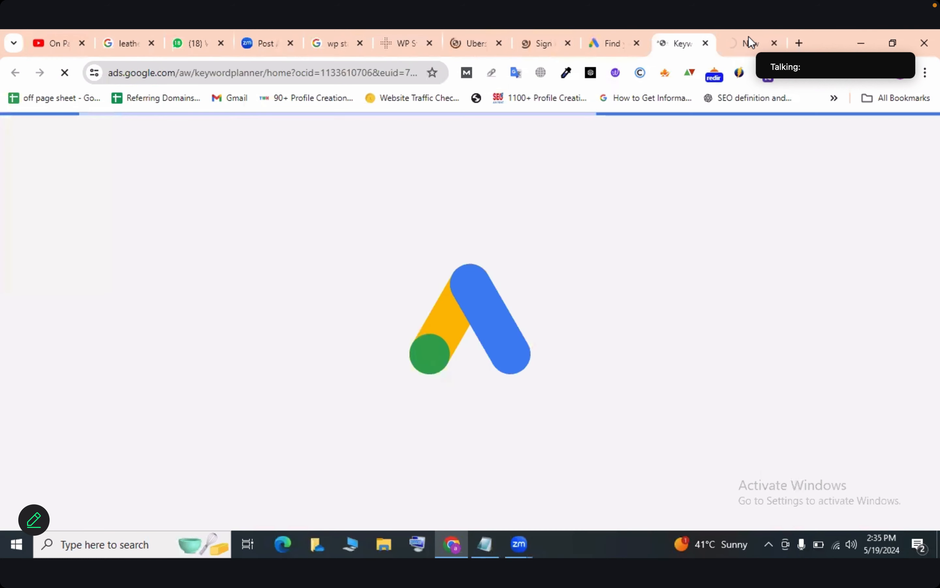
pyautogui.hotkey('ctrl', 'Tab')
pyautogui.hotkey('ctrl', 'Tab')
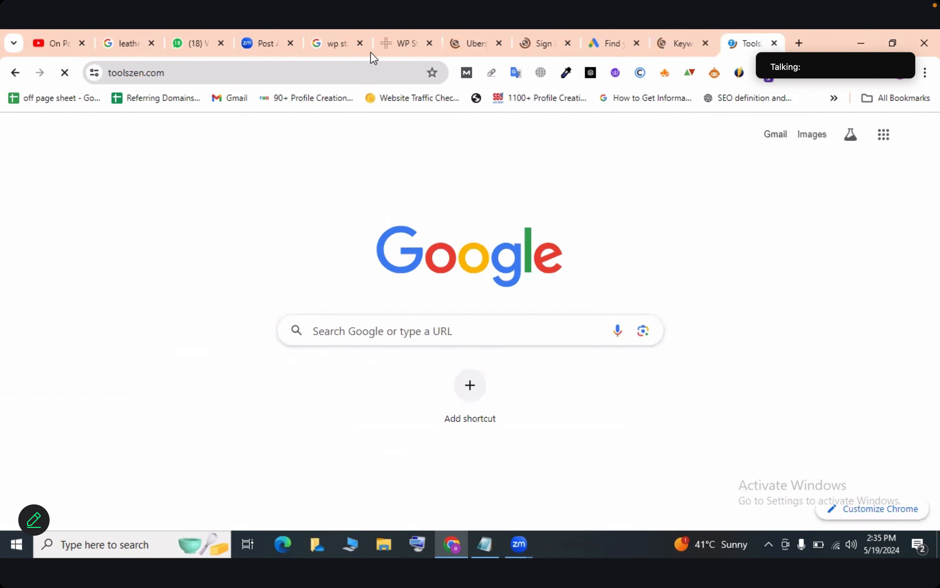
# Close the two WP-related browser tabs that precede the Ubersuggest registration tab
pyautogui.click(473, 43)
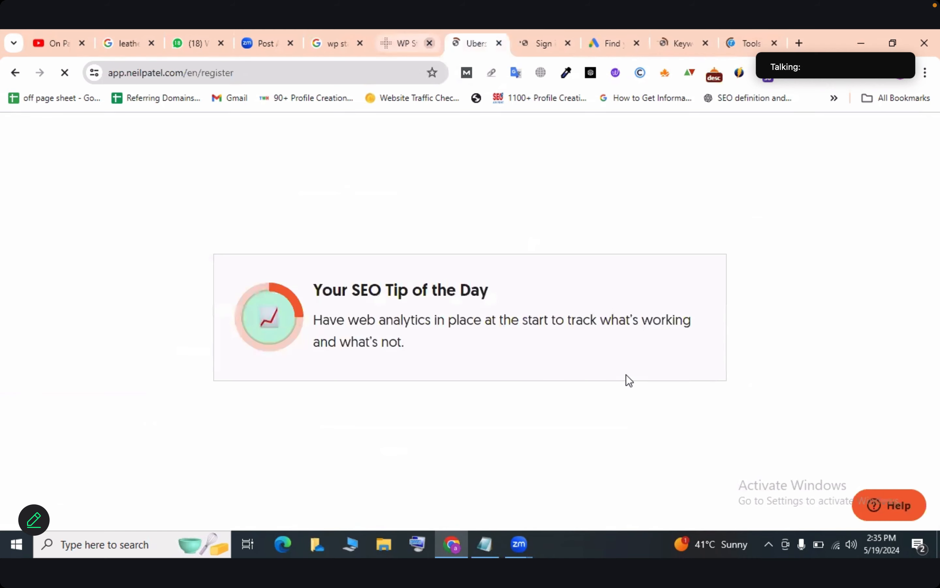
pyautogui.click(429, 43)
pyautogui.click(360, 43)
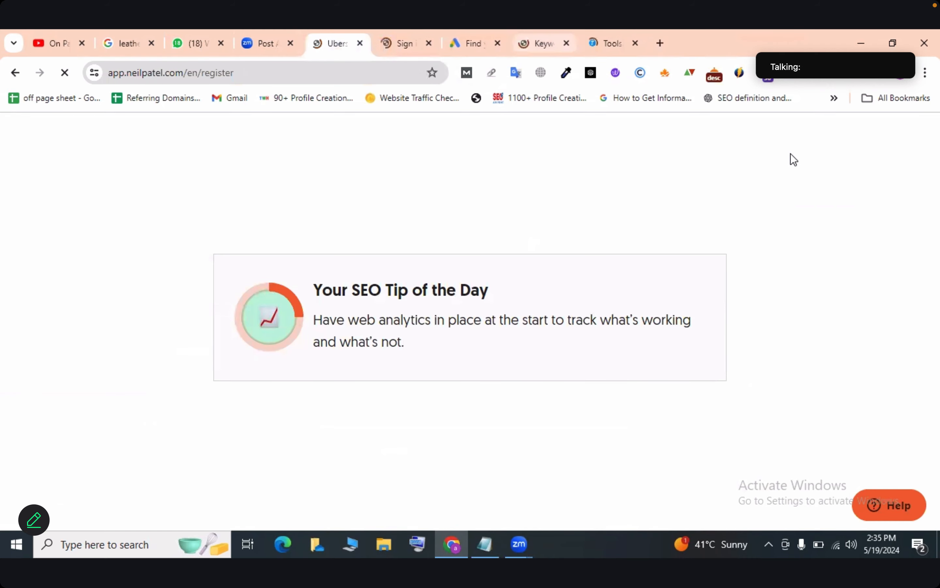
# Look through the subscription access list in the Toolszen membership area and launch Semrush
pyautogui.click(612, 43)
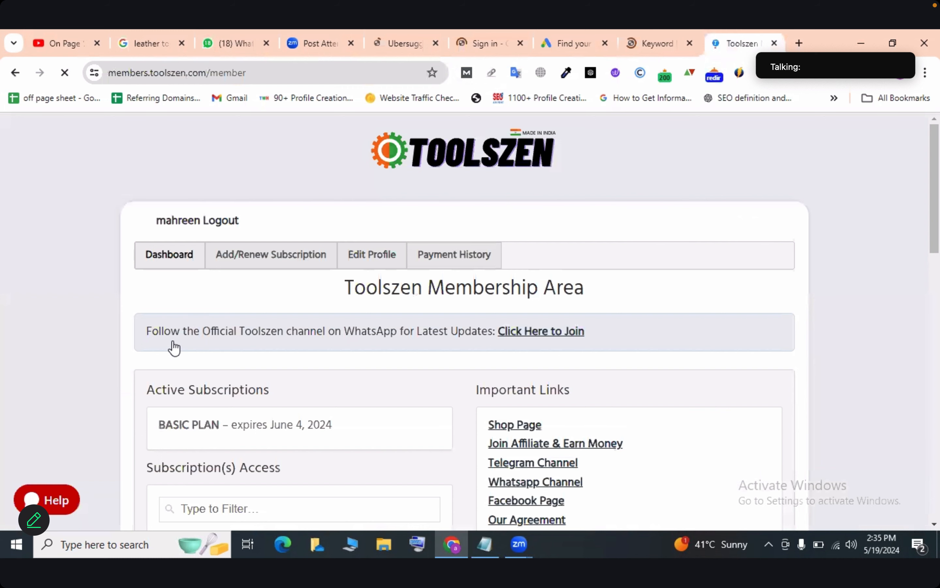
pyautogui.scroll(-5, 172, 347)
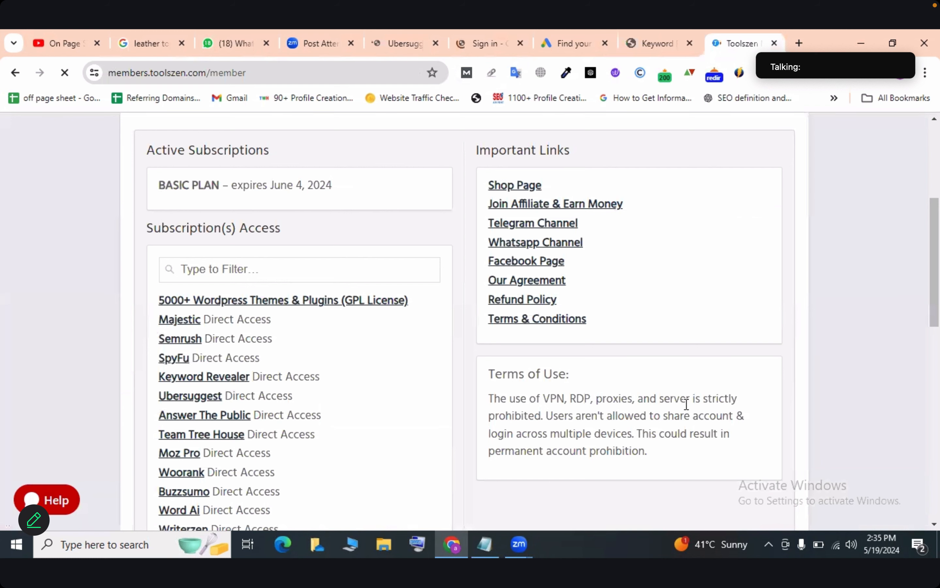
pyautogui.click(660, 44)
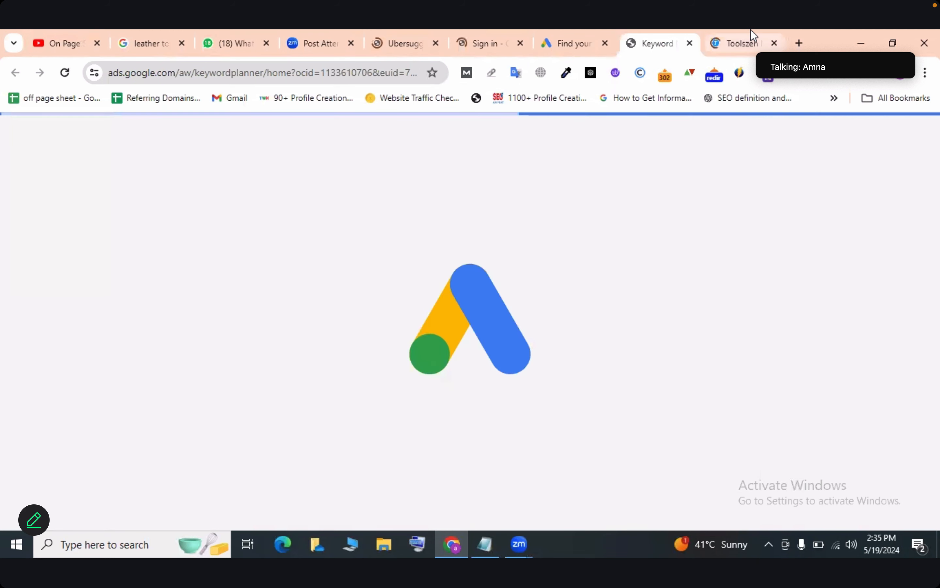
pyautogui.click(752, 34)
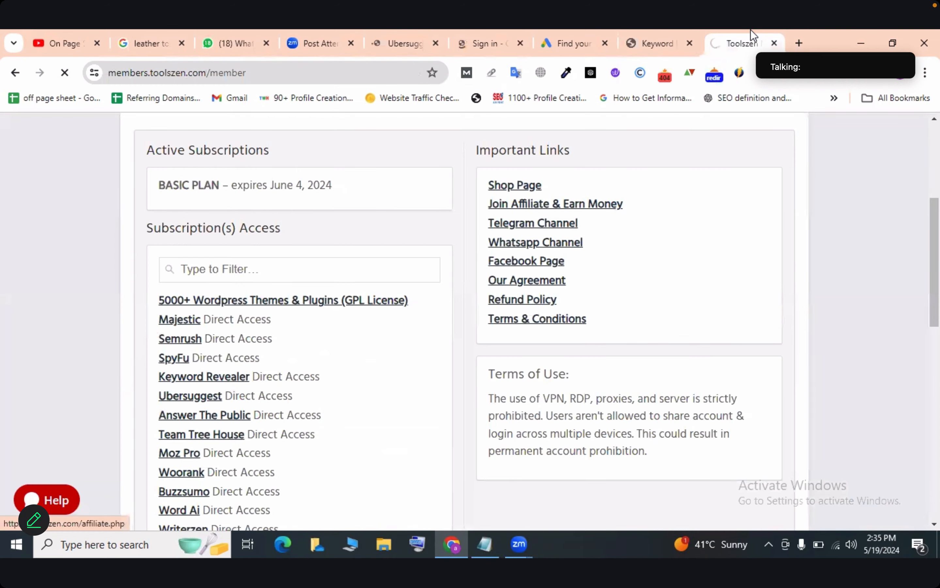
pyautogui.click(489, 43)
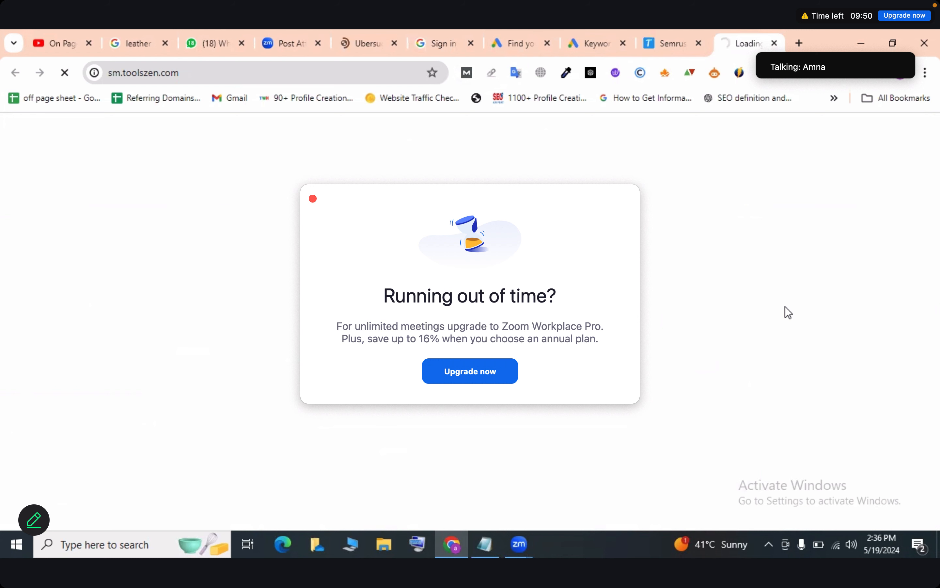
pyautogui.click(688, 38)
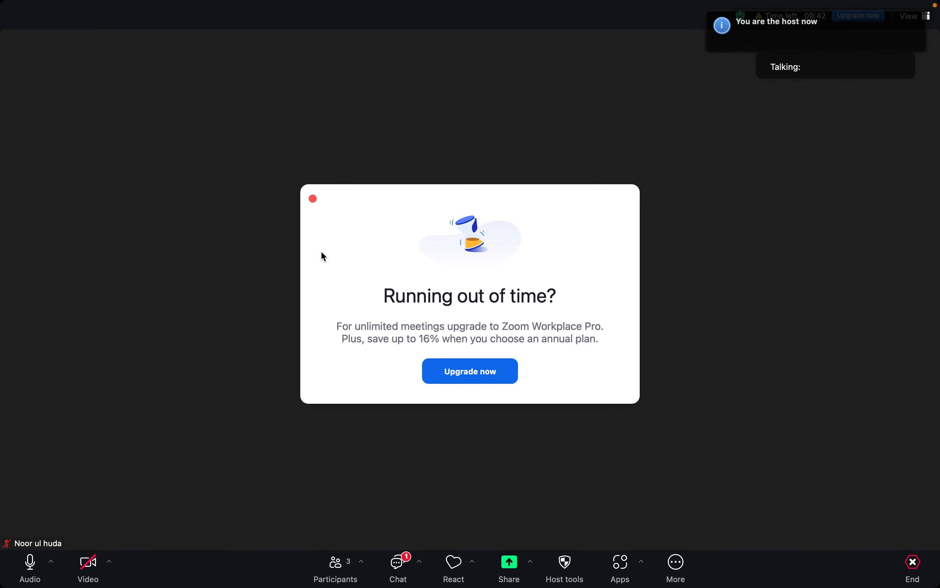
# Dismiss the Zoom upgrade offer and make the last participant in the list the meeting host
pyautogui.click(313, 199)
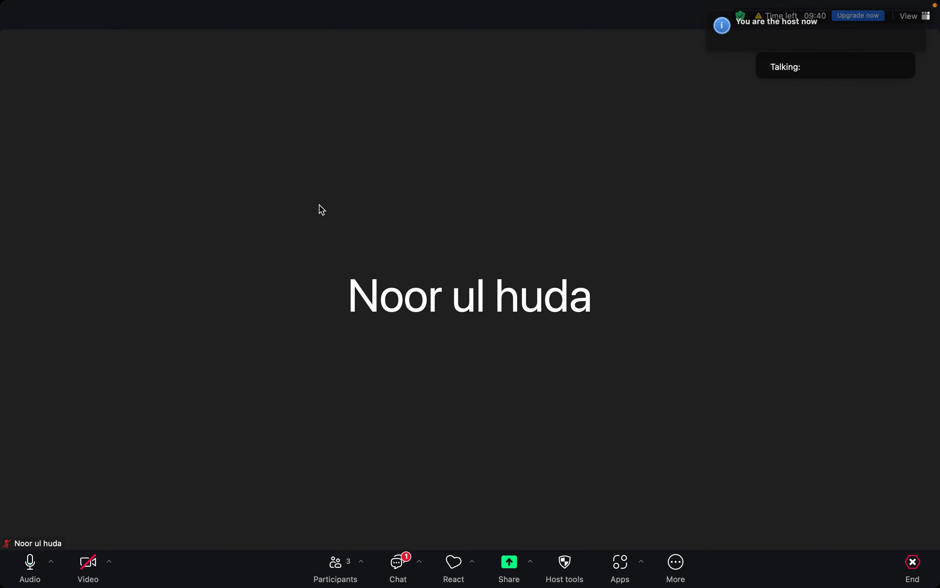
pyautogui.click(315, 566)
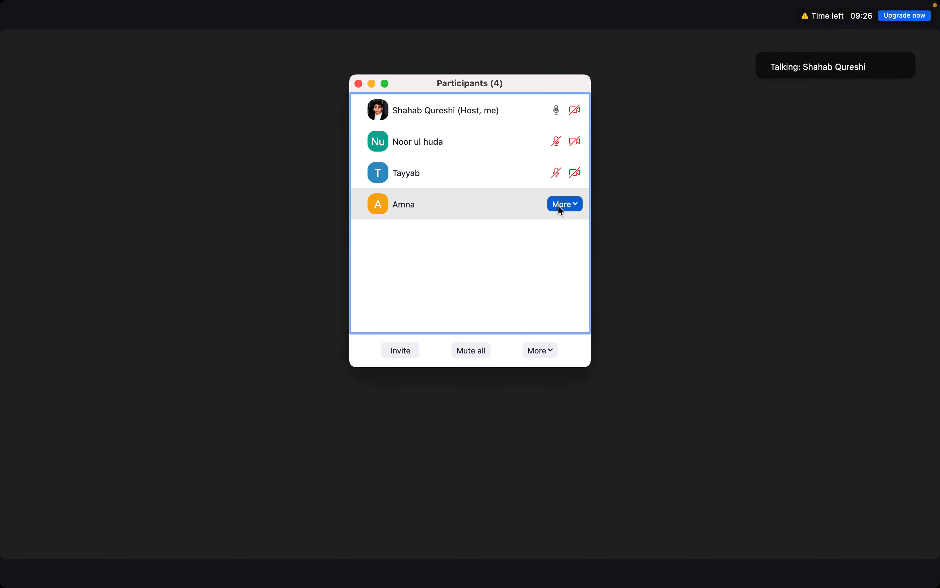
pyautogui.click(560, 209)
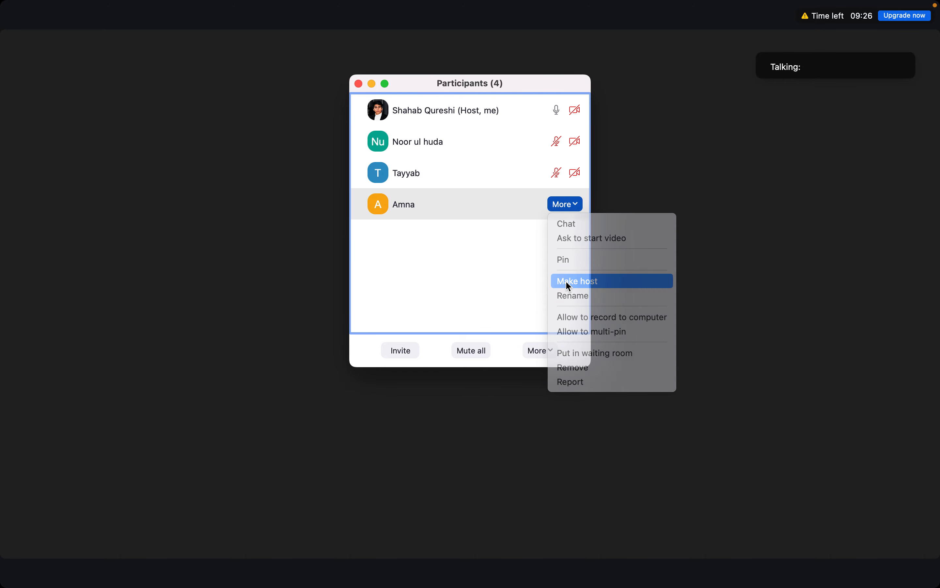
pyautogui.click(567, 283)
pyautogui.click(570, 332)
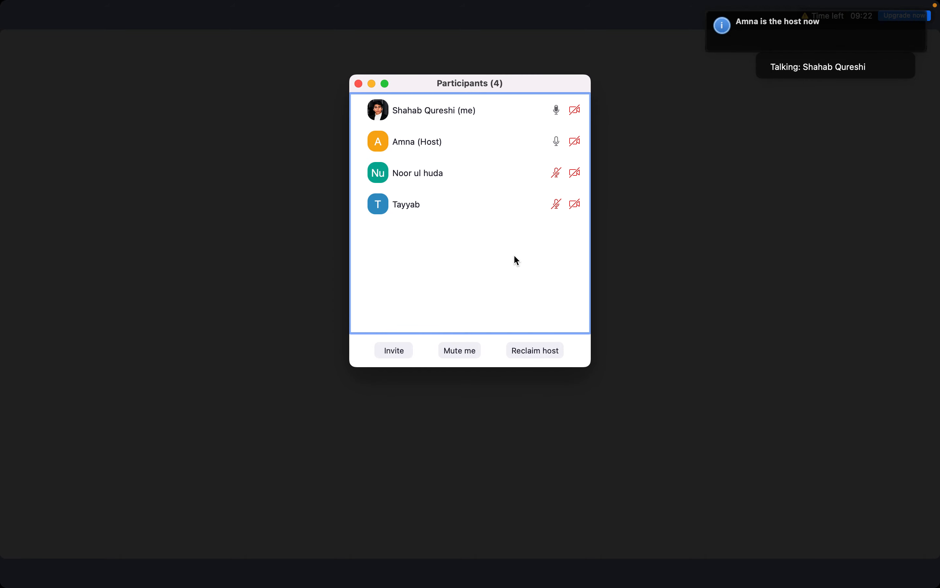
pyautogui.click(358, 83)
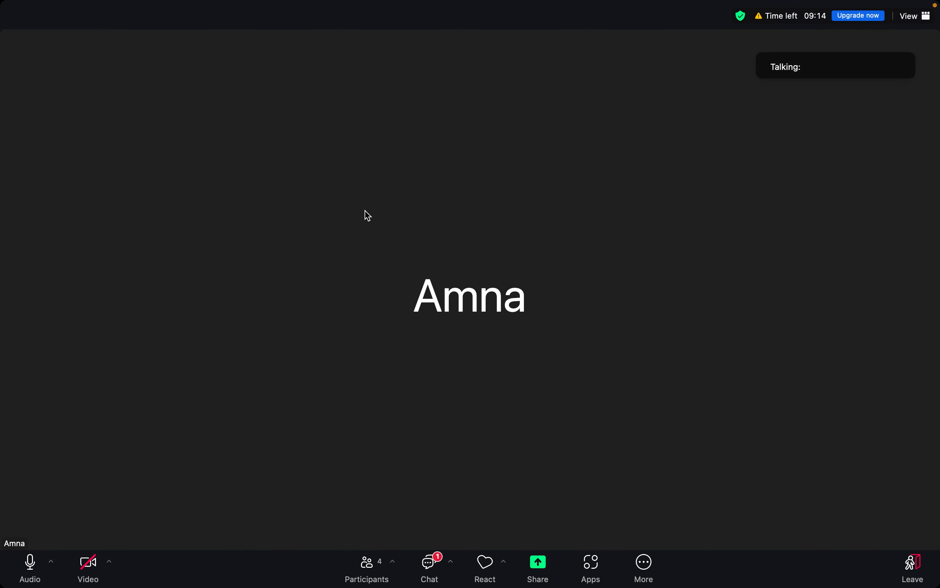
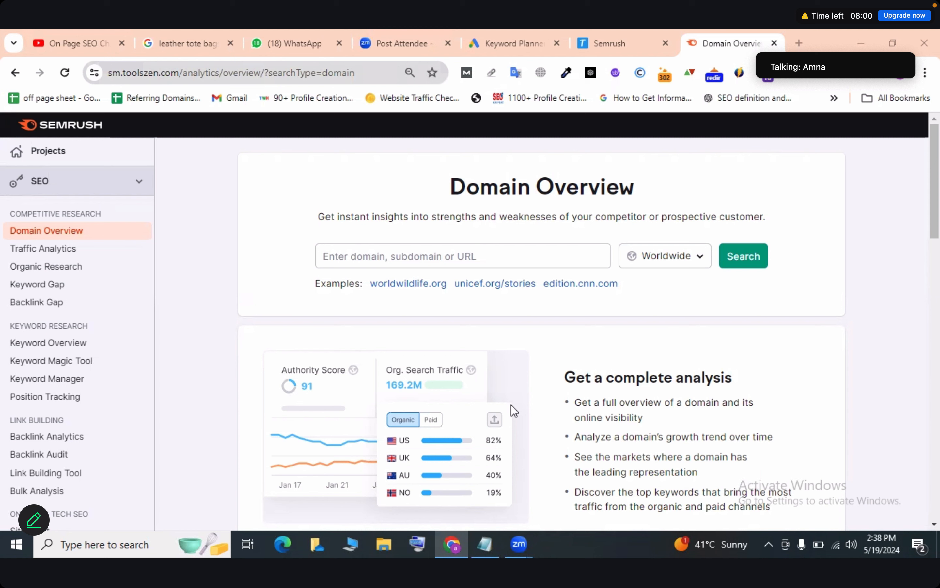
# Switch from Domain Overview to Keyword Overview in Semrush and minimize the Notepad keyword notes
pyautogui.click(396, 255)
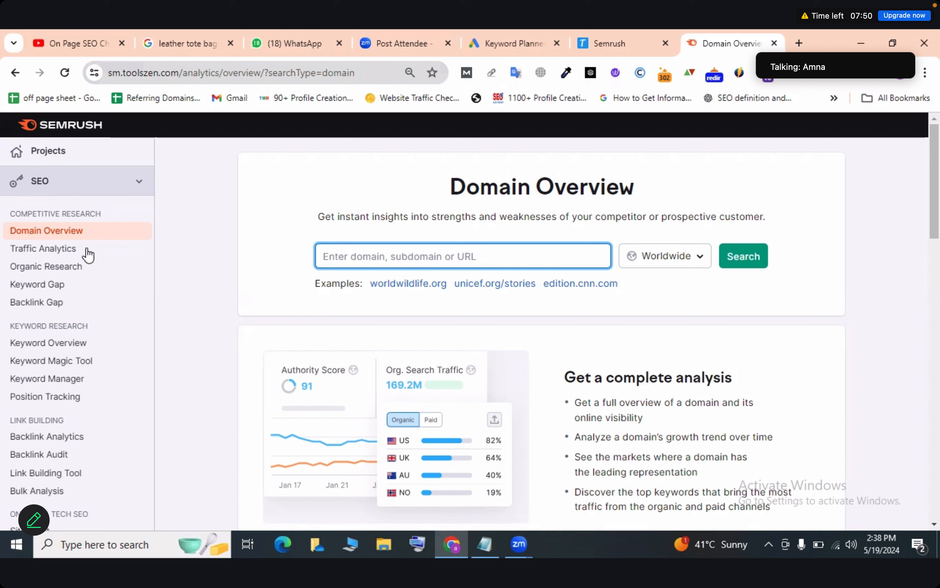
pyautogui.click(76, 345)
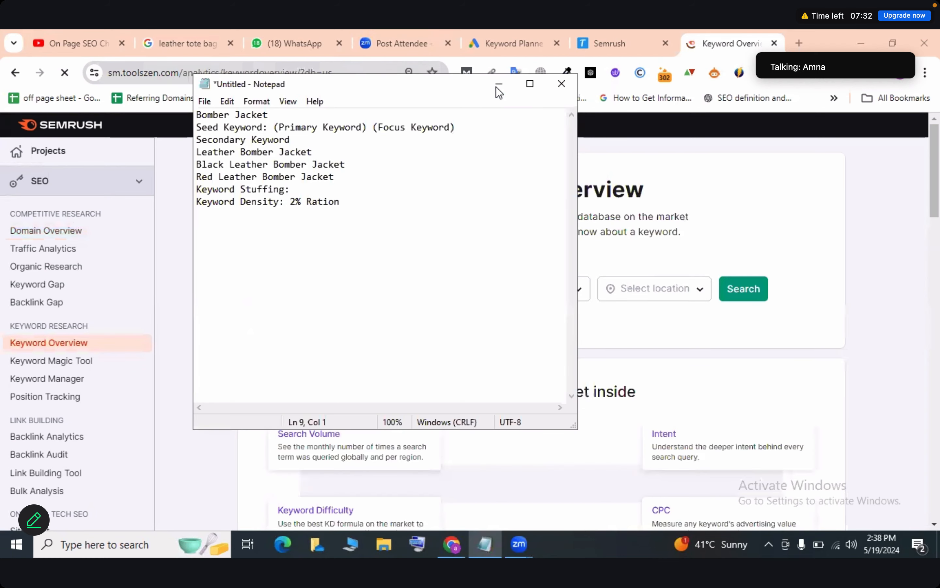
pyautogui.click(499, 85)
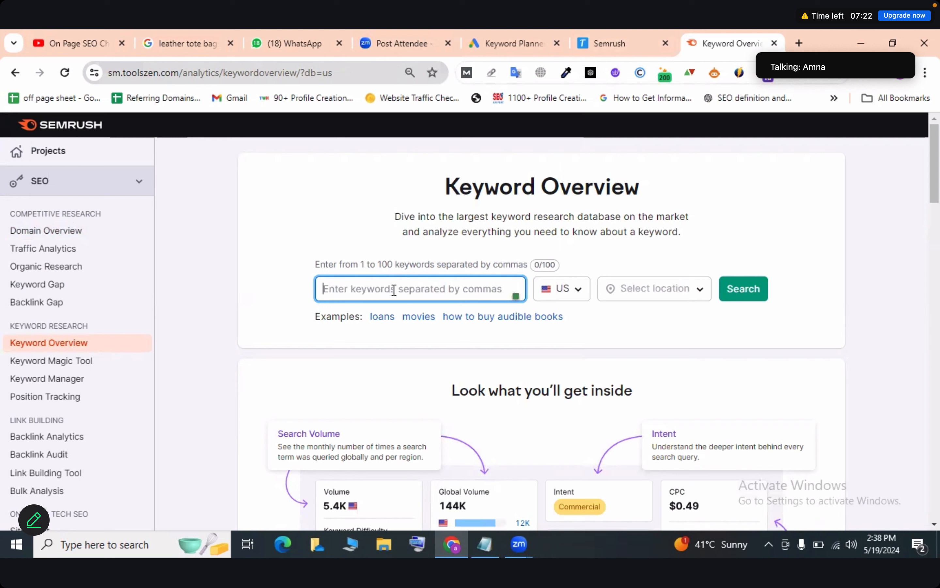
# Run a Keyword Overview search for "Bomber Jacket" in the US database
pyautogui.write('B')
pyautogui.click(578, 296)
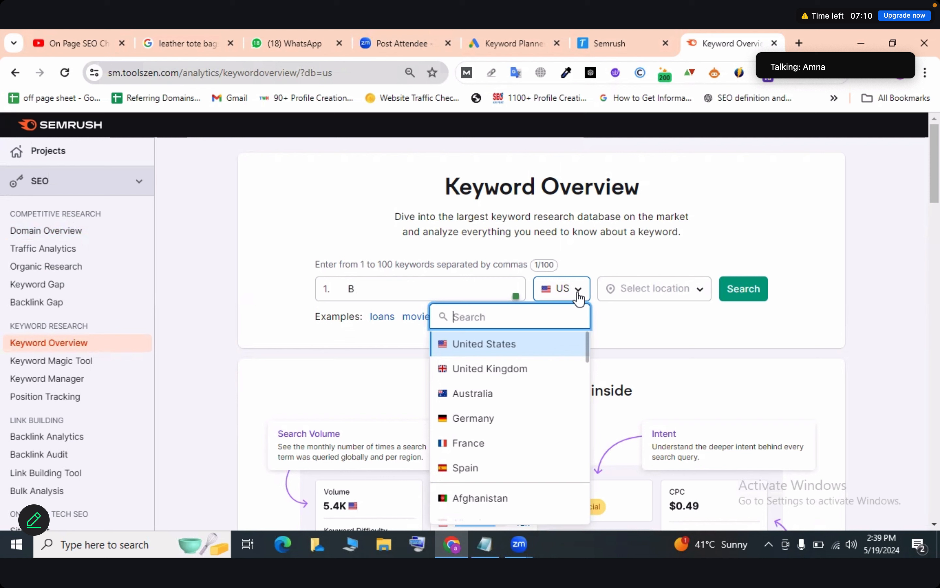
pyautogui.click(391, 290)
pyautogui.write('ombe')
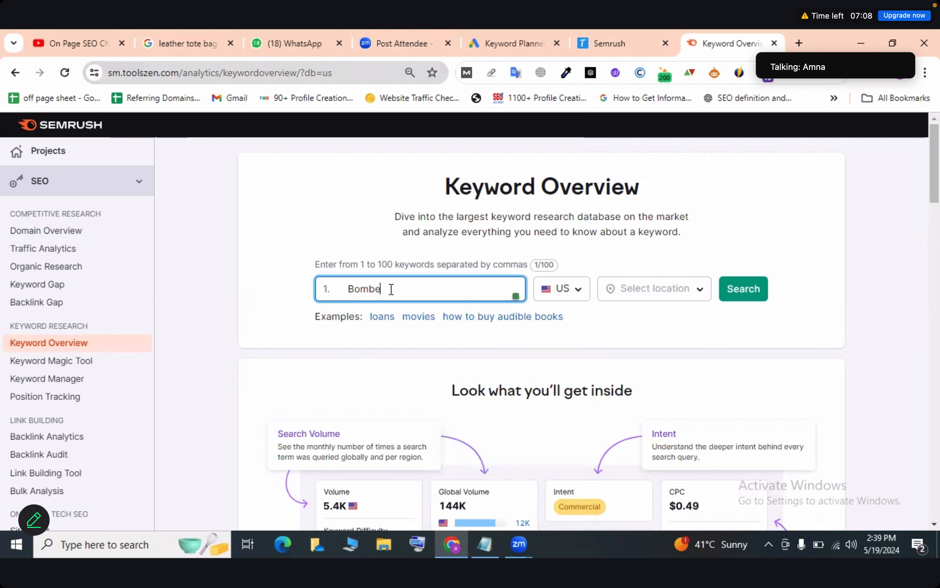
pyautogui.write('r Jacket')
pyautogui.click(740, 296)
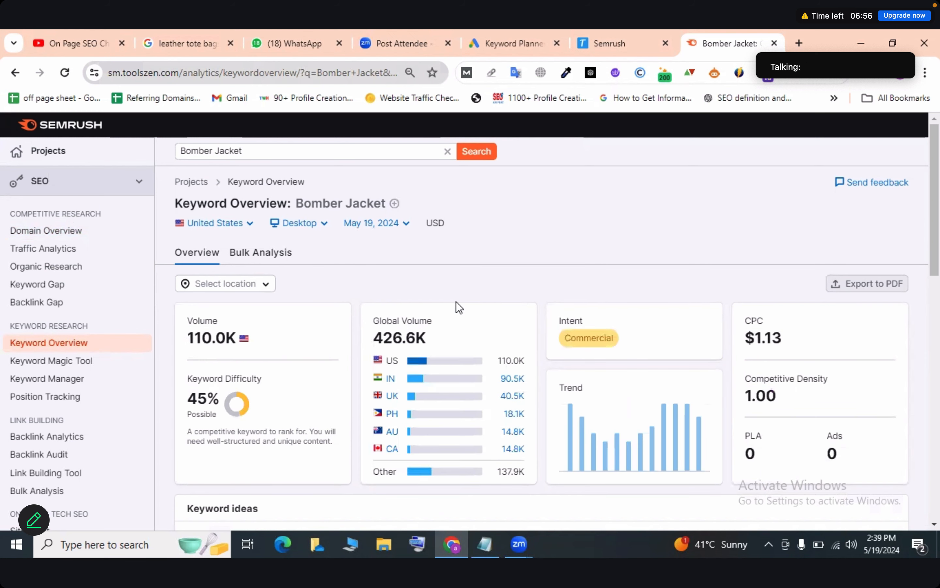
# Examine the Bomber Jacket overview, including volume, keyword difficulty, intent, trend, keyword ideas and SERP analysis
pyautogui.scroll(-1, 458, 309)
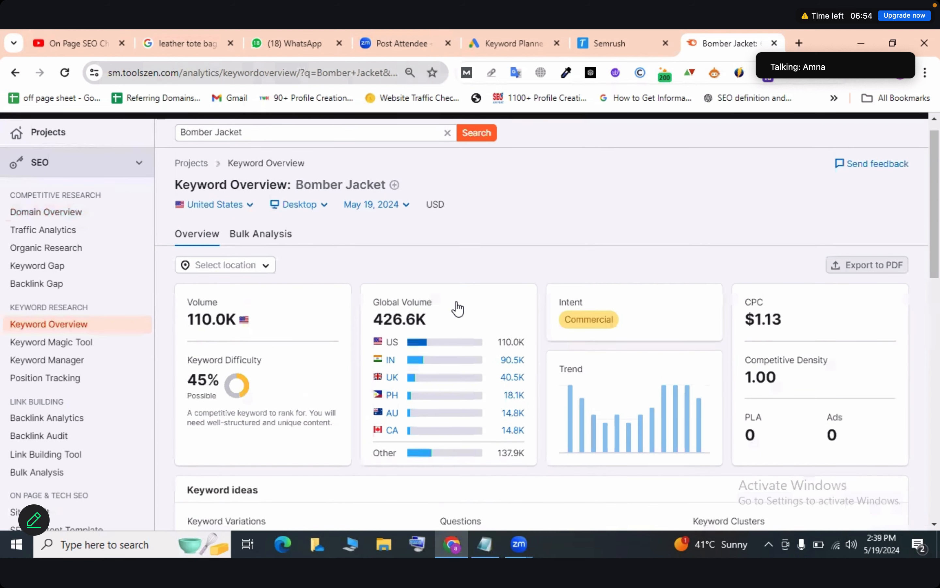
pyautogui.scroll(-3, 458, 309)
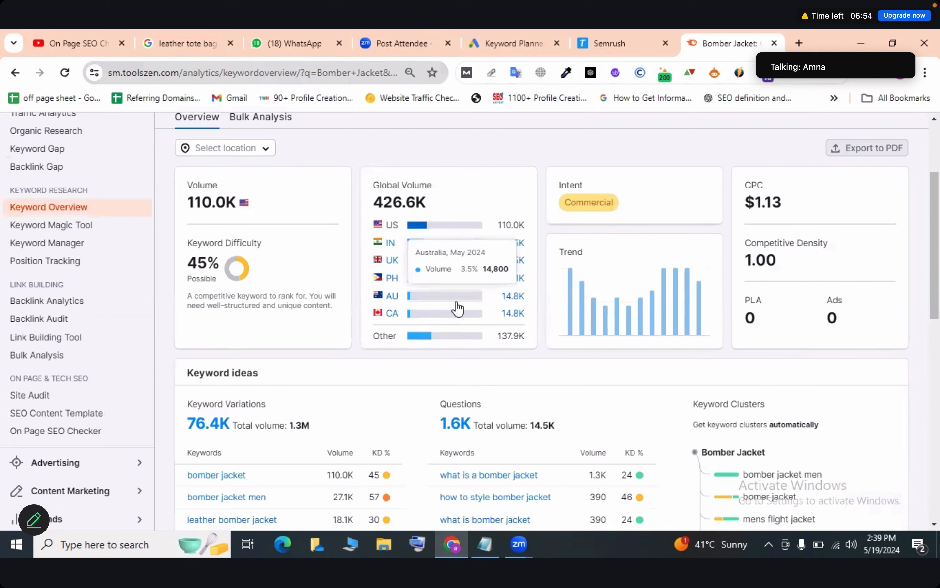
pyautogui.scroll(-2, 458, 309)
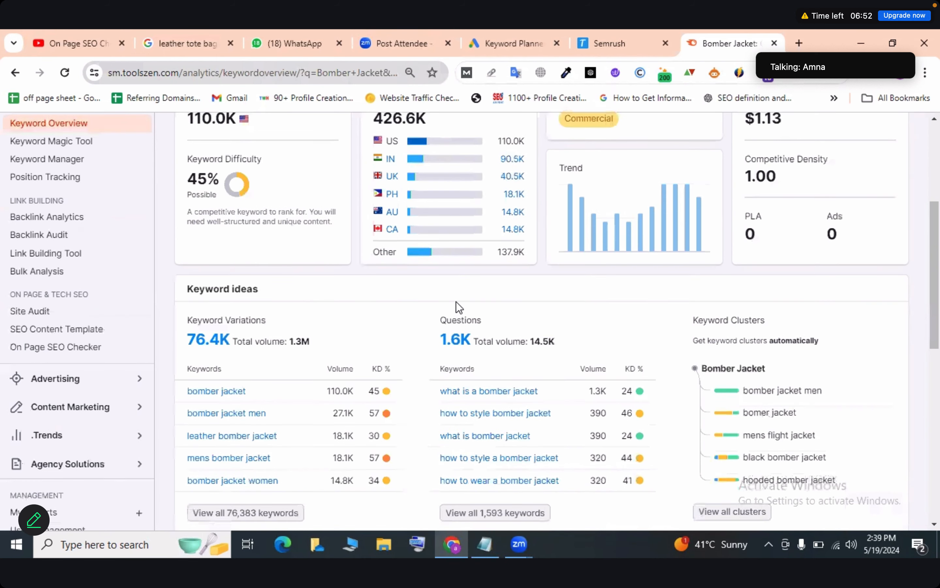
pyautogui.scroll(-3, 456, 305)
pyautogui.scroll(5, 456, 306)
pyautogui.scroll(-4, 456, 305)
pyautogui.scroll(4, 457, 309)
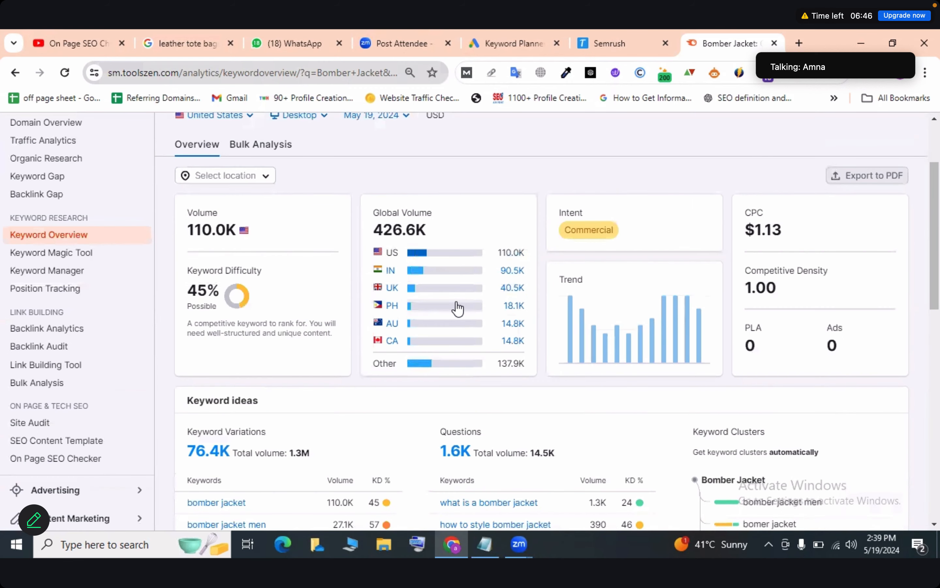
pyautogui.scroll(-2, 457, 308)
pyautogui.scroll(-6, 120, 209)
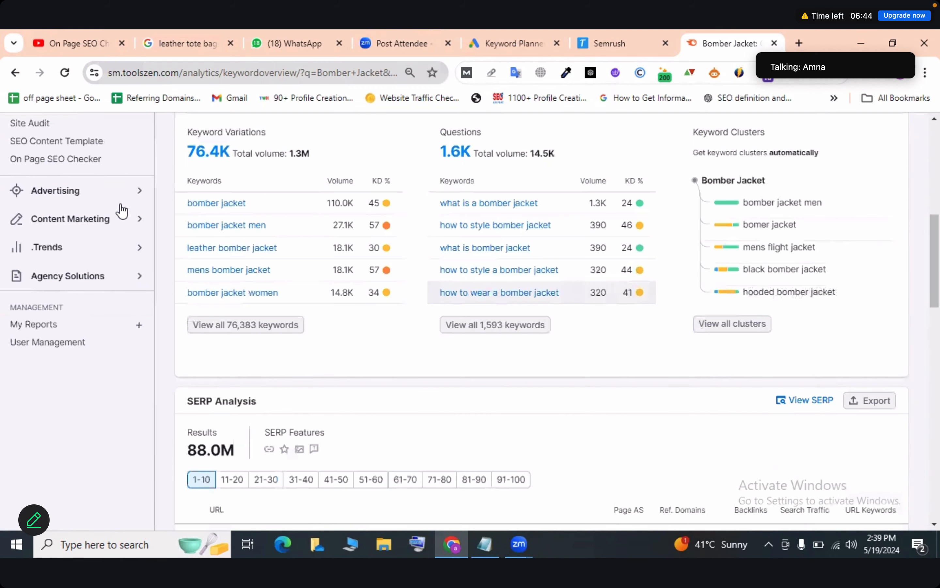
pyautogui.scroll(2, 177, 193)
# Highlight the Keyword Variations heading under Keyword ideas and open the full list of Bomber Jacket keyword variations
pyautogui.tripleClick(312, 178)
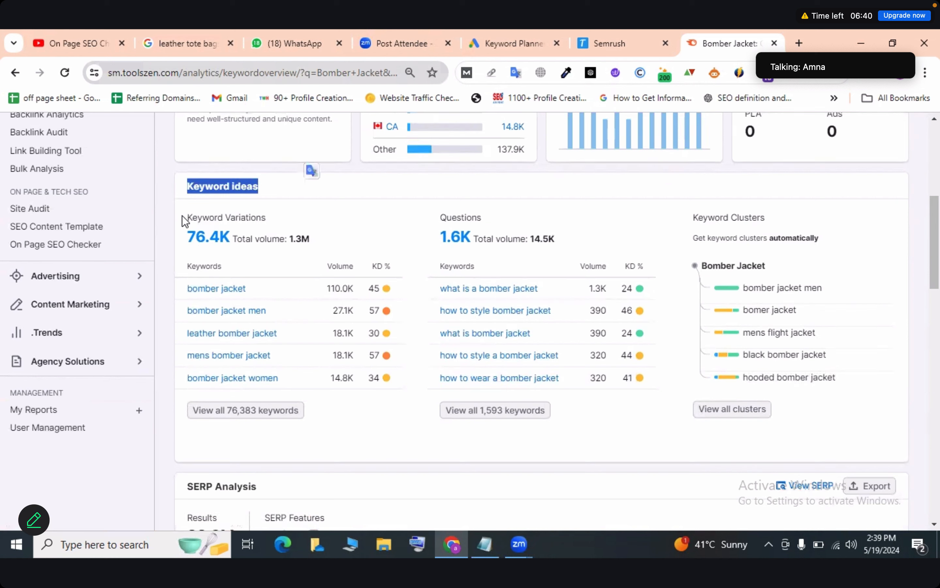
pyautogui.moveTo(184, 218); pyautogui.dragTo(286, 212)
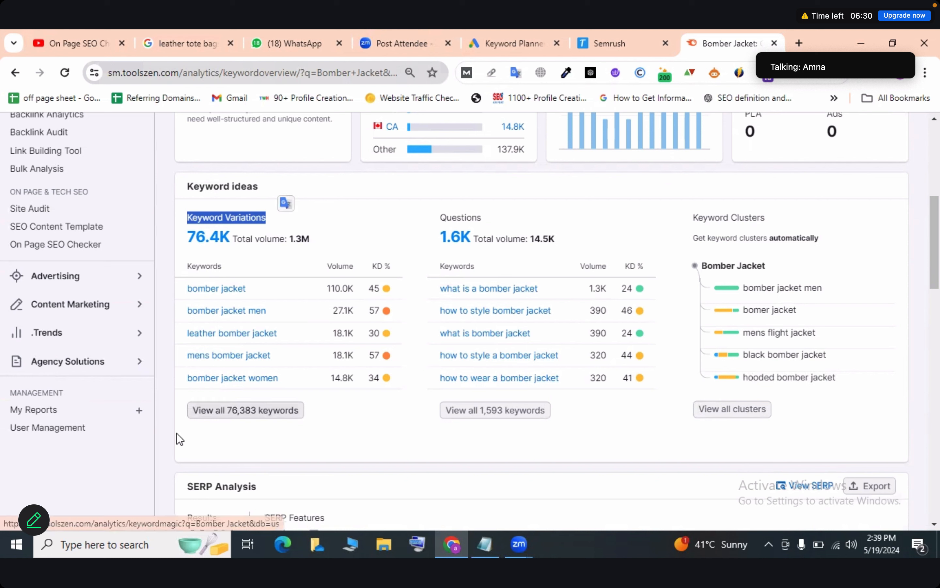
pyautogui.click(301, 416)
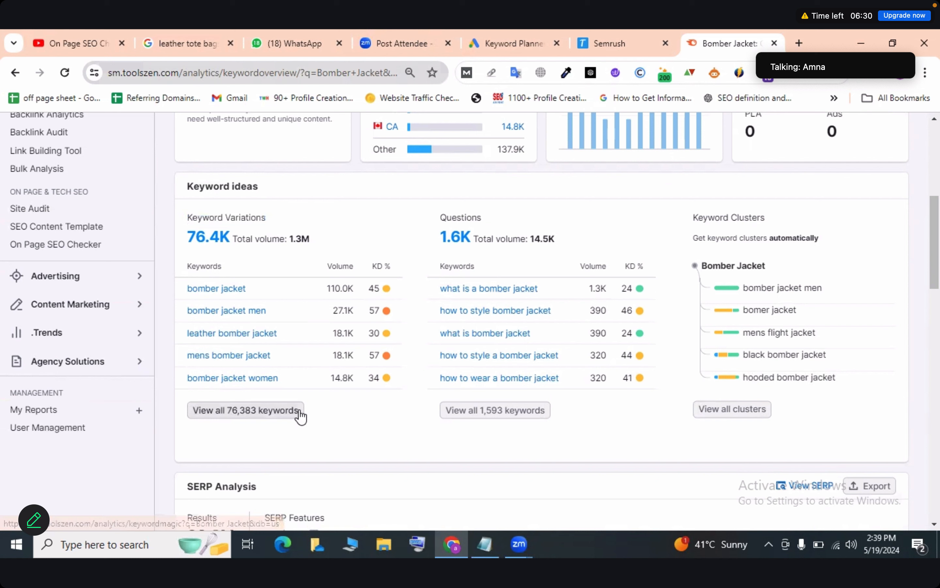
pyautogui.click(248, 417)
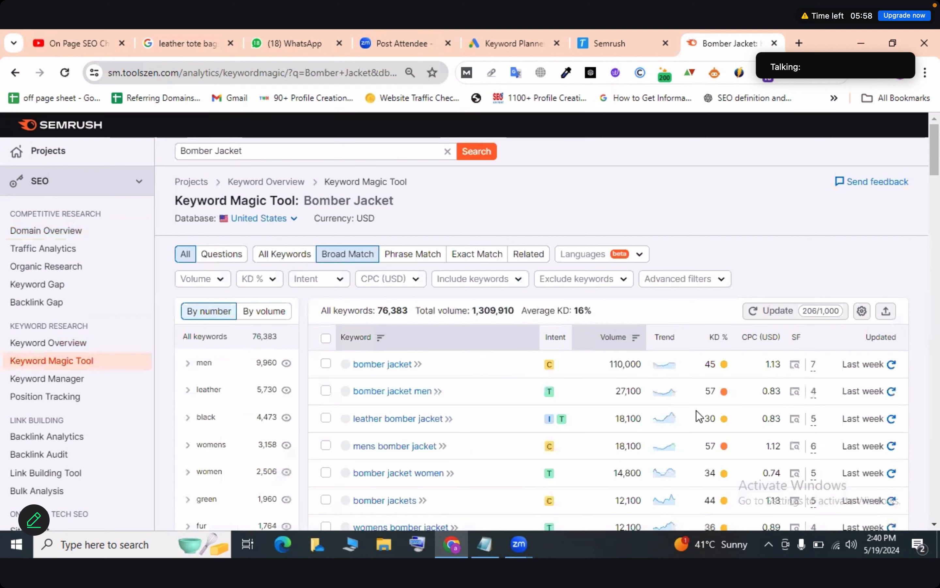
# Select bomber jacket, bomber jacket men, leather bomber jacket, mens bomber jacket, bomber jacket women and bomber jackets in the keyword table
pyautogui.scroll(-3, 696, 410)
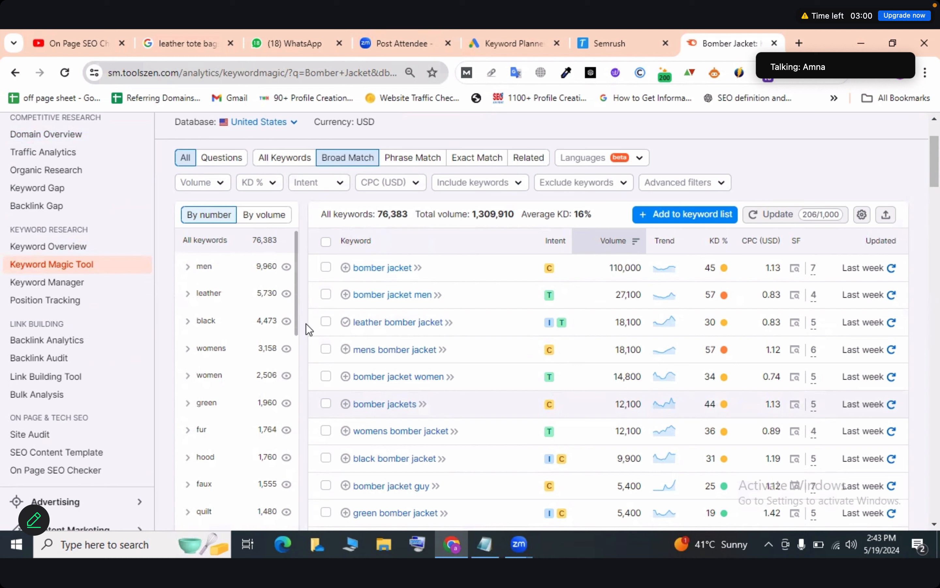
pyautogui.click(325, 267)
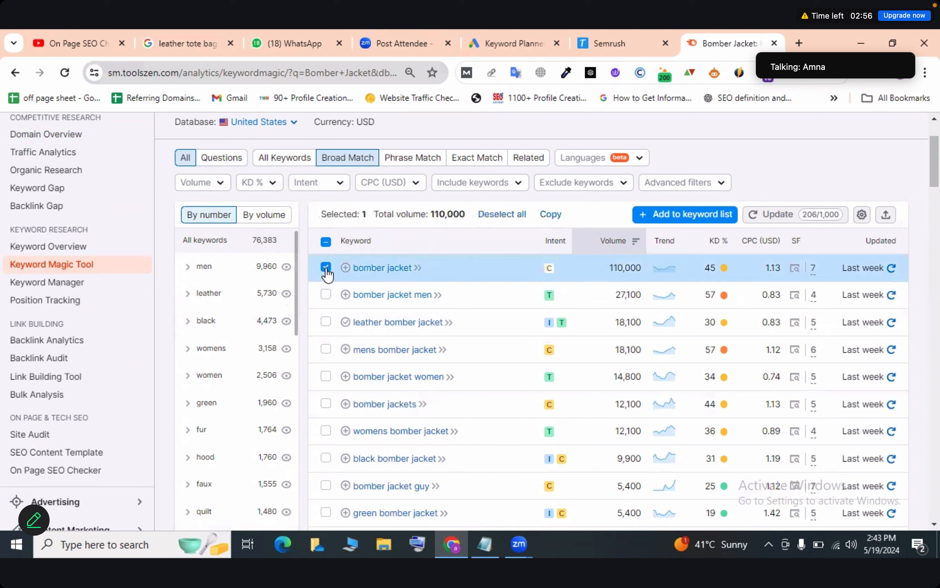
pyautogui.click(325, 295)
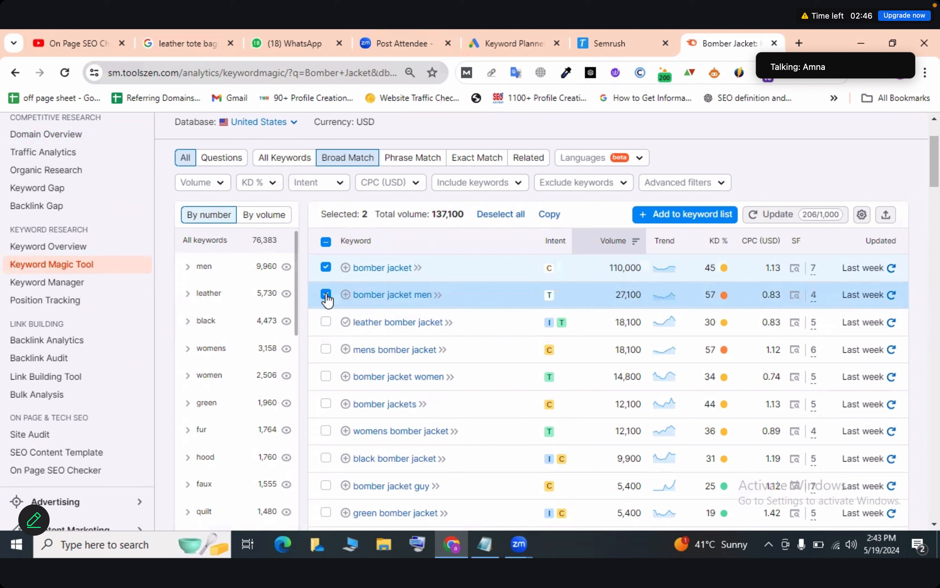
pyautogui.click(326, 322)
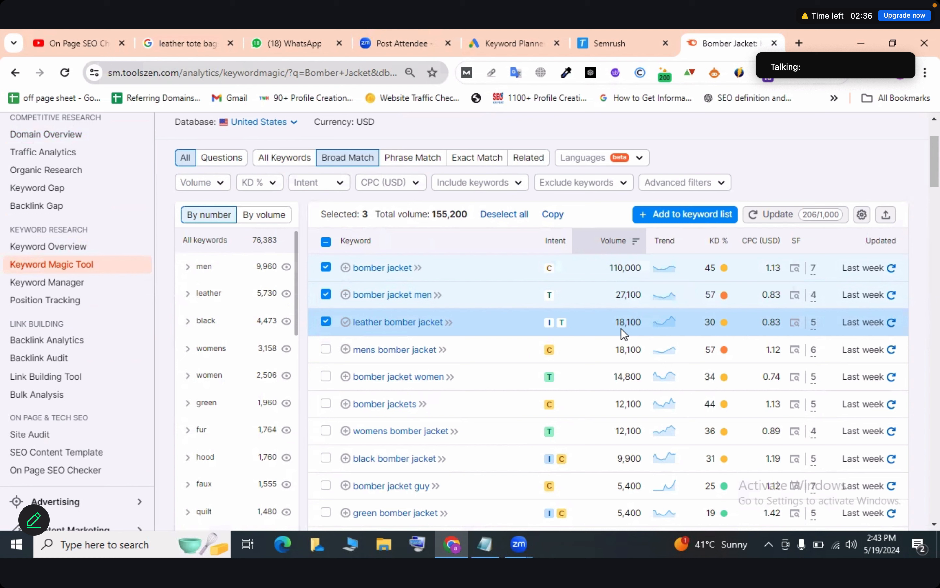
pyautogui.click(325, 349)
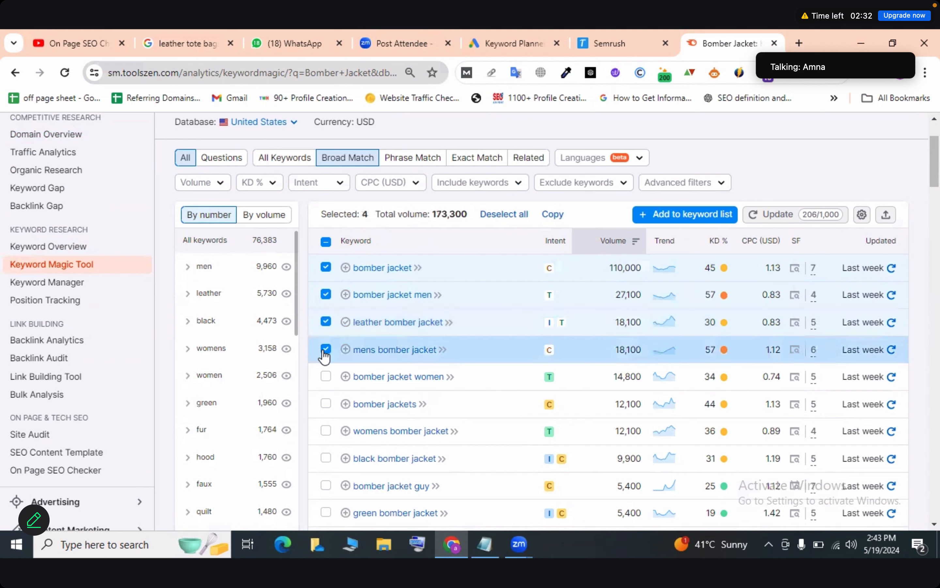
pyautogui.click(325, 349)
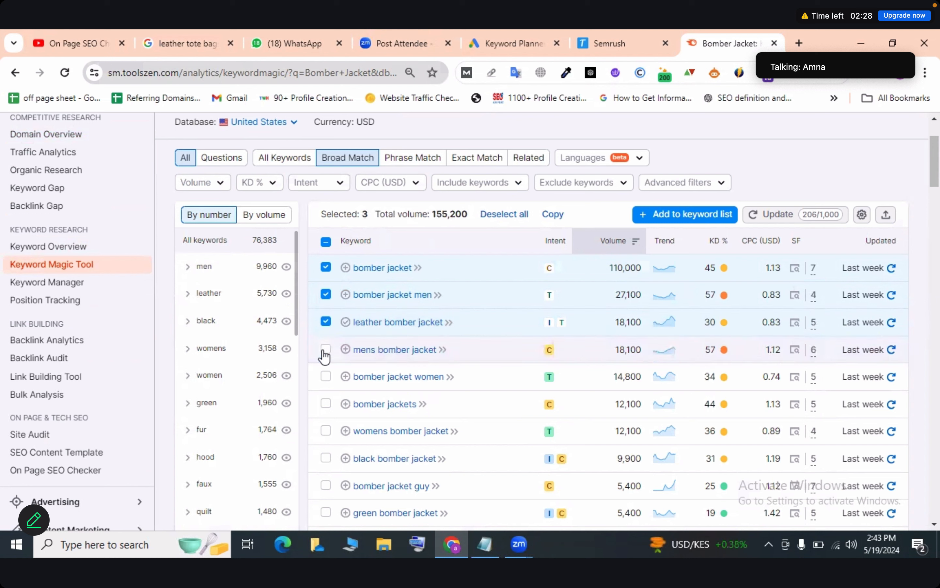
pyautogui.click(325, 350)
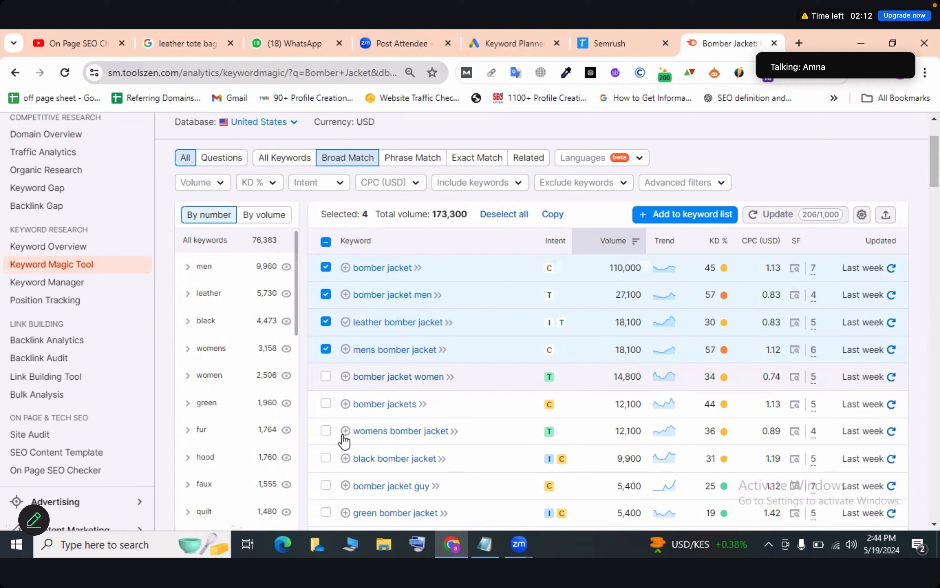
pyautogui.click(326, 376)
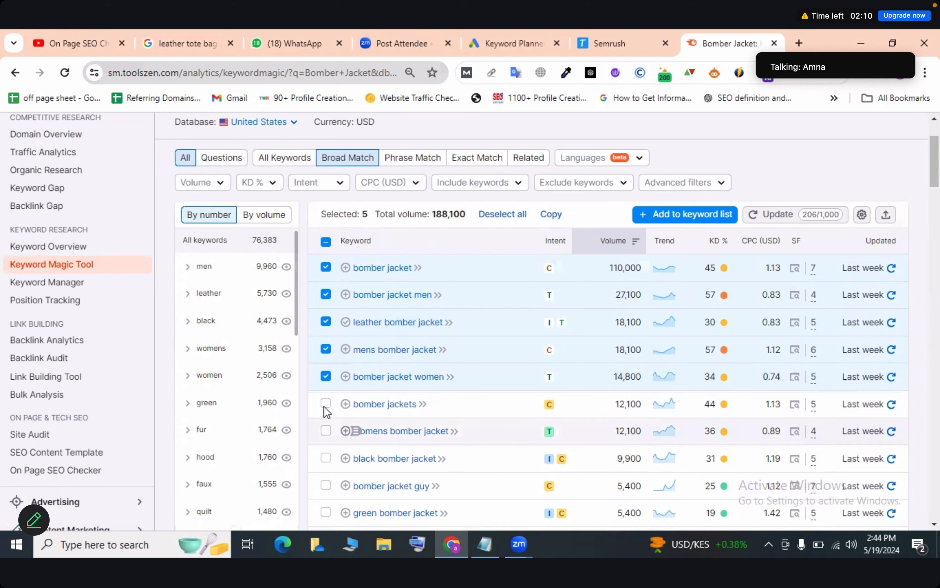
pyautogui.click(325, 404)
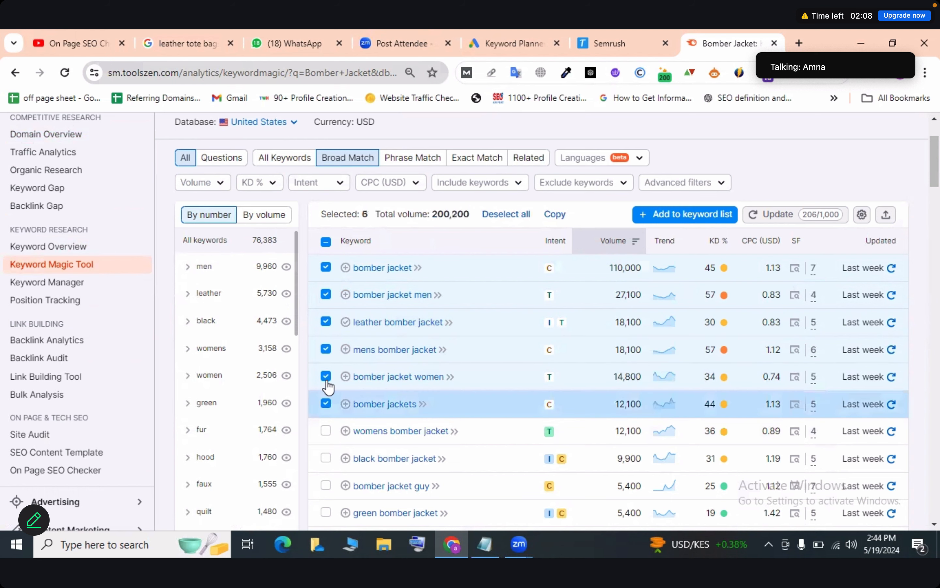
# Add womens bomber jacket, black bomber jacket, green bomber jacket, jacket mens bomber and mens bomber jackets to the keyword selection
pyautogui.scroll(-1, 327, 386)
pyautogui.scroll(-1, 458, 424)
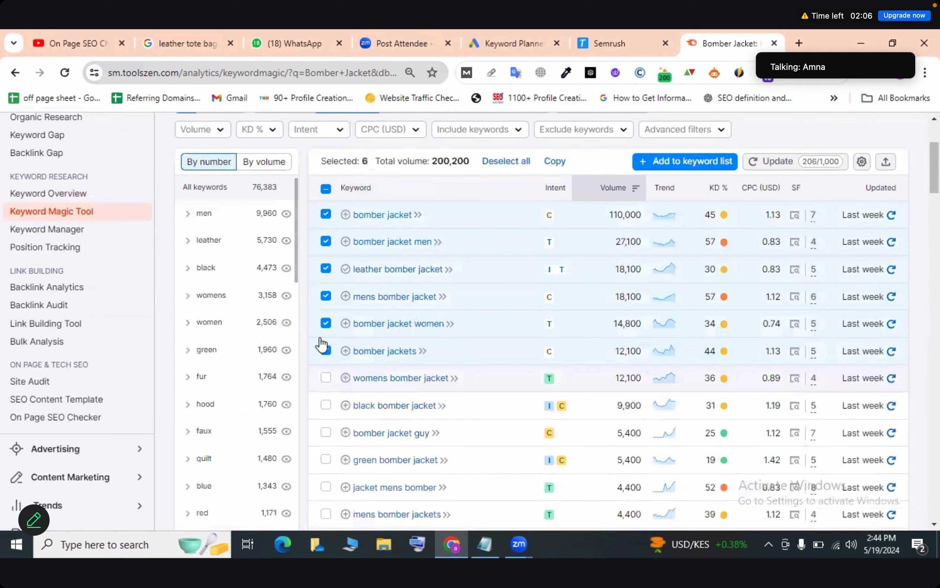
pyautogui.click(325, 377)
pyautogui.scroll(-2, 326, 352)
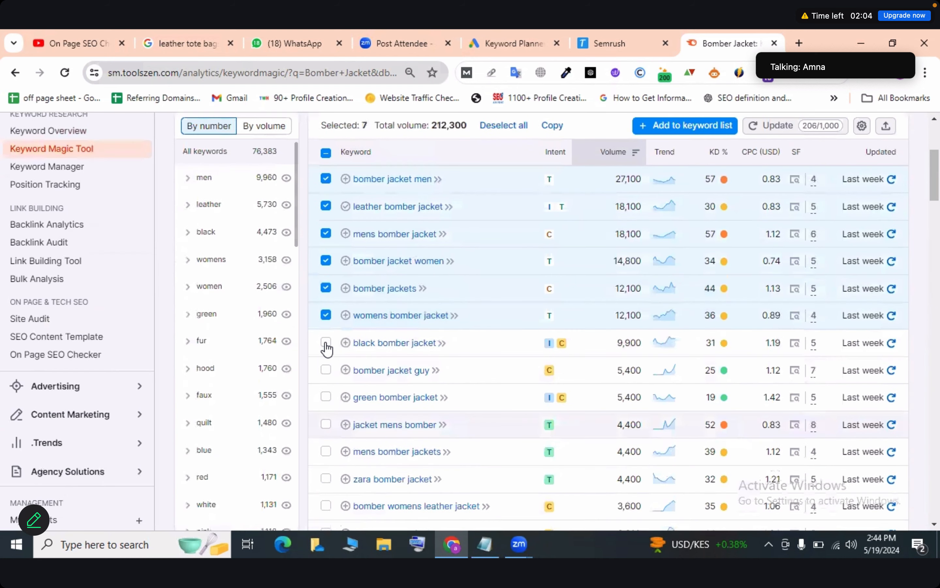
pyautogui.click(326, 343)
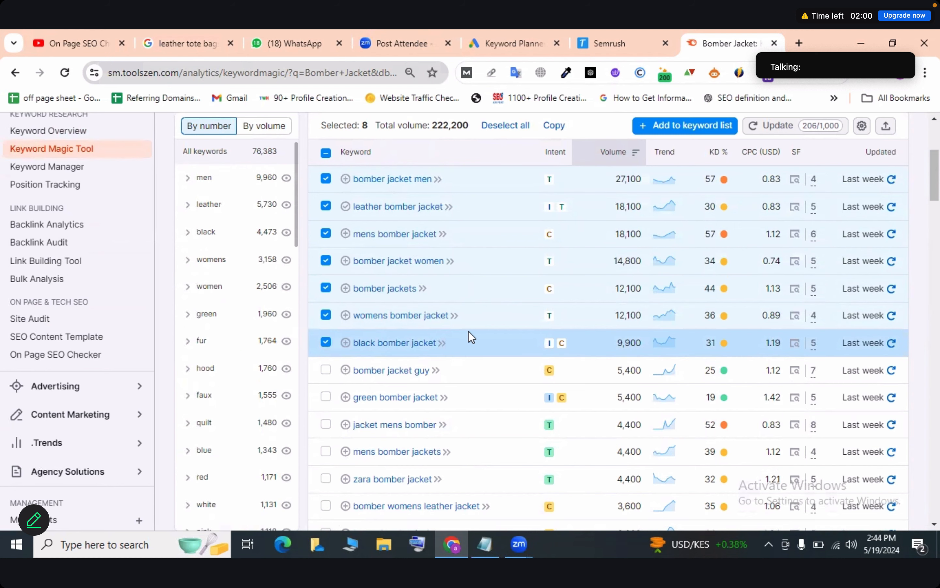
pyautogui.scroll(-3, 326, 346)
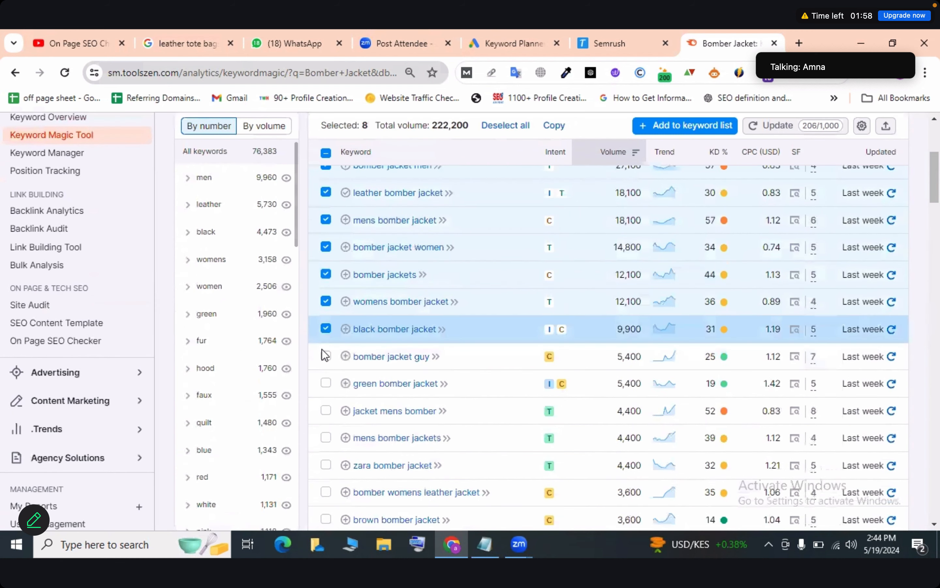
pyautogui.click(326, 341)
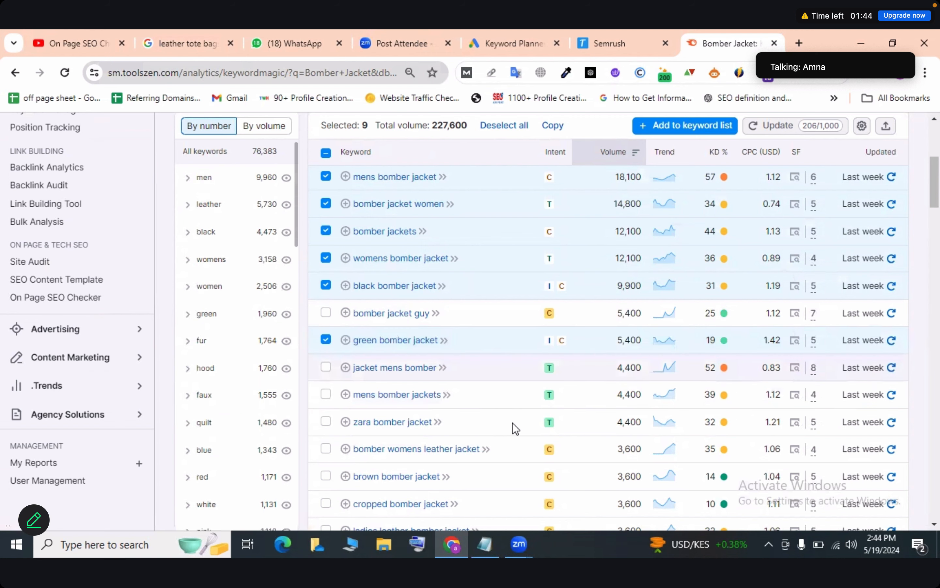
pyautogui.scroll(-1, 512, 423)
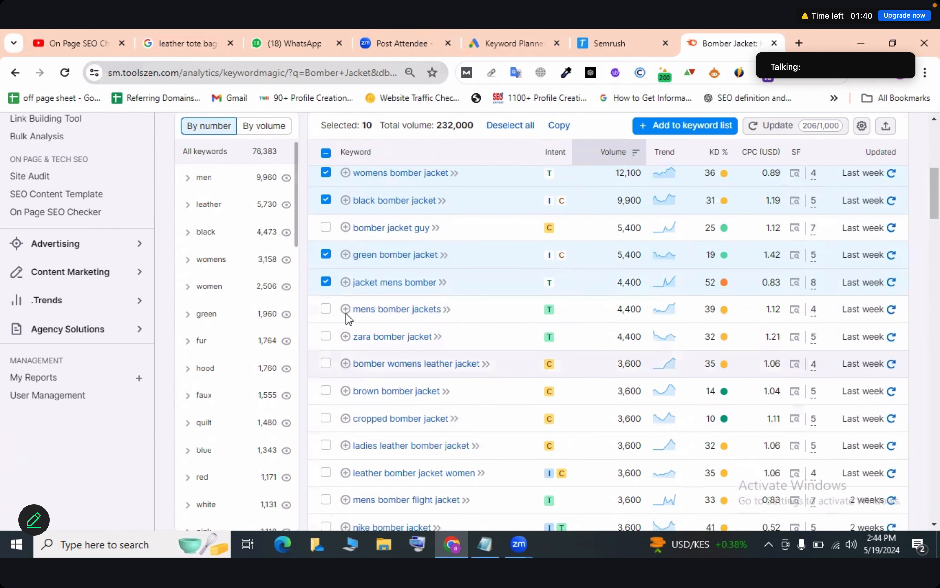
pyautogui.click(326, 310)
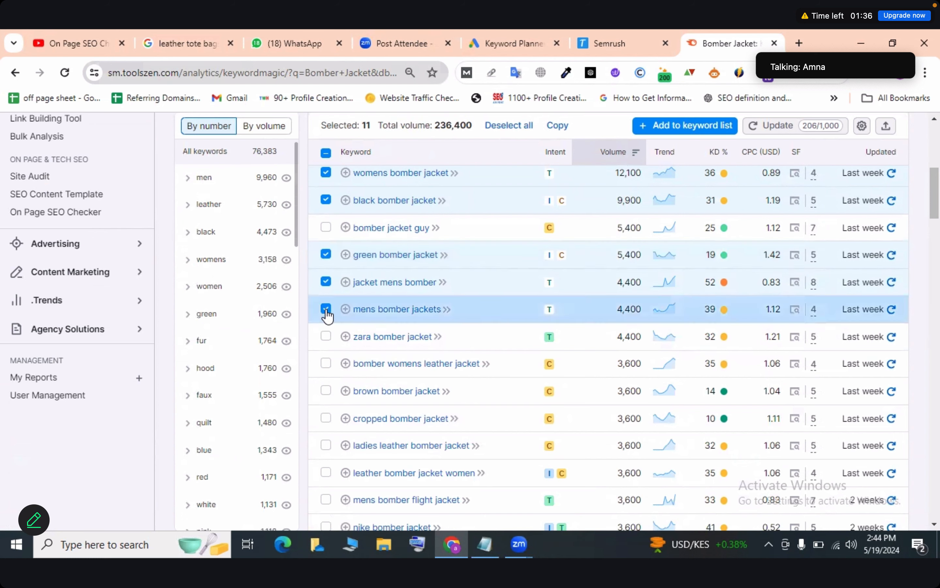
# Export only the selected Bomber Jacket keywords as an XLSX file
pyautogui.scroll(5, 648, 334)
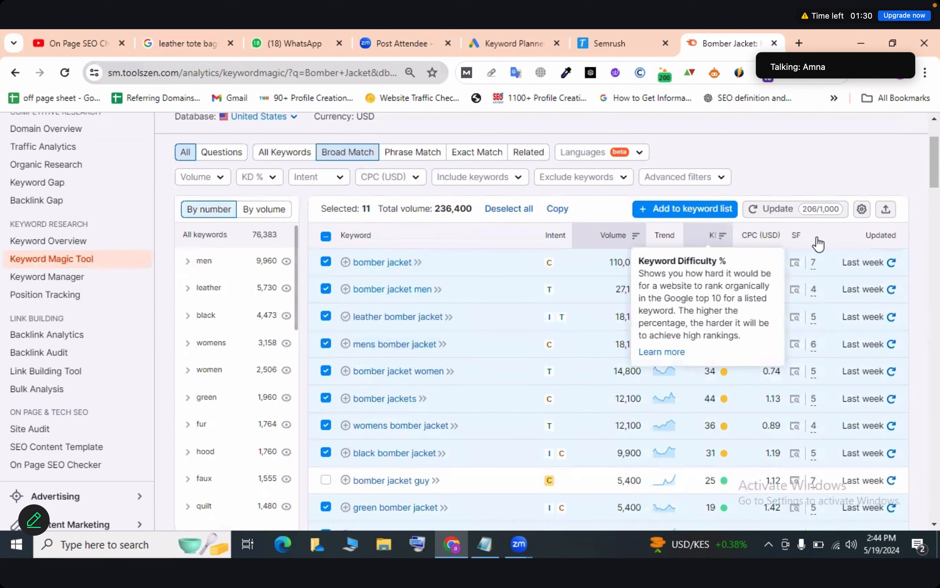
pyautogui.click(886, 210)
pyautogui.click(771, 298)
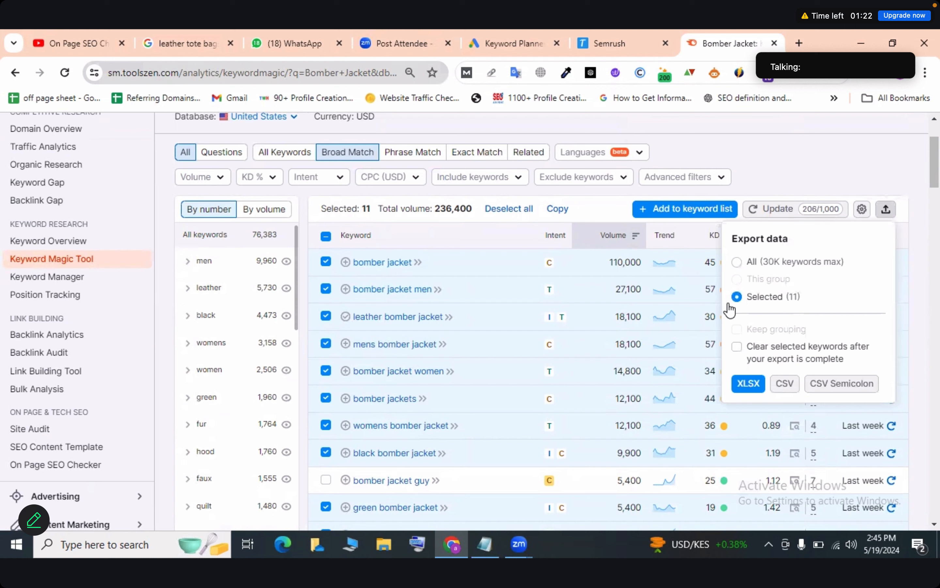
pyautogui.tripleClick(809, 300)
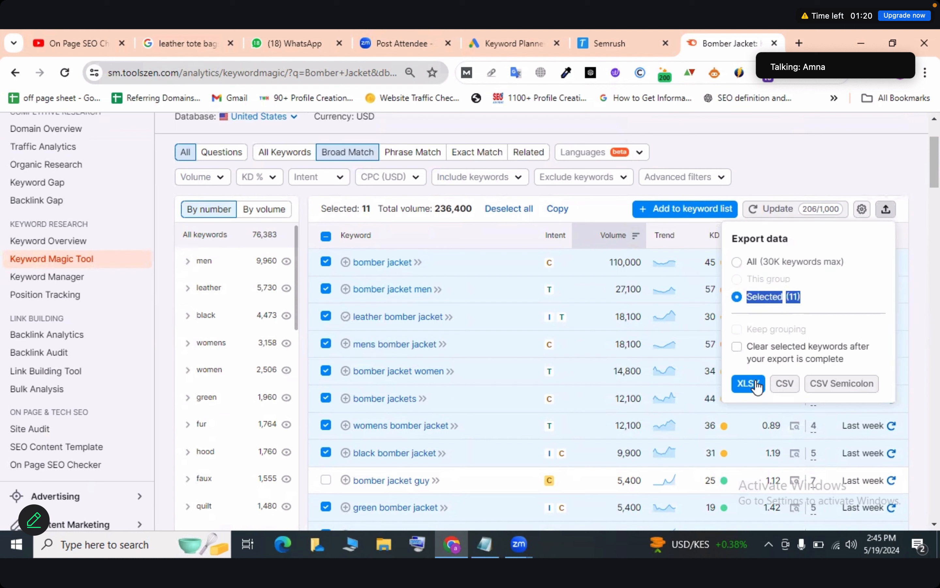
pyautogui.click(747, 385)
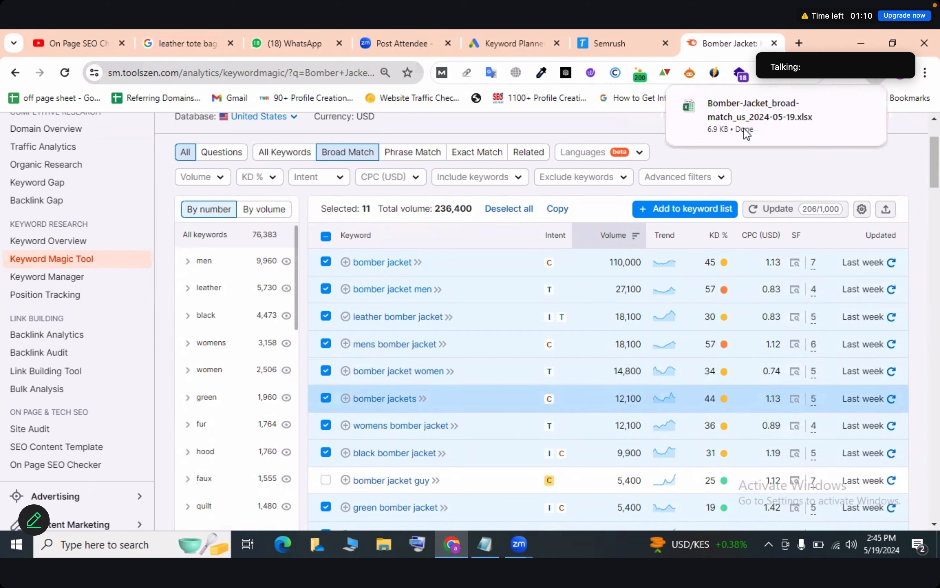
# Open the downloaded Bomber-Jacket_broad-match_us_2024-05-19.xlsx file in Excel 2016
pyautogui.moveTo(743, 128)
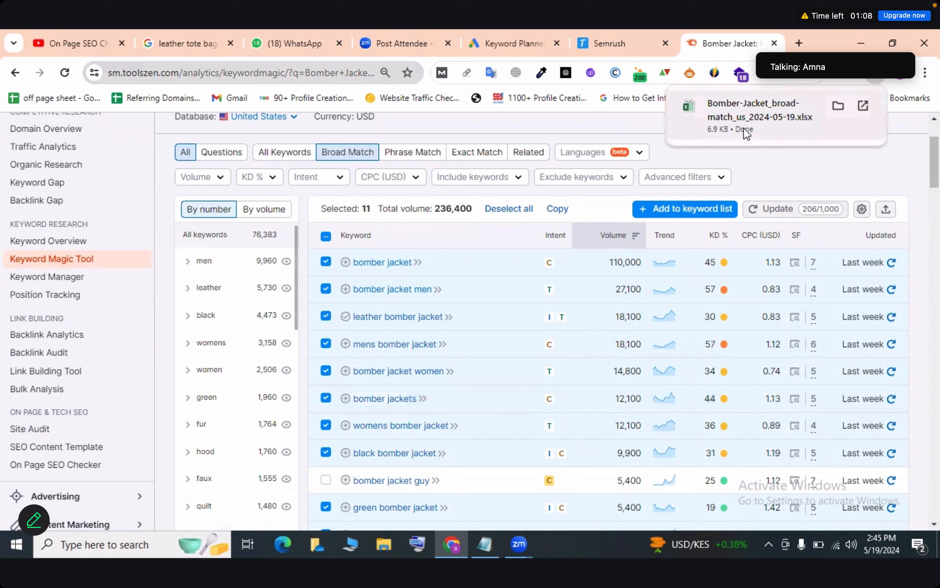
pyautogui.click(744, 128)
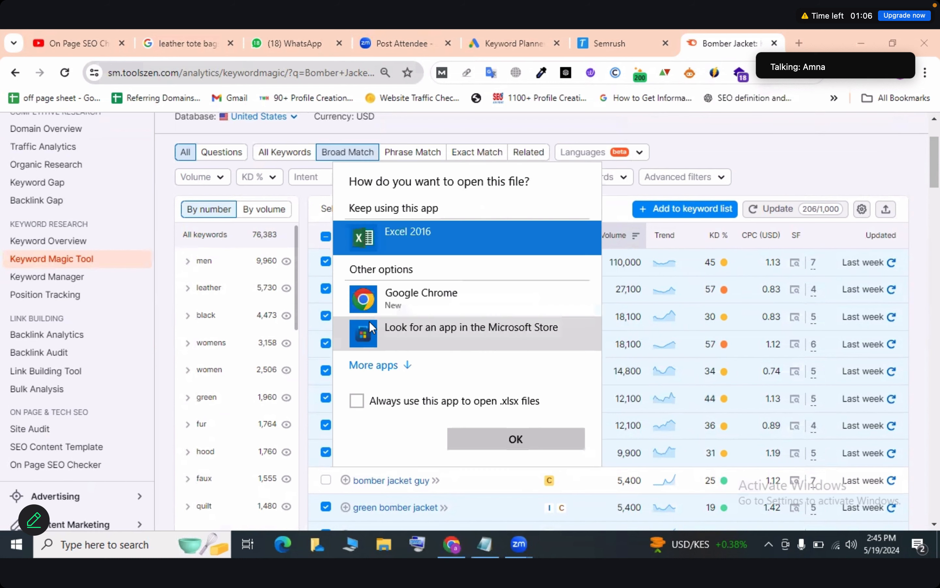
pyautogui.click(488, 447)
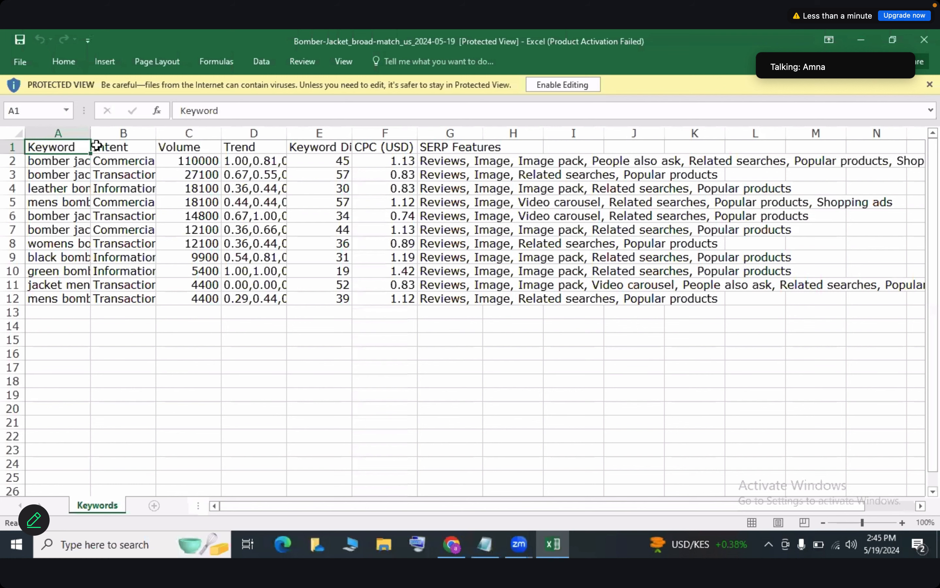
# Widen the Keyword column so the full keyword phrases fit
pyautogui.moveTo(91, 136); pyautogui.dragTo(158, 133)
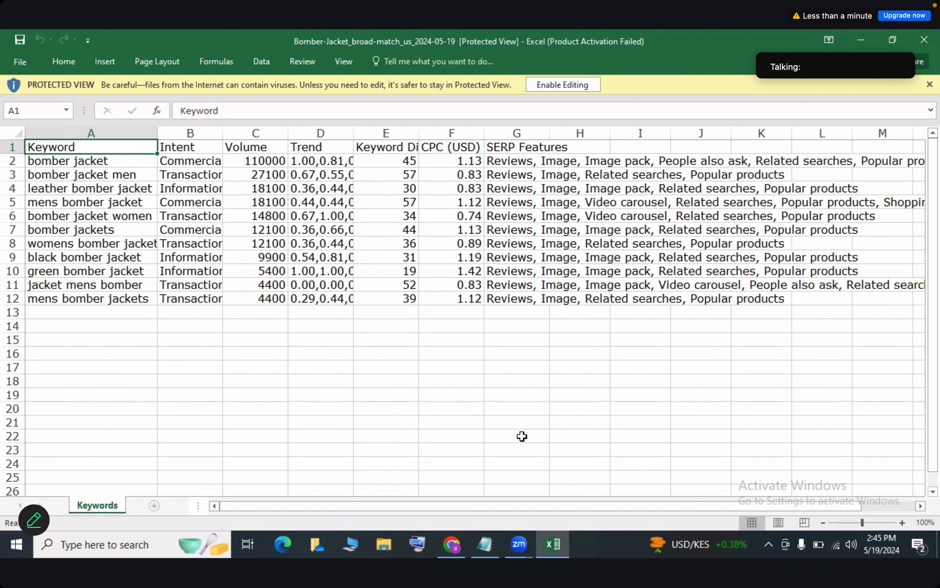
# Leave the current Zoom meeting and close the Zoom Workplace home window
pyautogui.click(904, 563)
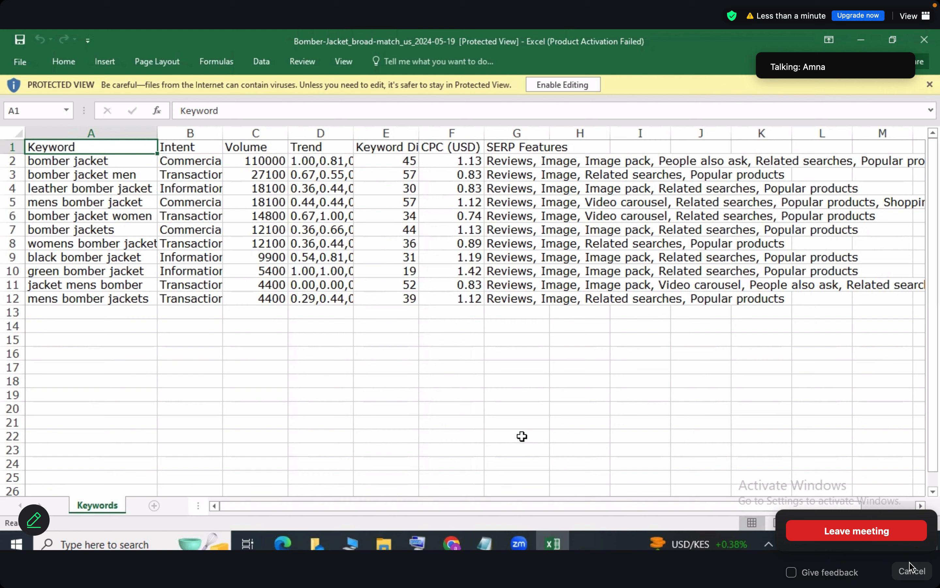
pyautogui.click(881, 536)
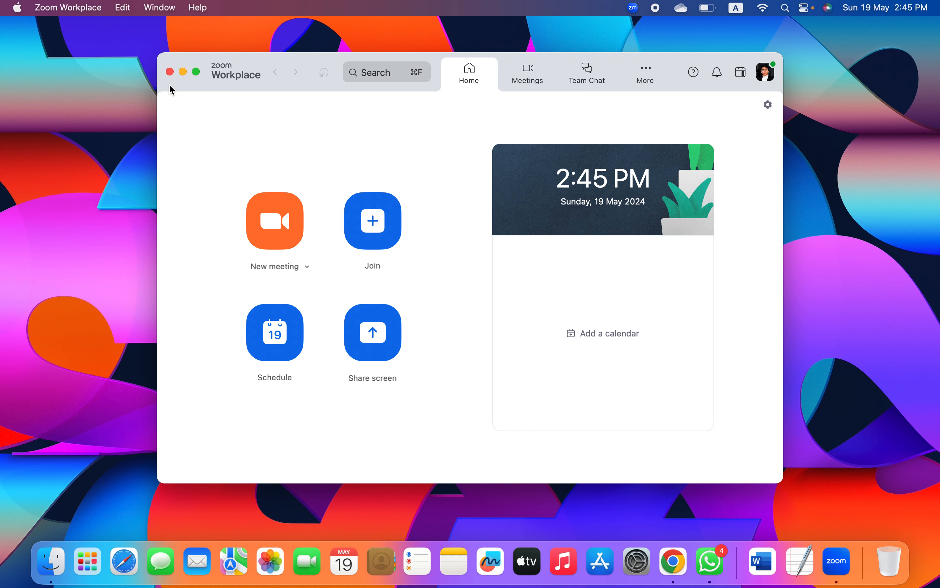
pyautogui.click(170, 72)
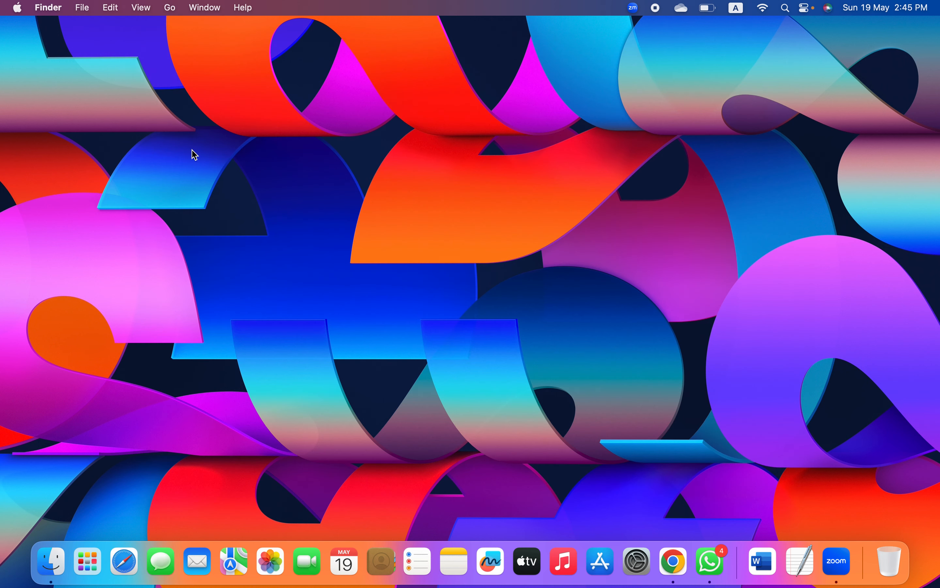
# Switch to Chrome and open a browser window with an existing user profile
pyautogui.click(714, 558)
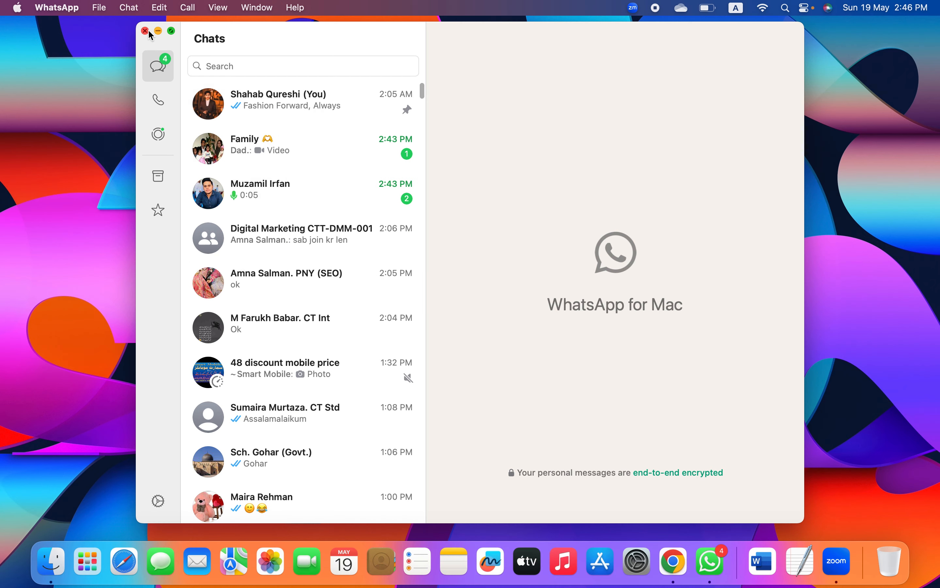
pyautogui.click(147, 32)
pyautogui.click(673, 552)
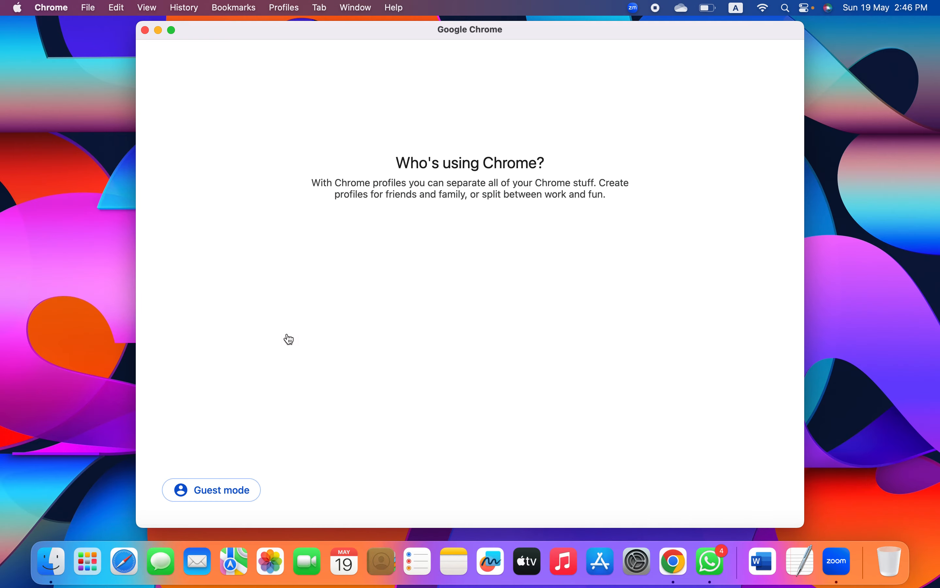
pyautogui.click(300, 229)
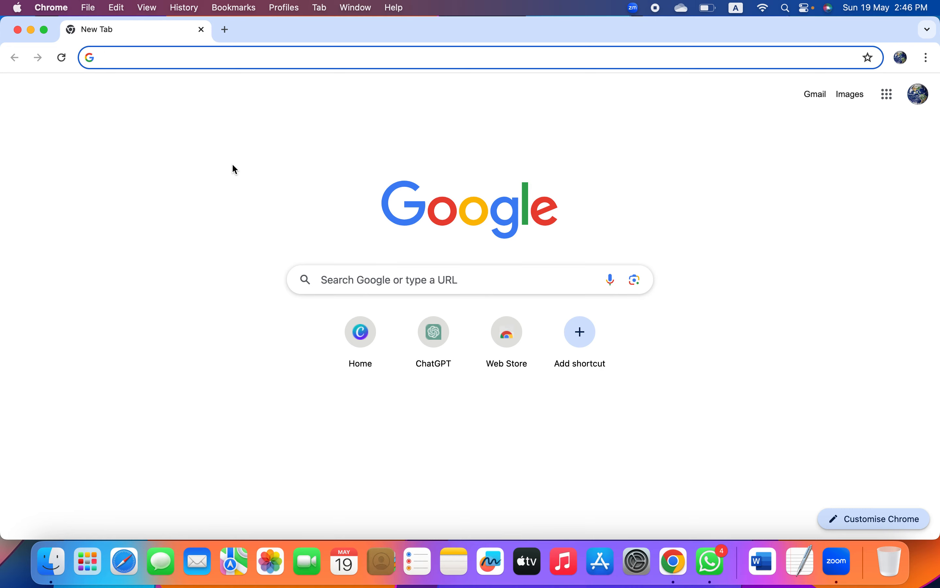
# Search Google for whatsapp, open the official site and load WhatsApp Web in a full-screen browser window
pyautogui.write('wh')
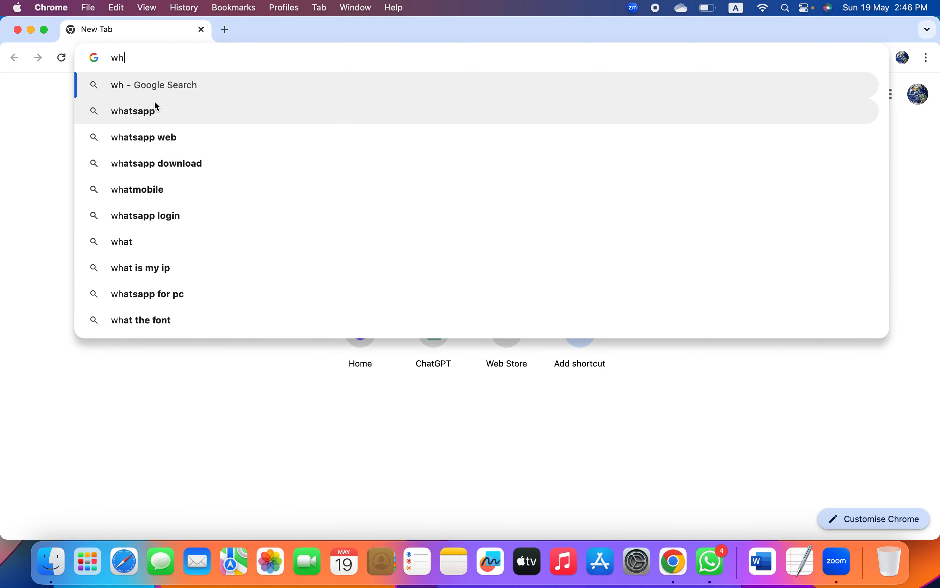
pyautogui.click(155, 102)
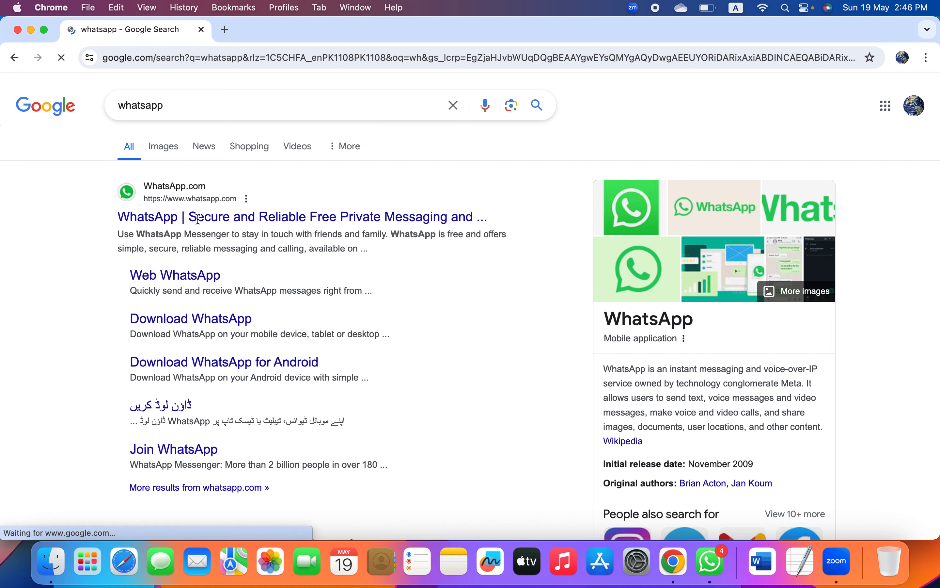
pyautogui.click(201, 220)
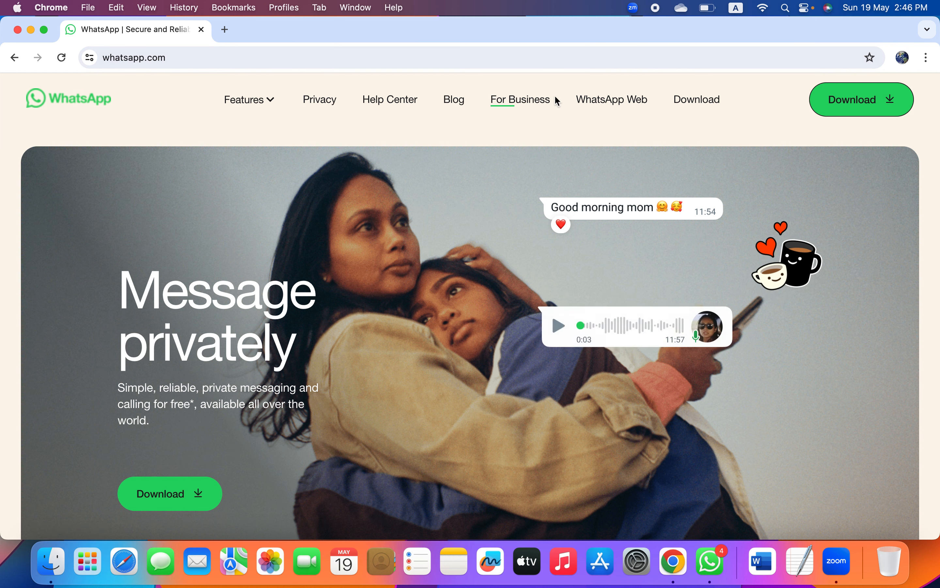
pyautogui.click(589, 101)
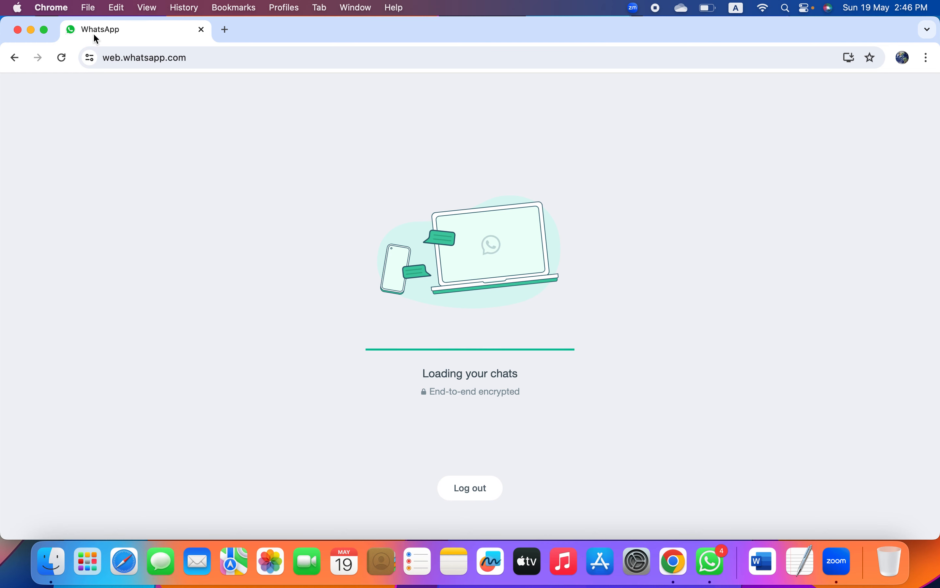
pyautogui.click(45, 29)
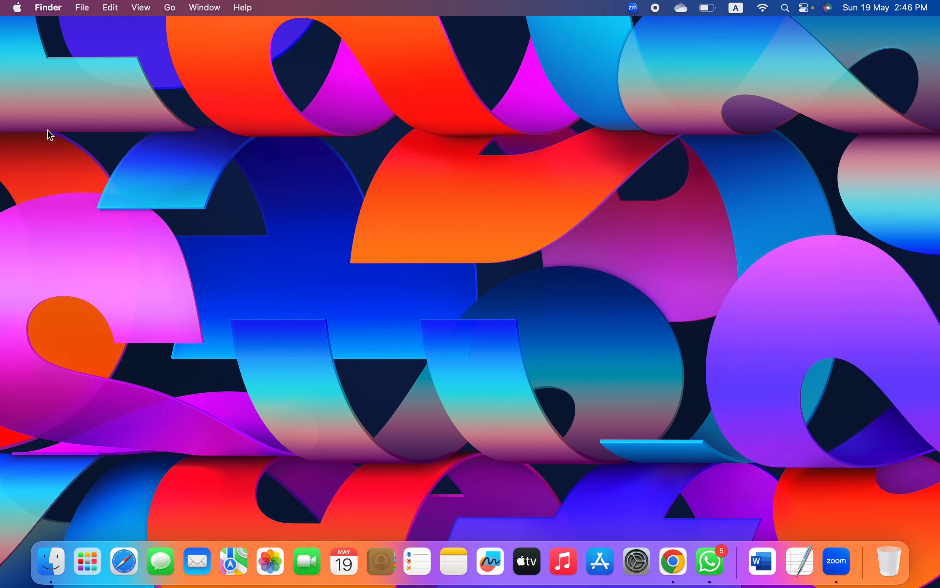
pyautogui.hotkey('ctrl', 'Right')
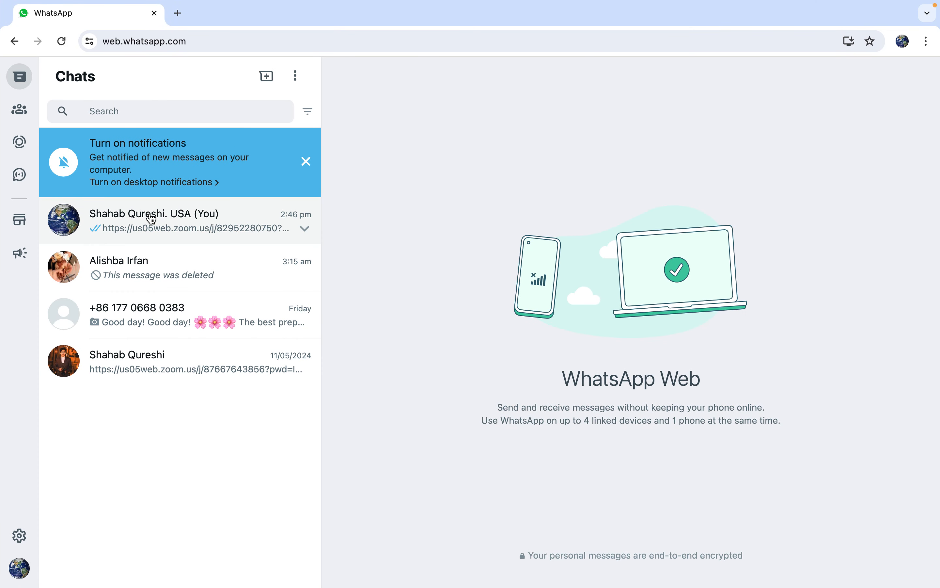
# Open today's Zoom invitation link from the message-yourself chat, allow it to launch Zoom and close the launch page
pyautogui.click(159, 218)
pyautogui.click(680, 517)
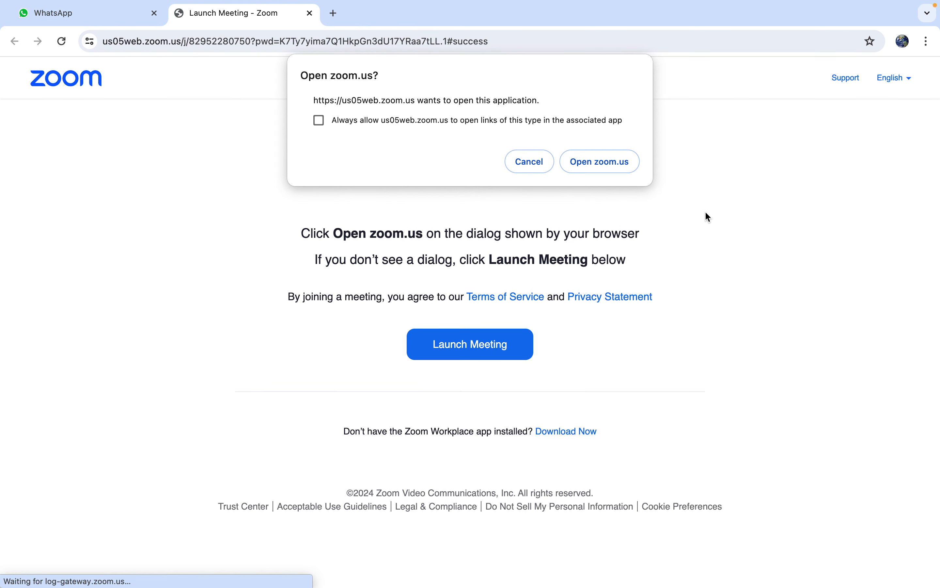
pyautogui.click(617, 163)
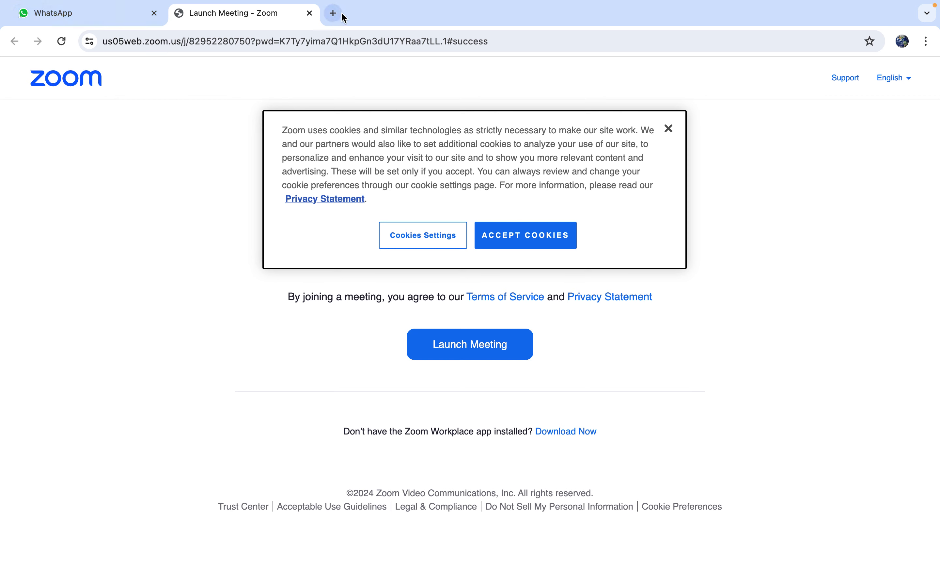
pyautogui.click(309, 14)
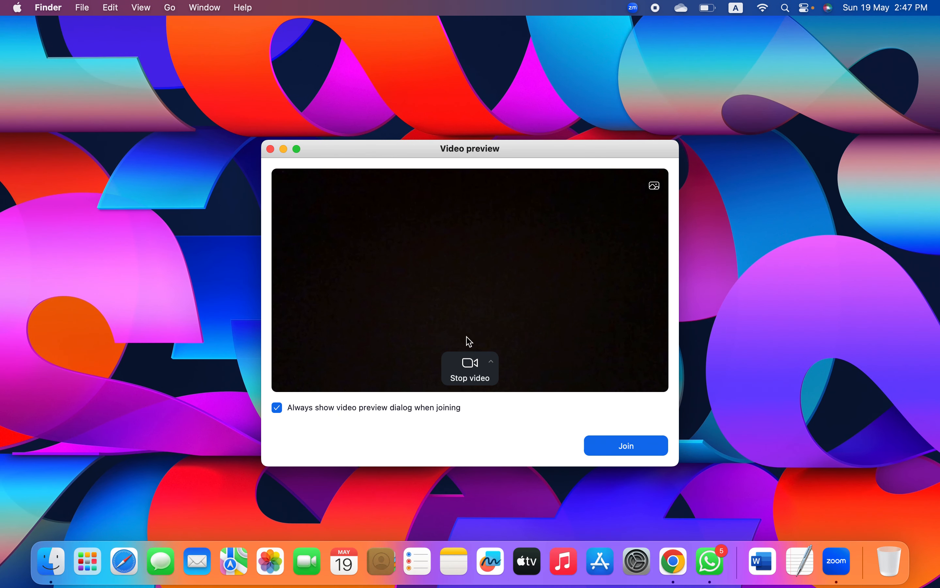
# Join the Zoom meeting with video off and computer audio, close WhatsApp Web and show the meeting full screen
pyautogui.click(466, 360)
pyautogui.click(616, 446)
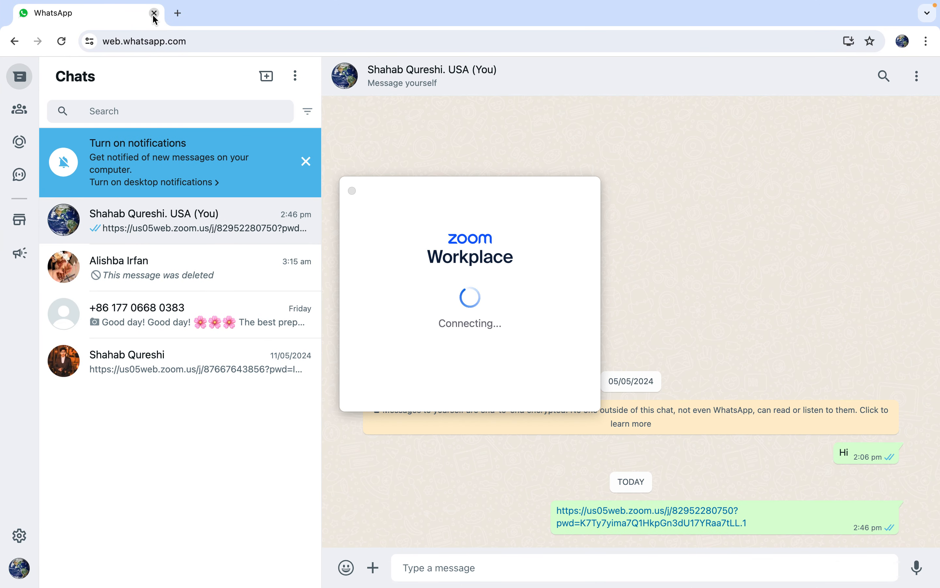
pyautogui.click(151, 12)
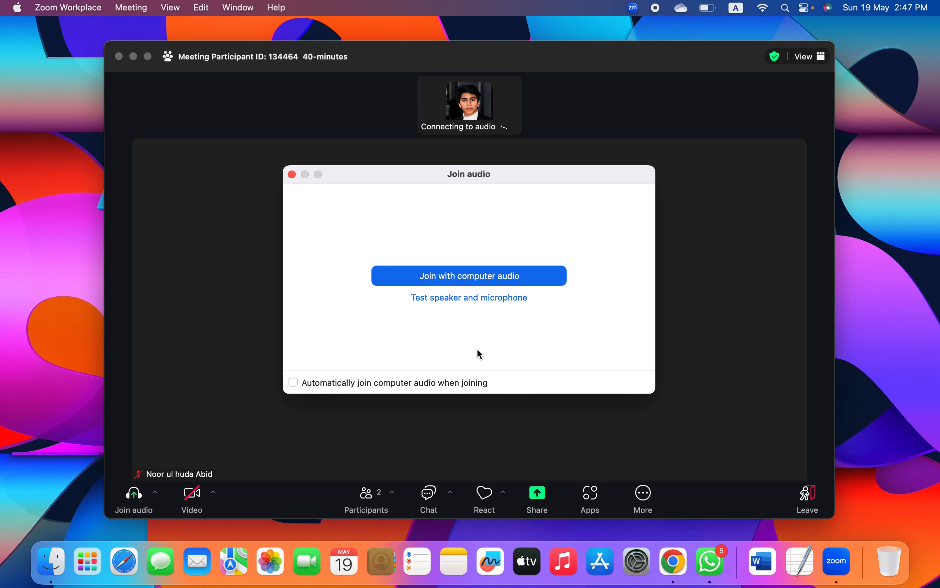
pyautogui.click(471, 278)
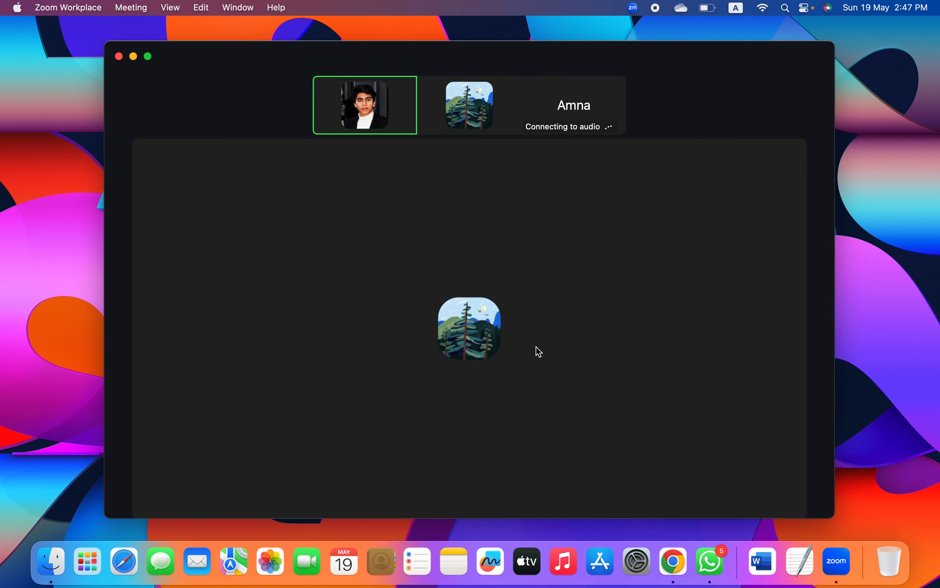
pyautogui.doubleClick(341, 360)
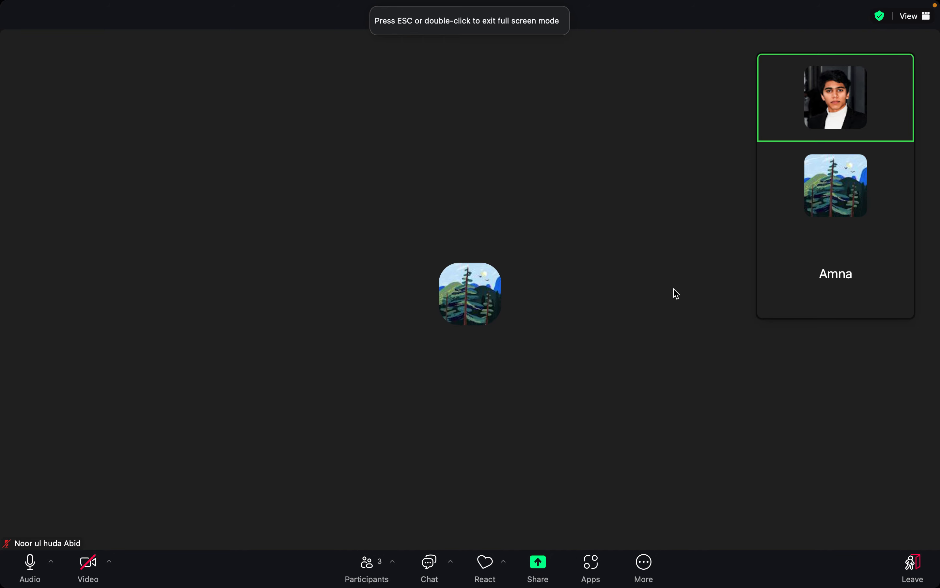
pyautogui.click(769, 45)
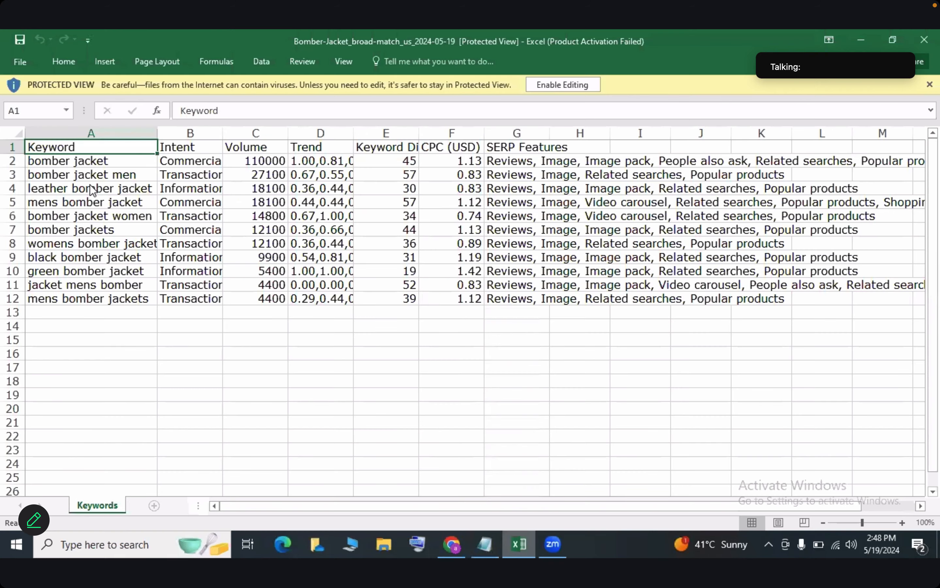
# Widen the Keyword, Intent and Volume columns in the shared spreadsheet
pyautogui.moveTo(155, 133); pyautogui.dragTo(353, 130)
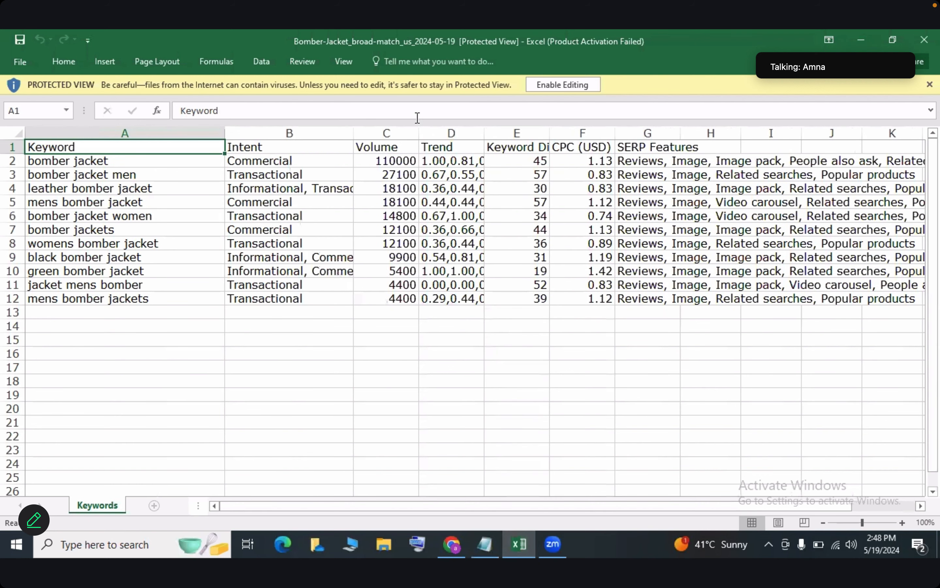
pyautogui.moveTo(455, 129); pyautogui.dragTo(484, 127)
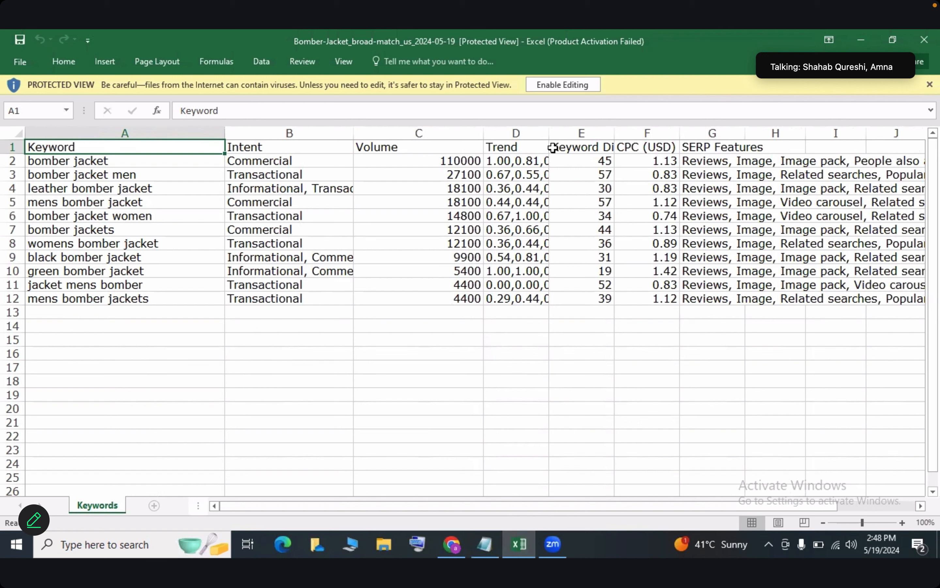
# Try to delete the Trend column's contents in D1:D13 while the workbook is in Protected View
pyautogui.click(508, 147)
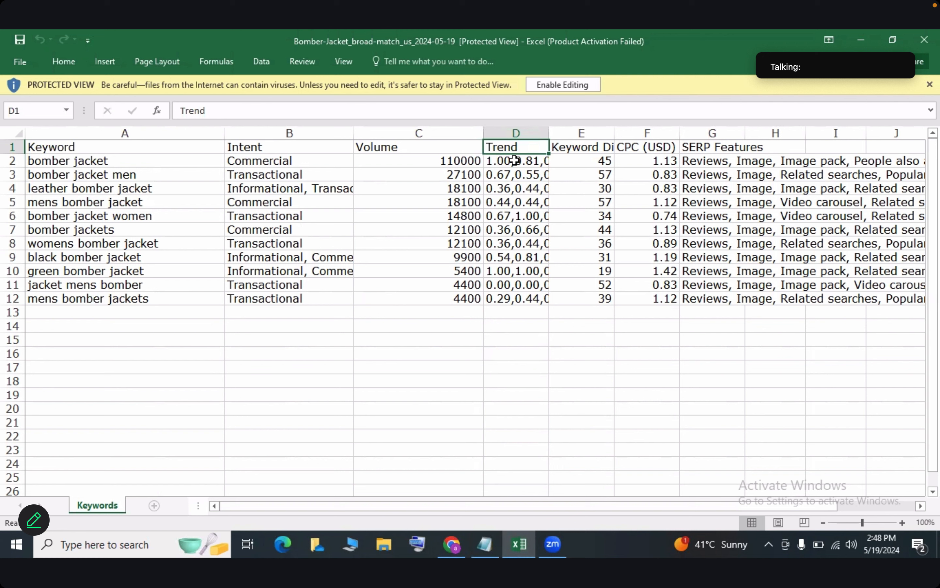
pyautogui.moveTo(513, 312); pyautogui.dragTo(513, 151)
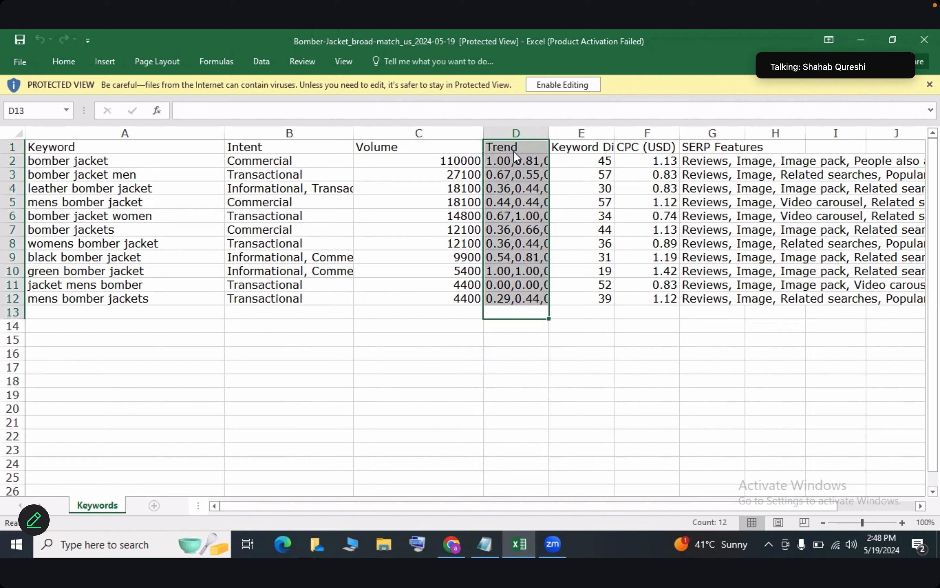
pyautogui.press('Delete')
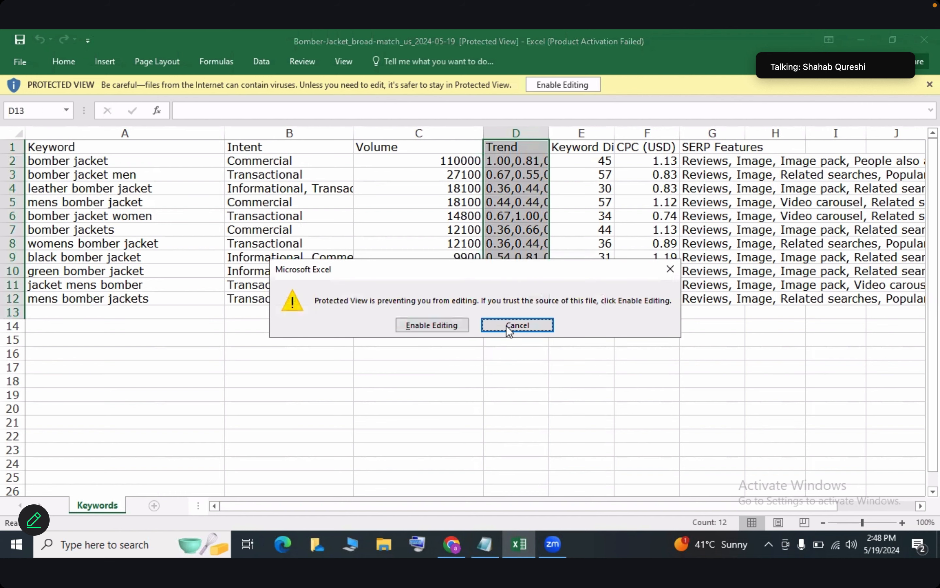
pyautogui.press('Escape')
# Enable editing for the workbook and clear the Trend header in cell D1
pyautogui.click(572, 87)
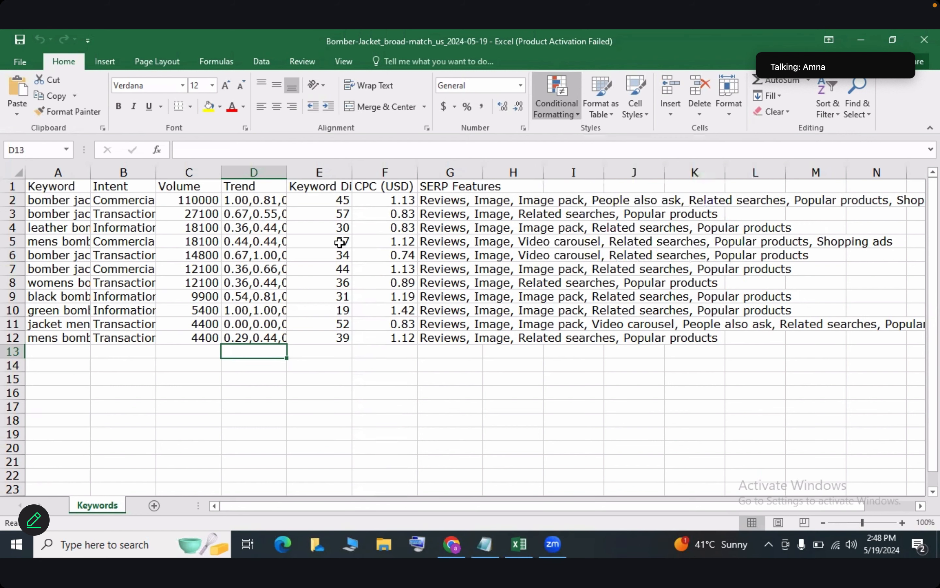
pyautogui.click(255, 171)
pyautogui.press('BackSpace')
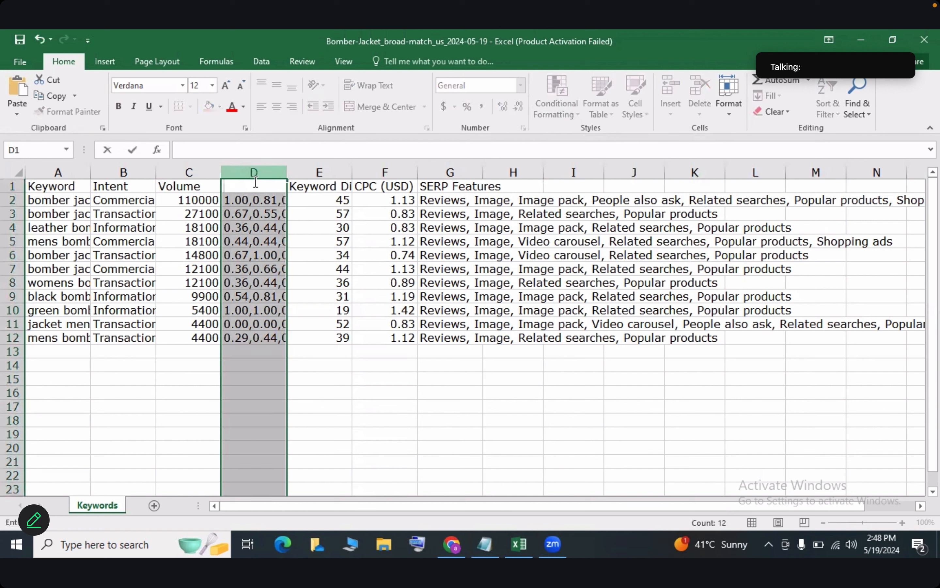
pyautogui.click(261, 377)
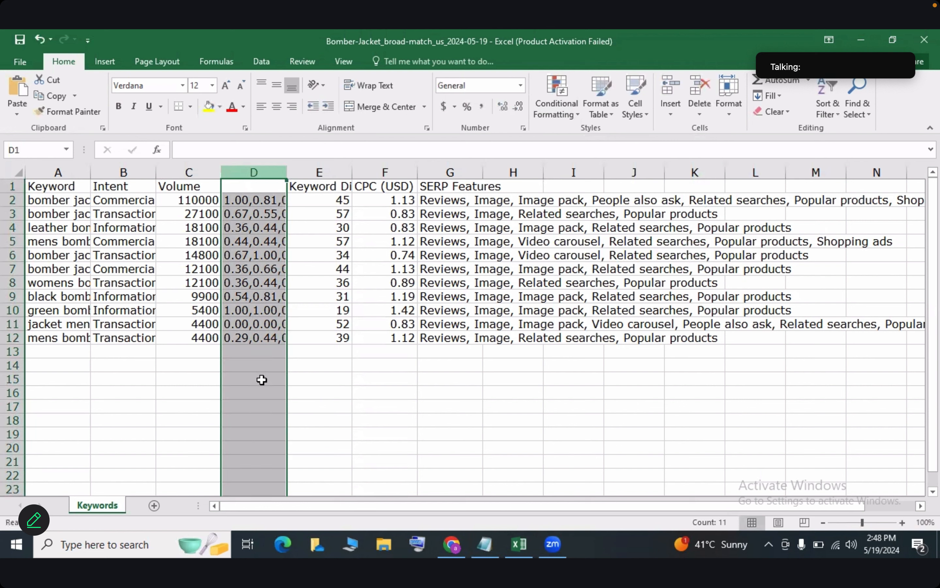
# Clear the trend values from cells D2 to D12
pyautogui.moveTo(263, 334); pyautogui.dragTo(243, 197)
pyautogui.press('BackSpace')
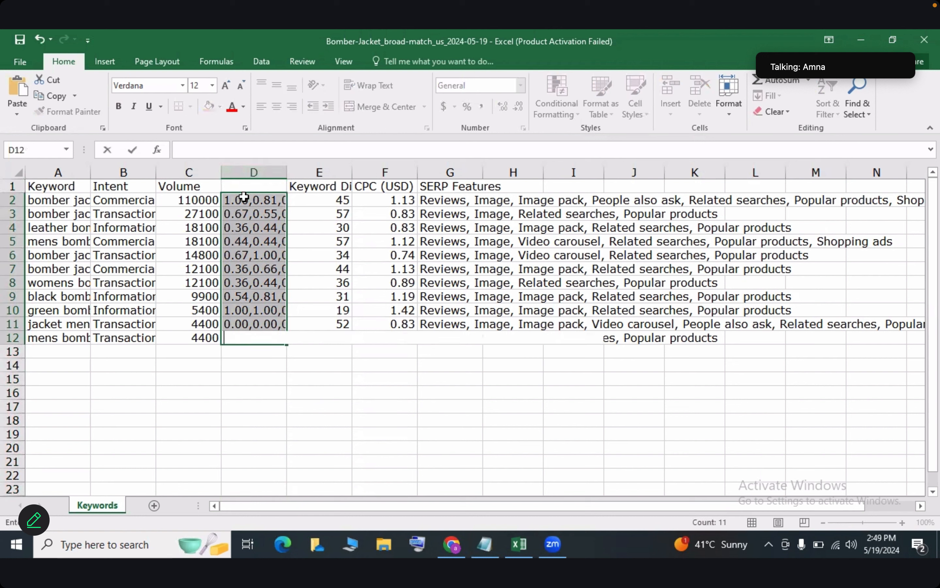
pyautogui.click(272, 403)
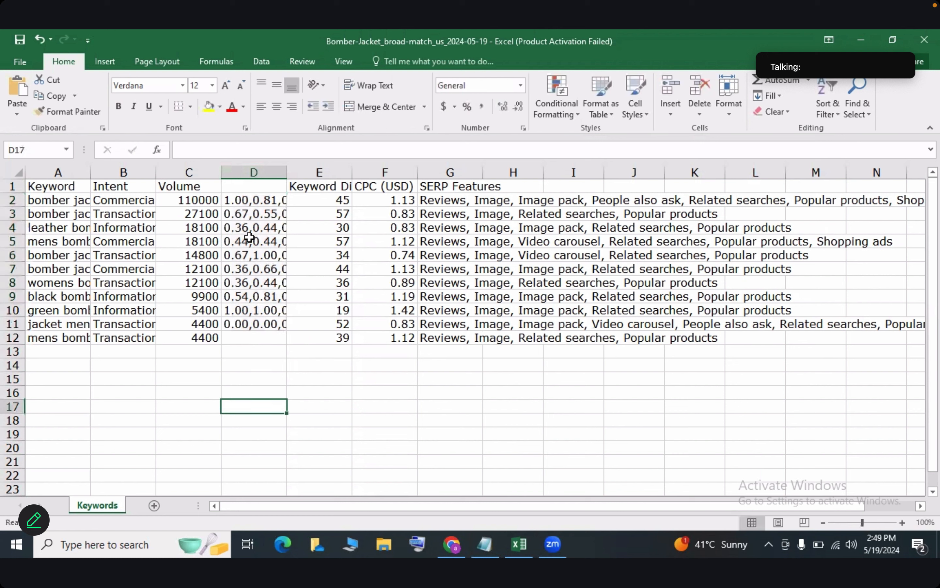
pyautogui.click(244, 200)
pyautogui.press('BackSpace')
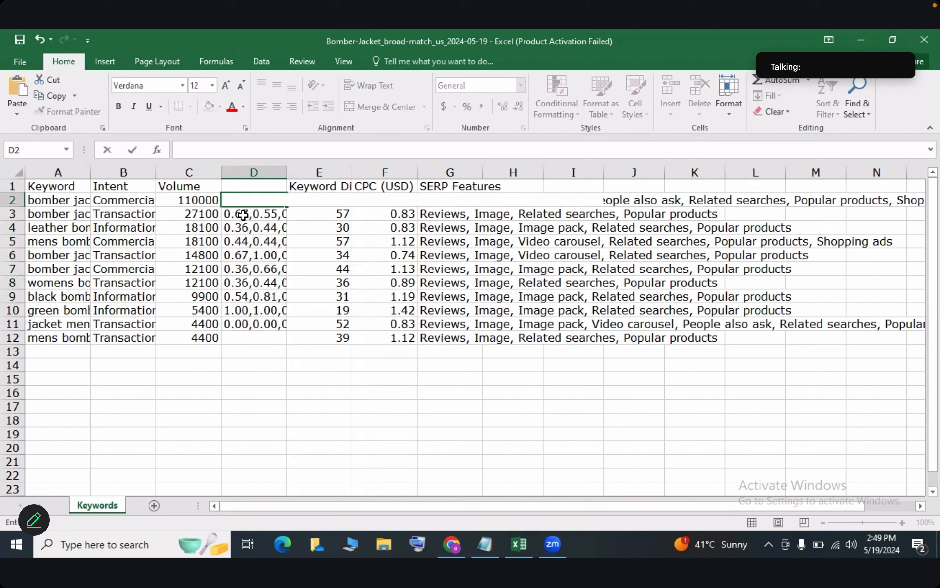
pyautogui.moveTo(244, 335); pyautogui.dragTo(246, 216)
pyautogui.press('Delete')
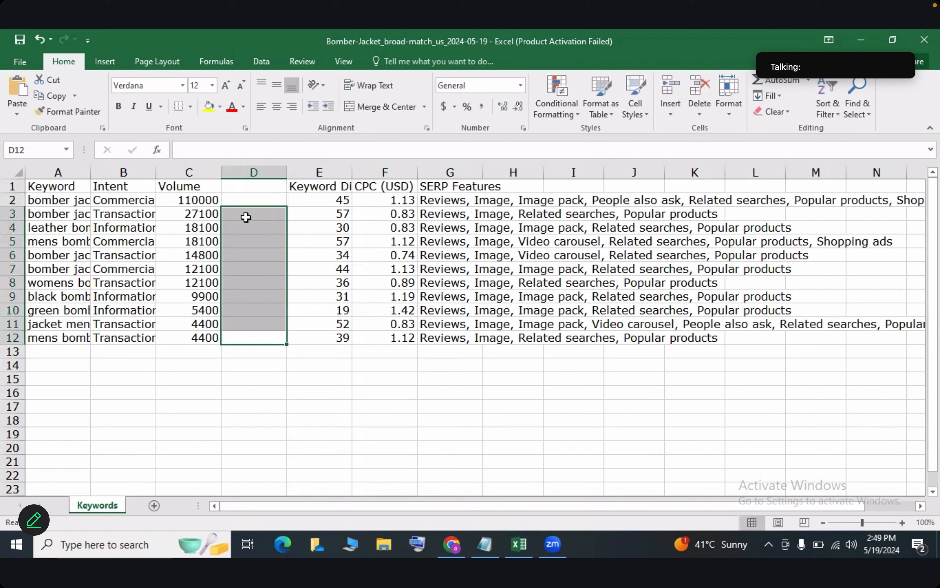
pyautogui.click(336, 393)
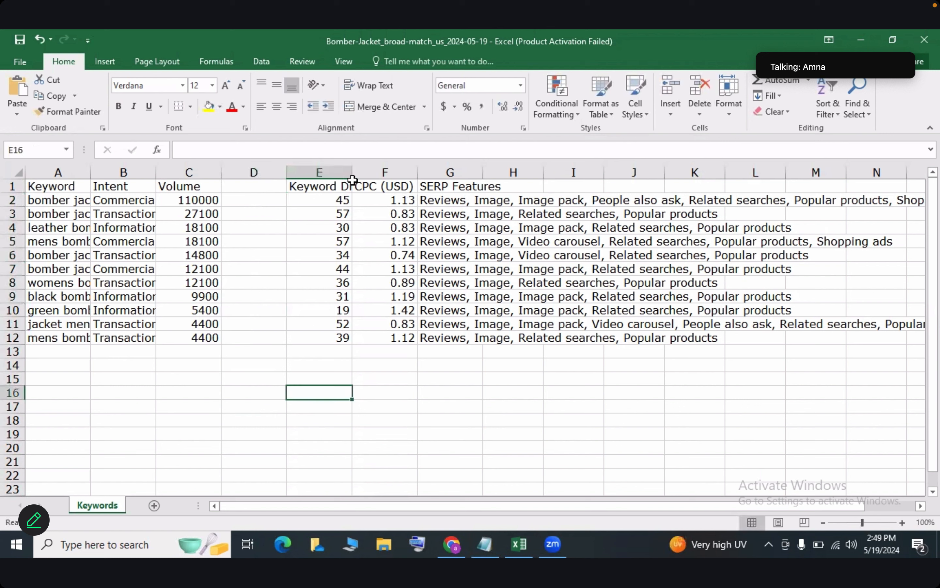
# Widen column E to fit the full Keyword Difficulty header
pyautogui.moveTo(352, 178); pyautogui.dragTo(407, 161)
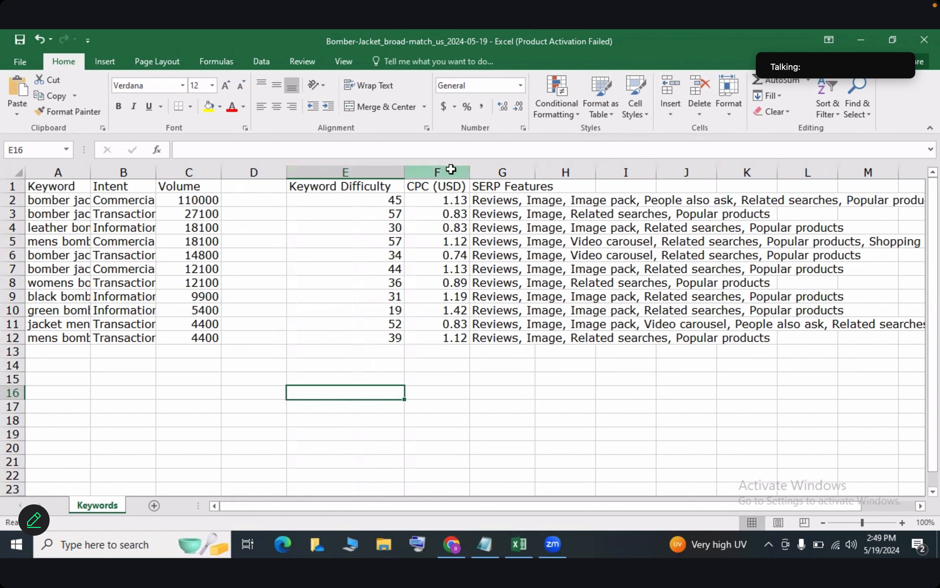
# Clear the contents of the CPC (USD) column F and the SERP Features column G
pyautogui.click(451, 169)
pyautogui.press('Delete')
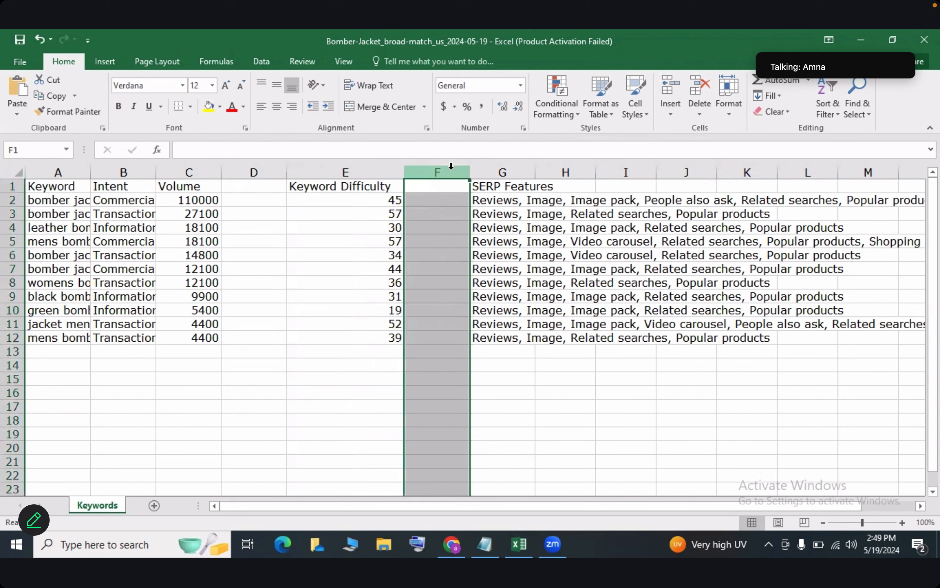
pyautogui.click(498, 168)
pyautogui.press('Delete')
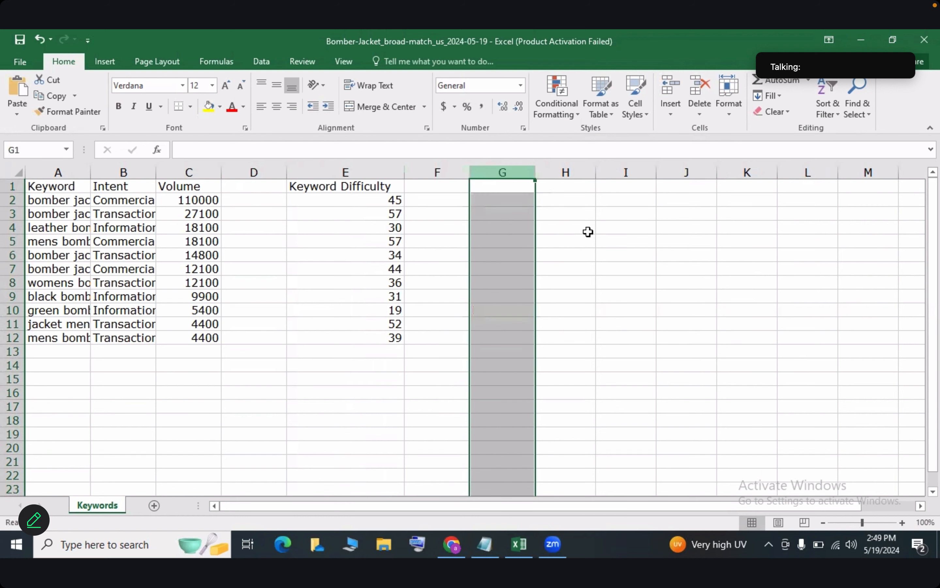
pyautogui.click(584, 241)
# Move the Keyword Difficulty data from column E into the empty column D, leaving column E cleared
pyautogui.click(369, 170)
pyautogui.hotkey('ctrl', 'x')
pyautogui.click(244, 170)
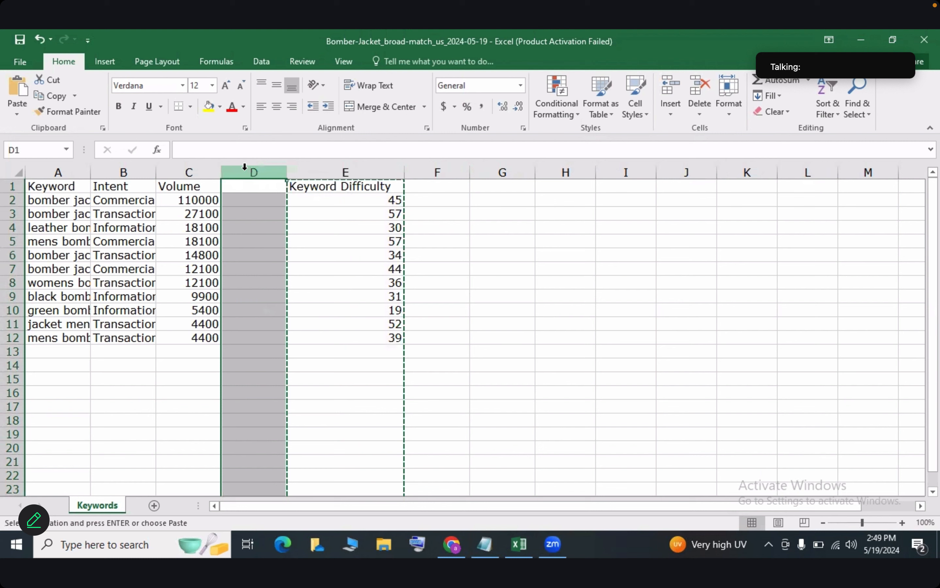
pyautogui.hotkey('ctrl', 'v')
pyautogui.click(419, 171)
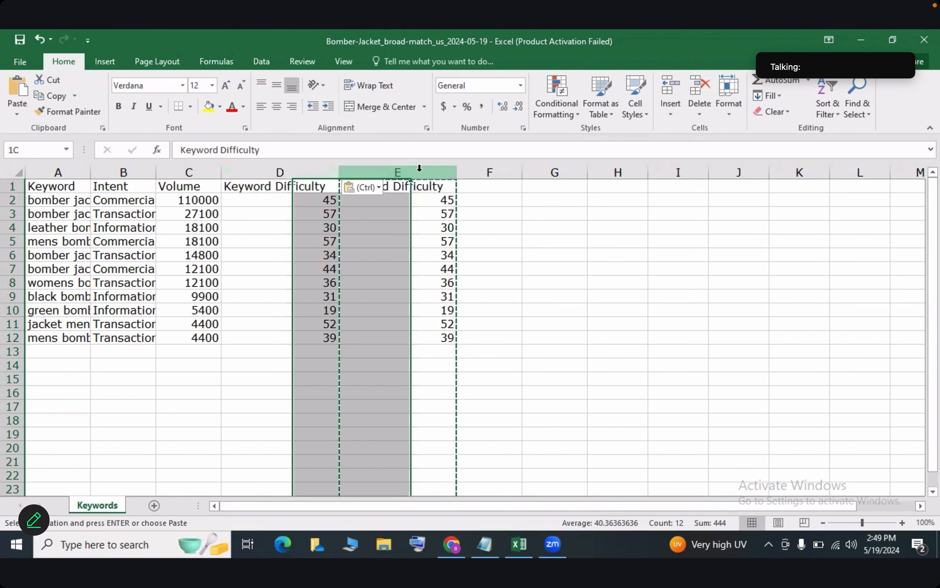
pyautogui.press('Delete')
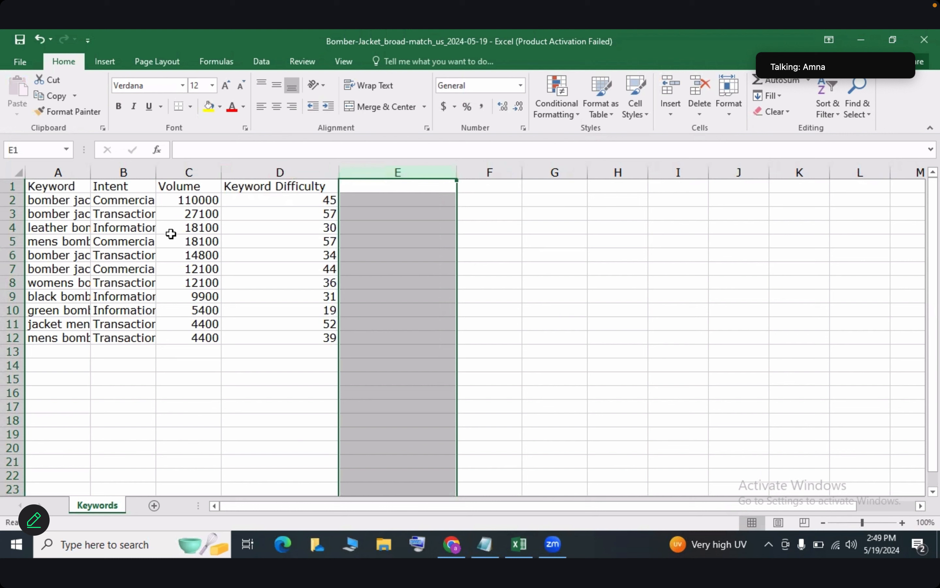
pyautogui.click(608, 294)
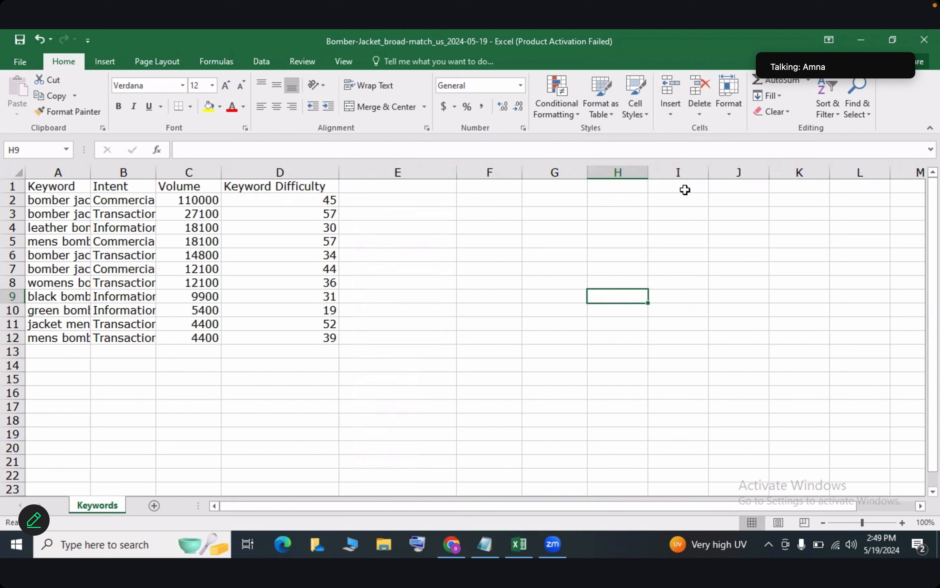
# Switch to Google in Chrome, change to the first of the other signed-in accounts and open Google Drive
pyautogui.click(861, 40)
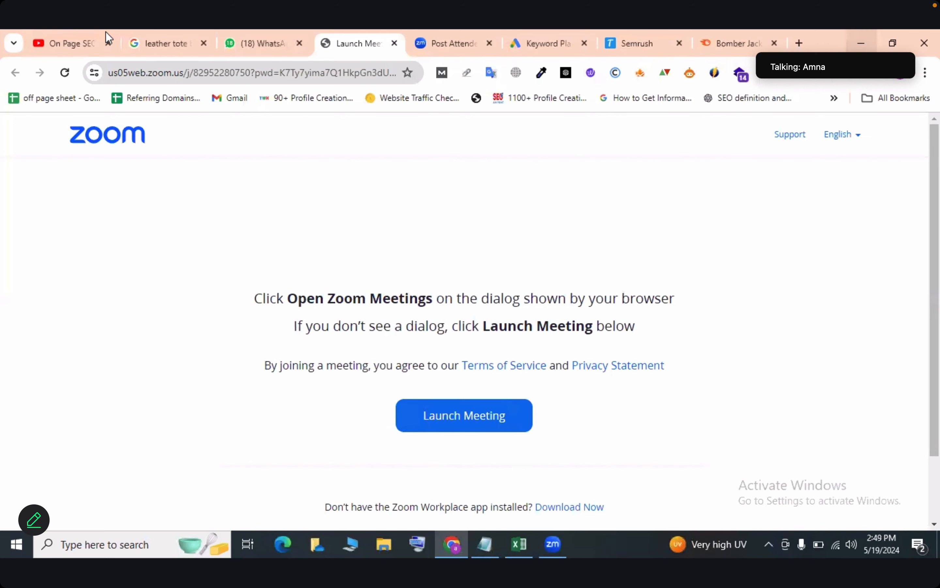
pyautogui.click(153, 38)
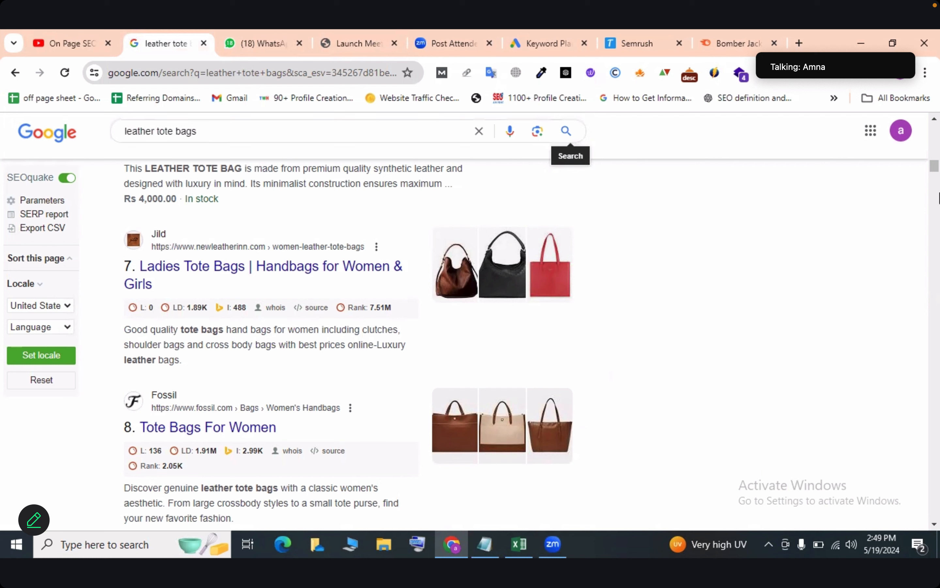
pyautogui.click(901, 140)
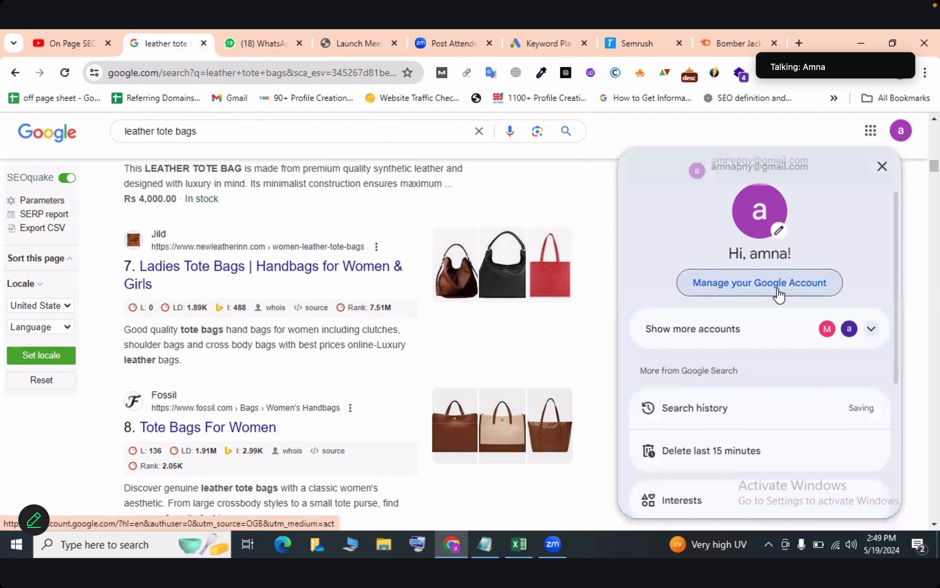
pyautogui.scroll(-3, 779, 294)
pyautogui.click(871, 198)
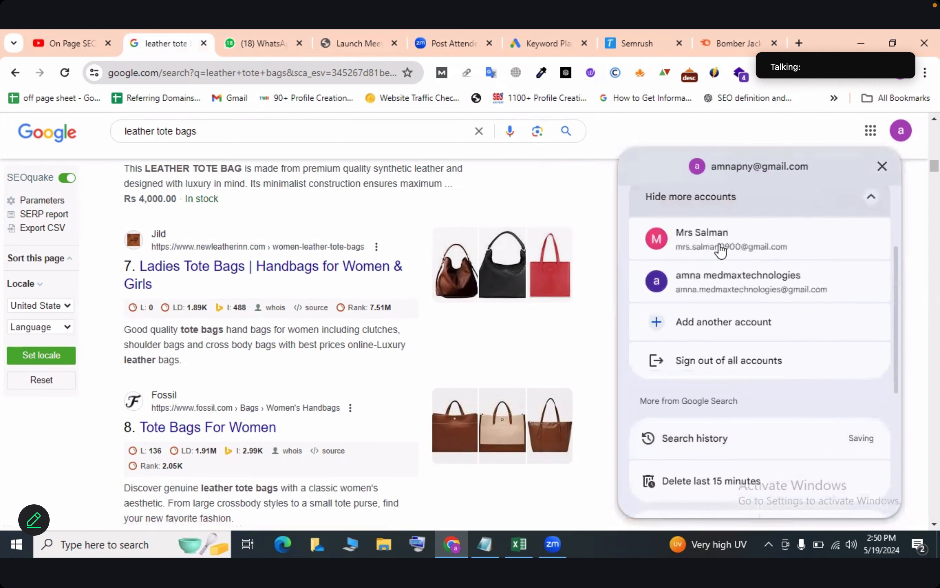
pyautogui.click(721, 250)
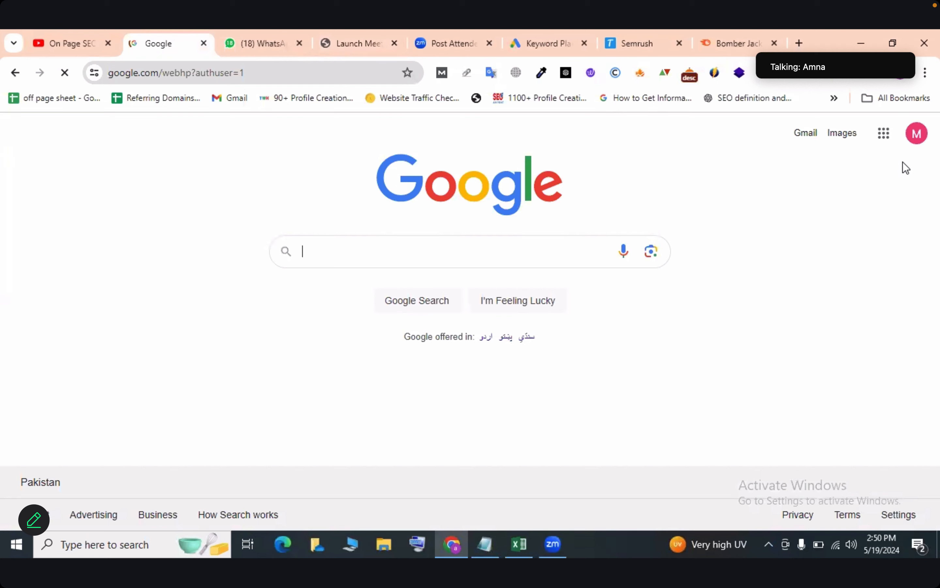
pyautogui.click(885, 135)
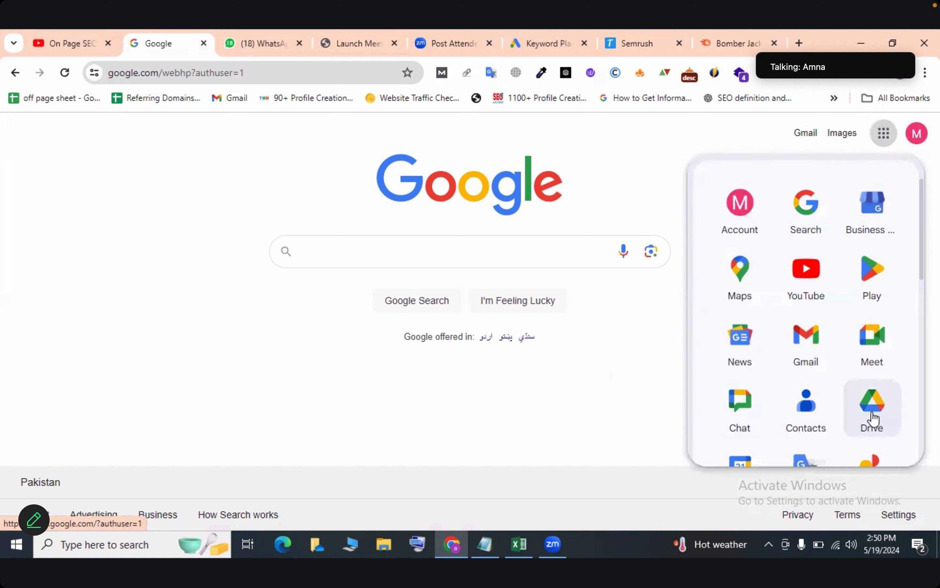
pyautogui.click(874, 418)
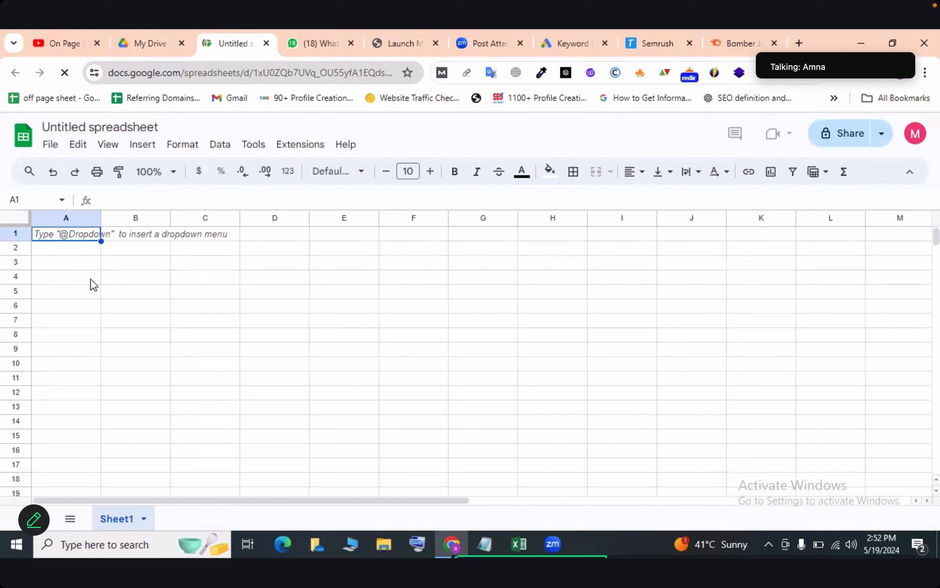
pyautogui.click(87, 127)
pyautogui.write('Ke')
pyautogui.press('Return')
pyautogui.write('yword')
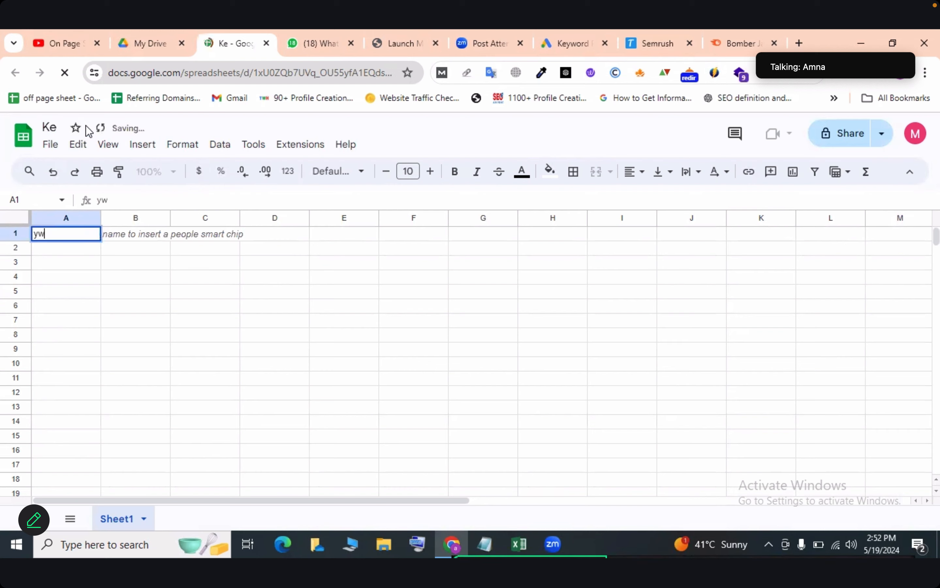
pyautogui.press('BackSpace')
pyautogui.press('BackSpace')
pyautogui.press('BackSpace')
pyautogui.press('BackSpace')
pyautogui.press('BackSpace')
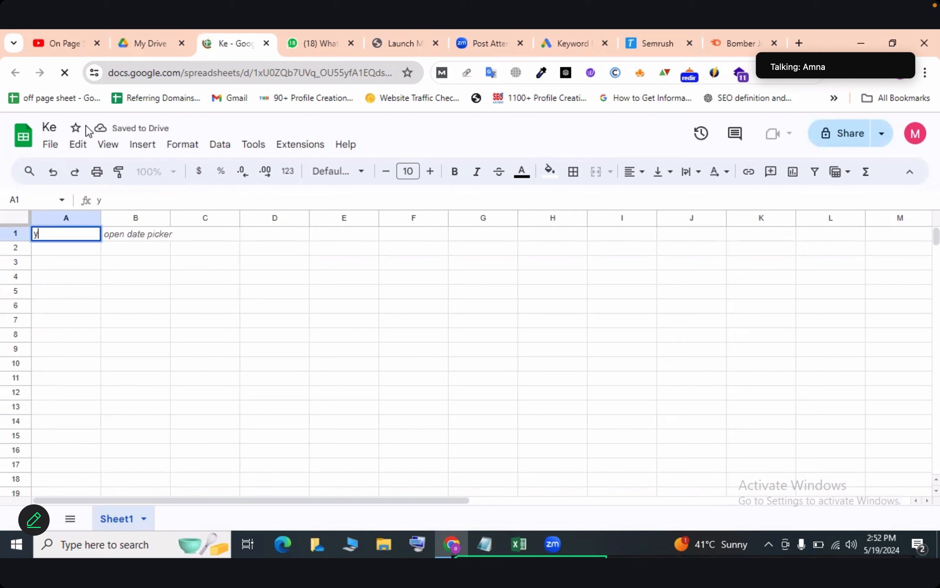
pyautogui.click(164, 380)
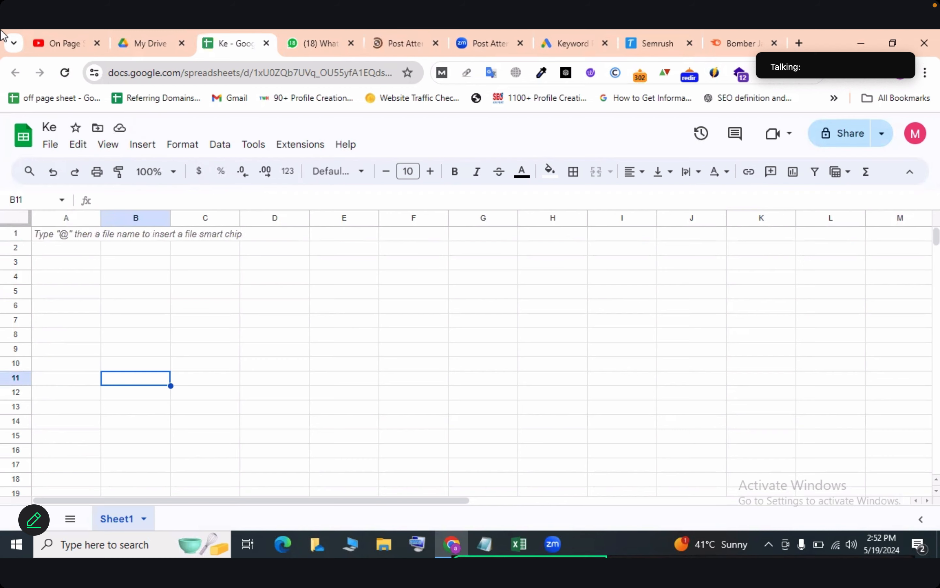
# Rename the spreadsheet as Keyword Research
pyautogui.click(48, 127)
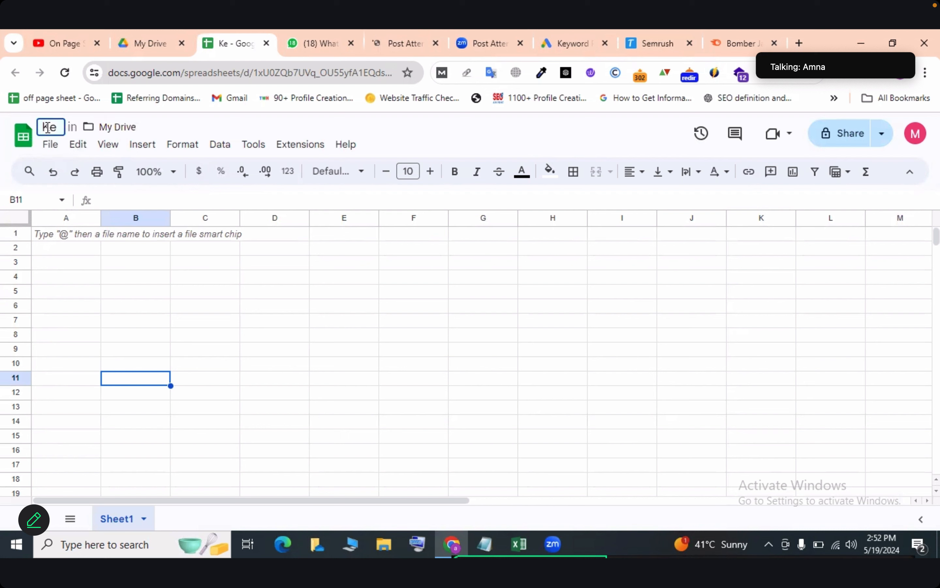
pyautogui.press('BackSpace')
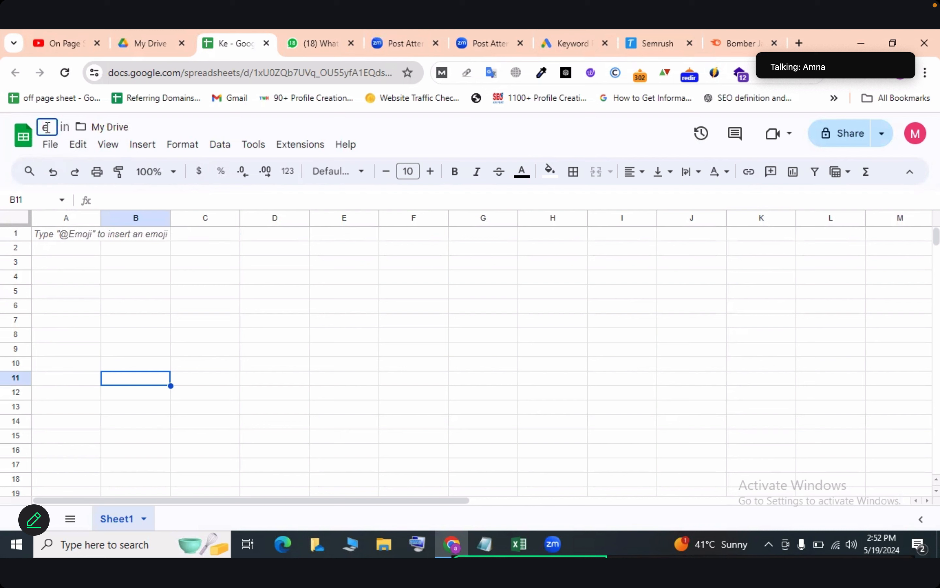
pyautogui.press('Delete')
pyautogui.write('K')
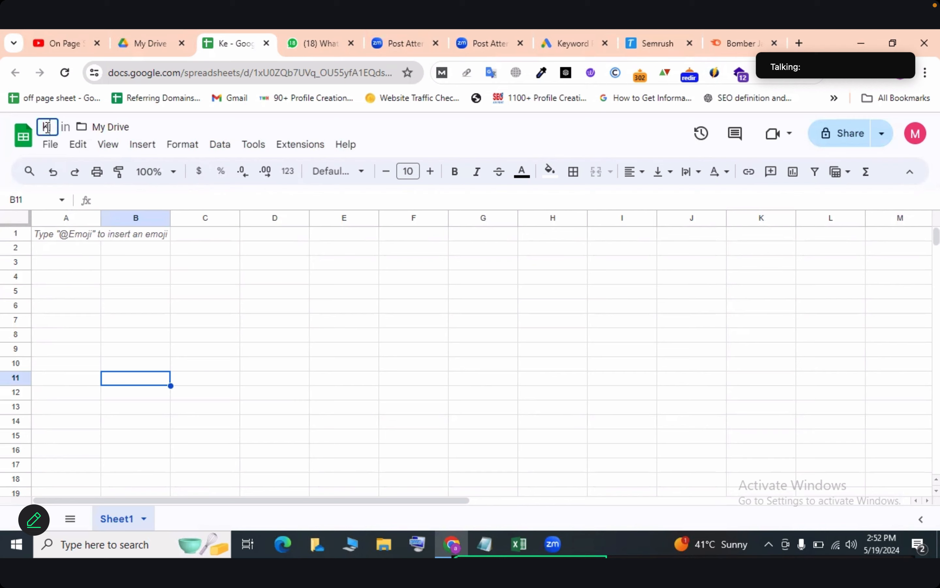
pyautogui.write('eyword ')
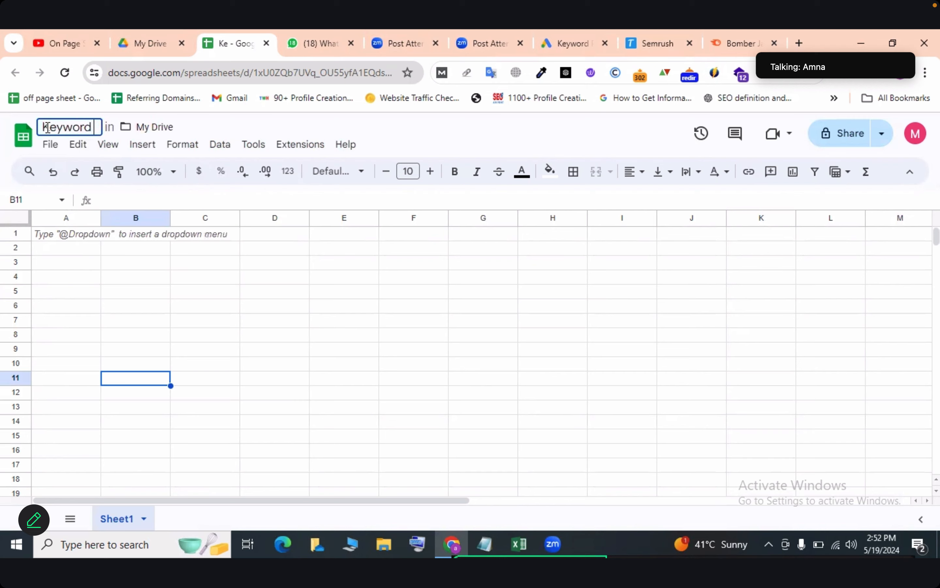
pyautogui.write('Research')
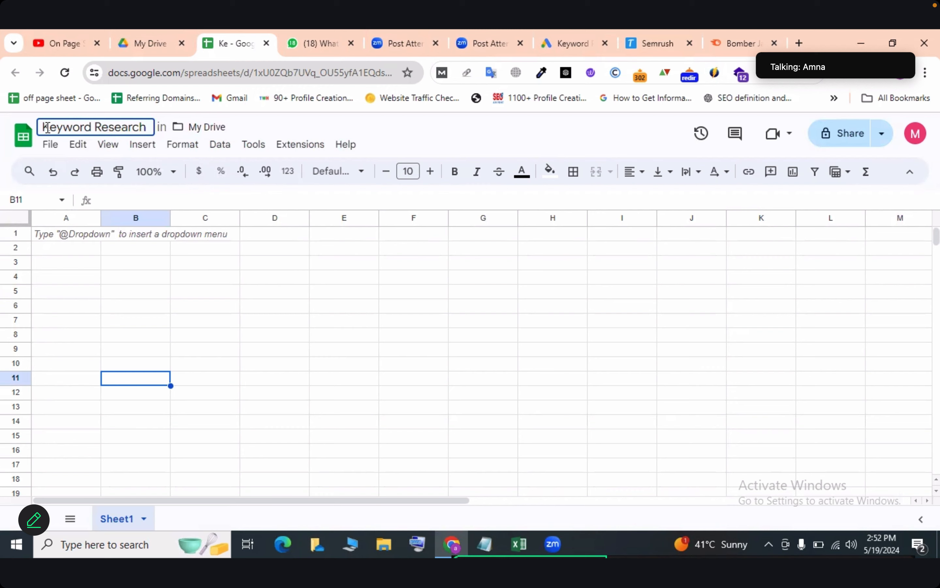
pyautogui.click(129, 340)
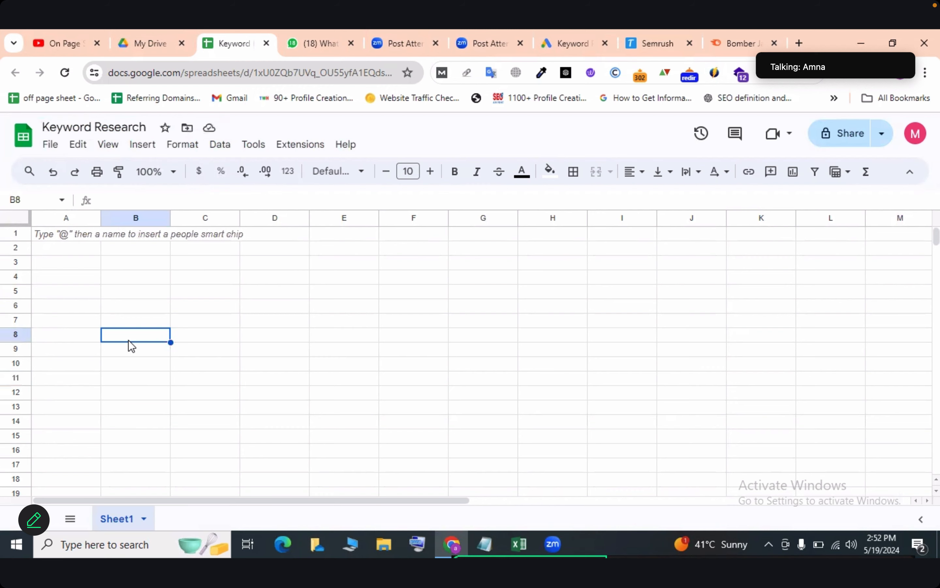
# Enter the header KeyWord in cell A1
pyautogui.click(72, 233)
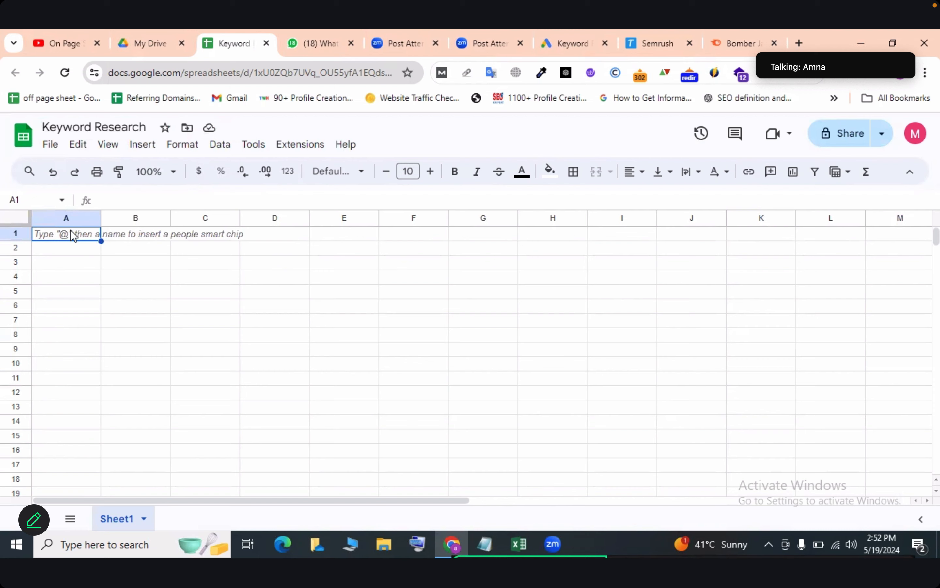
pyautogui.doubleClick(72, 235)
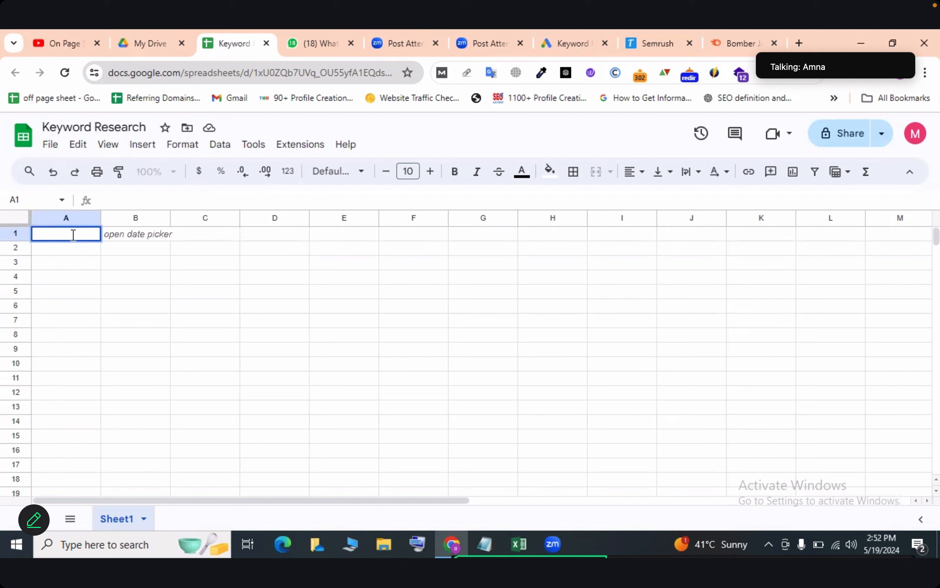
pyautogui.write('Keword')
pyautogui.press('BackSpace')
pyautogui.press('BackSpace')
pyautogui.press('BackSpace')
pyautogui.press('BackSpace')
pyautogui.write('y wo')
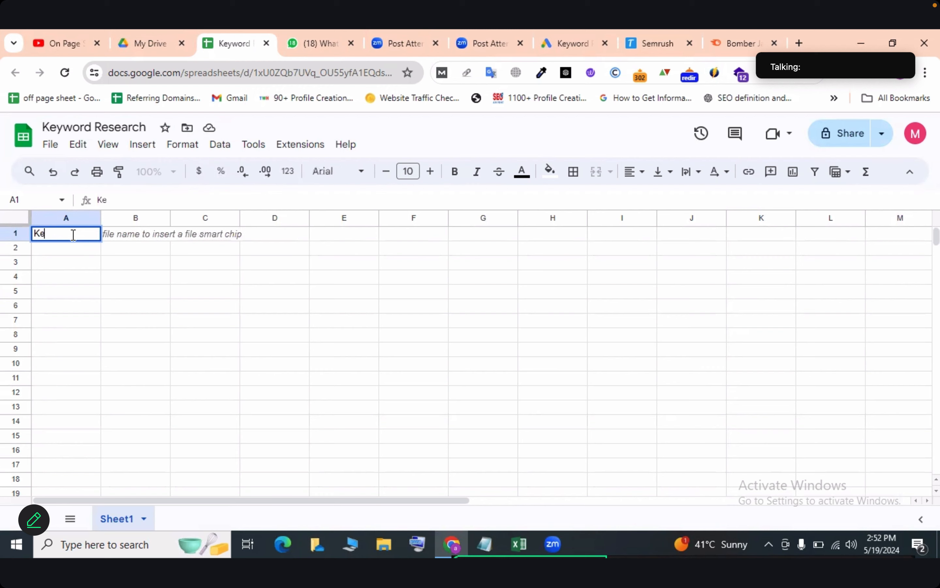
pyautogui.press('BackSpace')
pyautogui.press('BackSpace')
pyautogui.write('Word')
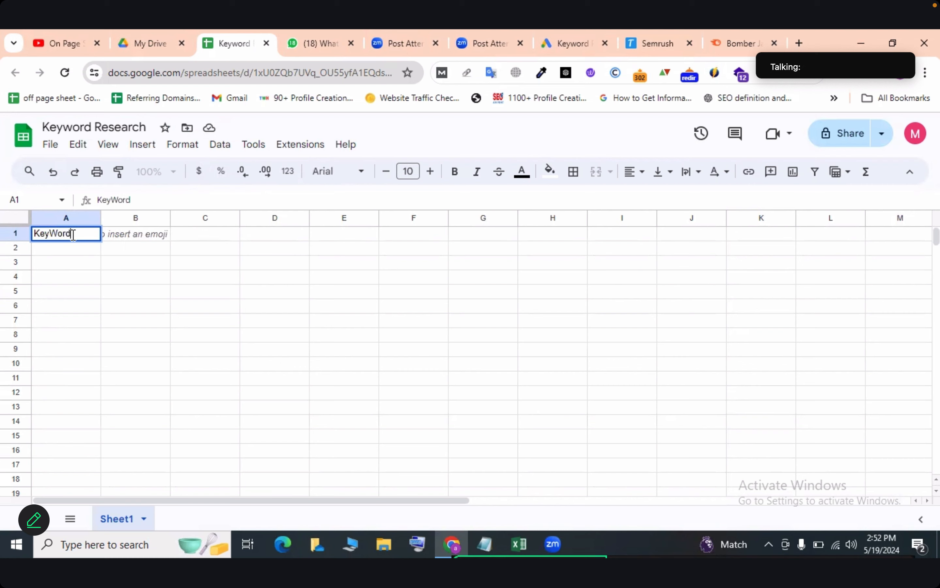
# Enter the headers Volume, KD and Intent in cells B1, C1 and D1
pyautogui.click(137, 233)
pyautogui.write('Volune')
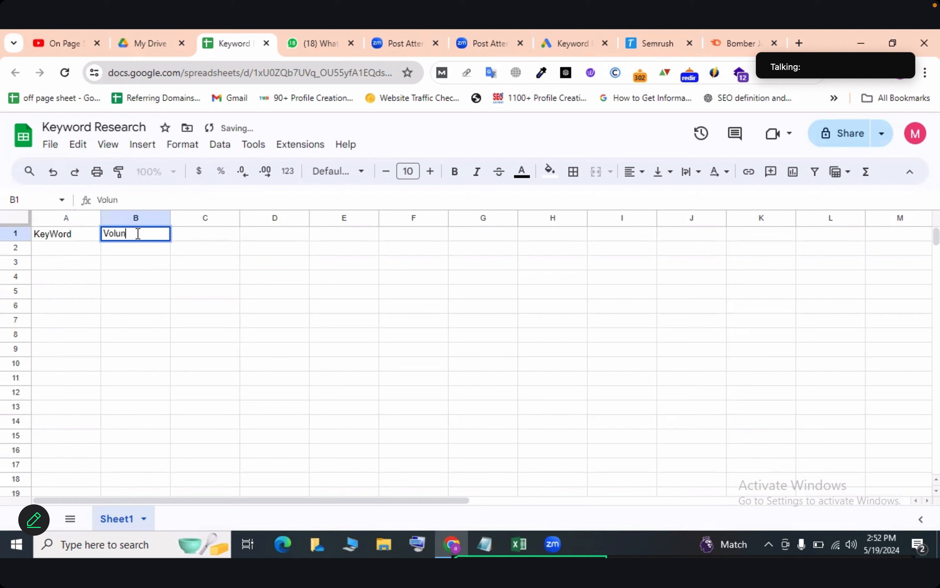
pyautogui.press('BackSpace')
pyautogui.press('BackSpace')
pyautogui.write('me')
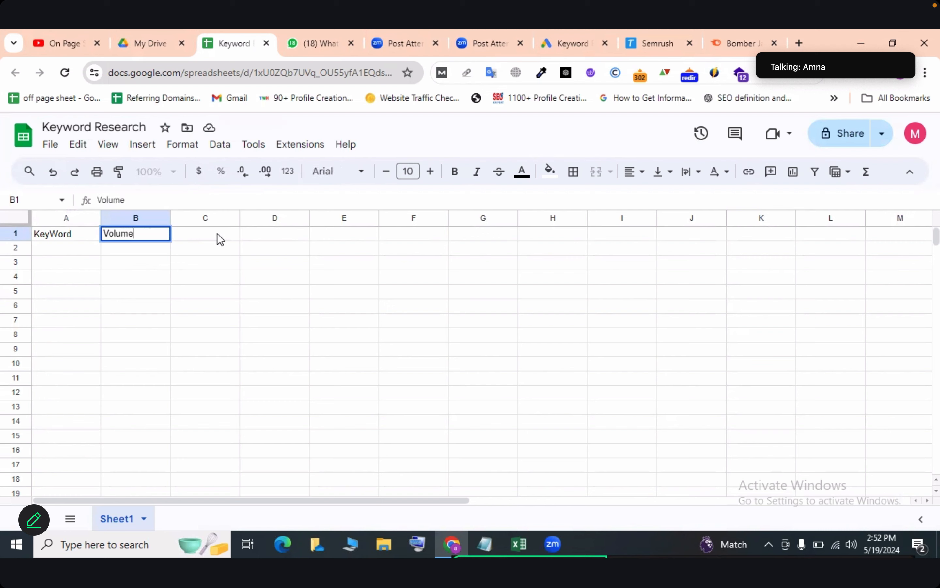
pyautogui.click(217, 232)
pyautogui.write('KD')
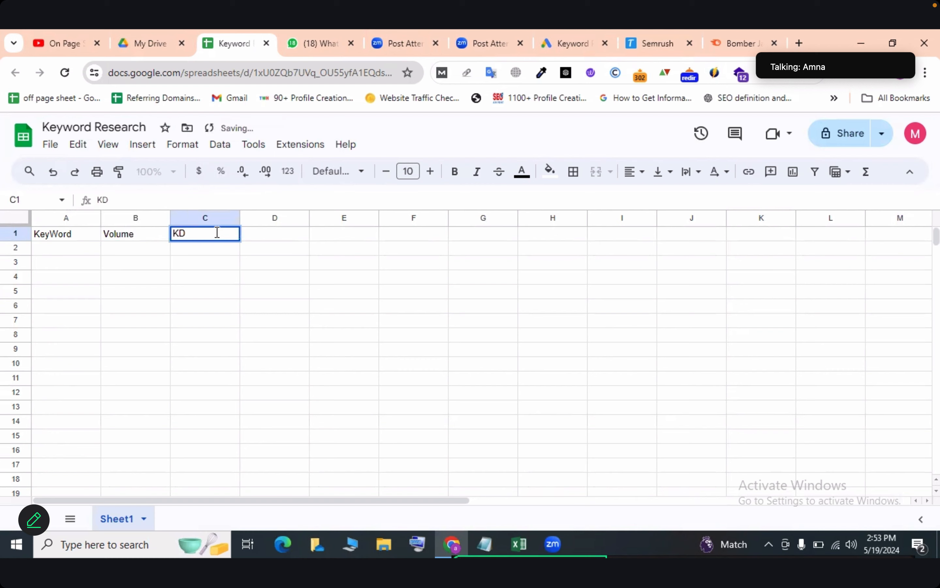
pyautogui.click(285, 235)
pyautogui.write('Intent')
pyautogui.click(287, 350)
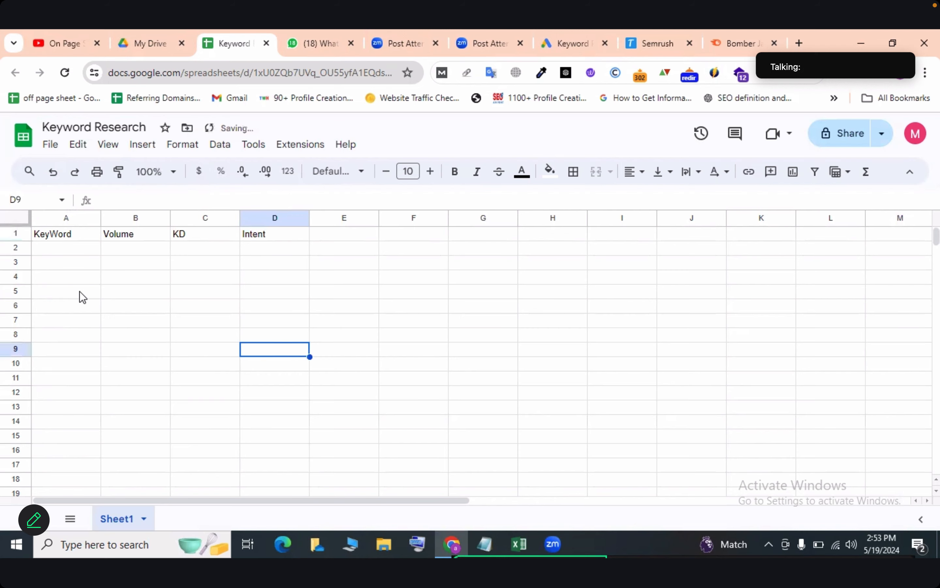
# Fill the whole header row 1 with yellow
pyautogui.click(7, 234)
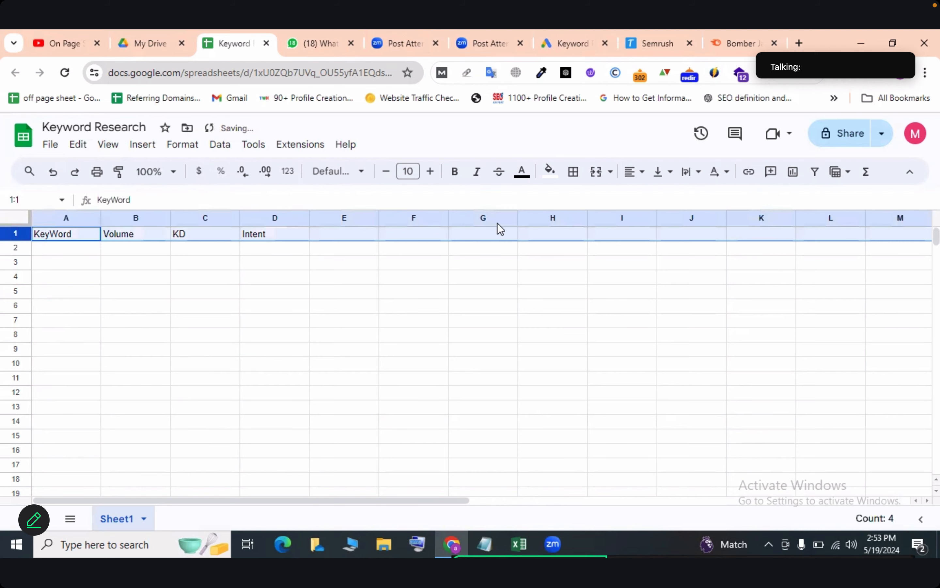
pyautogui.click(129, 306)
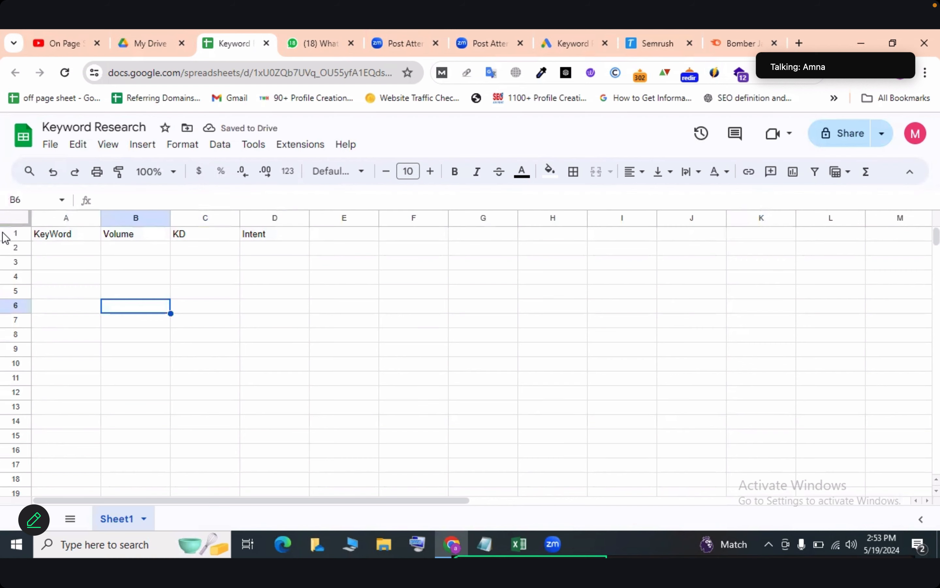
pyautogui.click(7, 234)
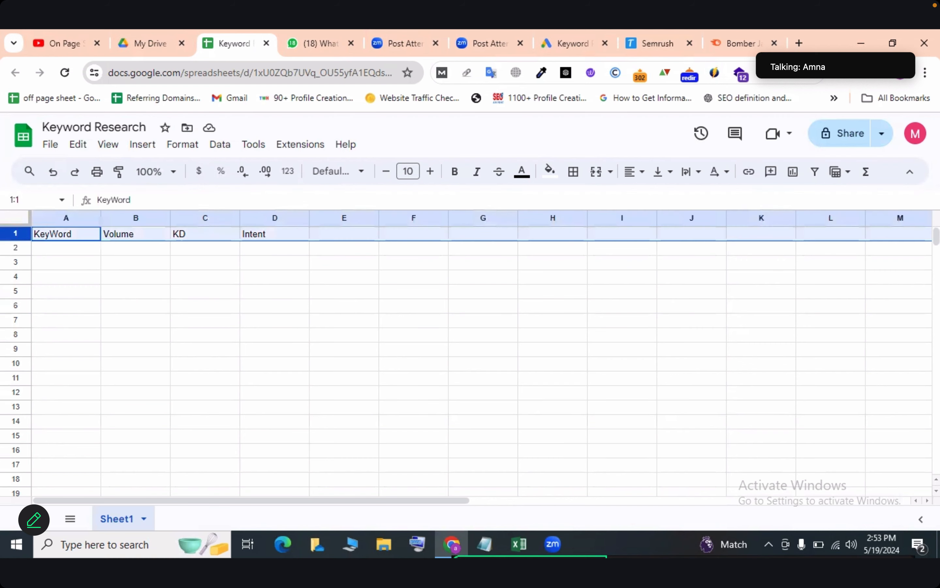
pyautogui.click(553, 175)
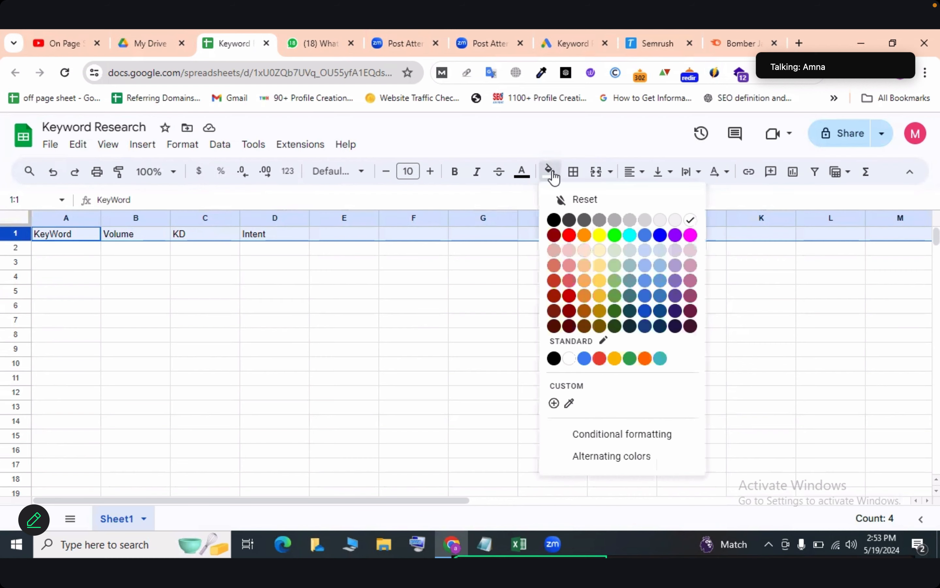
pyautogui.click(599, 235)
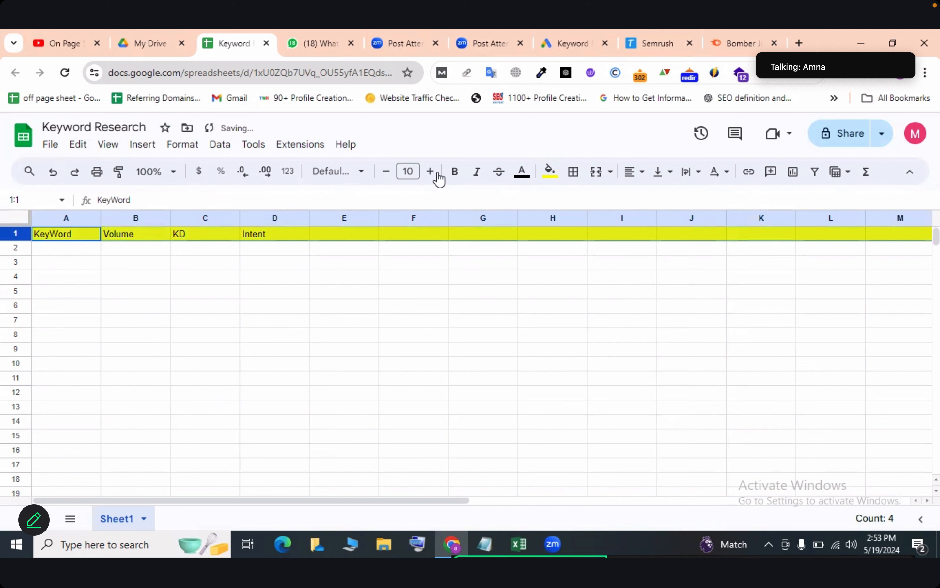
# Increase the header row's font size to 18 and make the header text bold
pyautogui.click(438, 175)
pyautogui.click(438, 175)
pyautogui.click(438, 174)
pyautogui.click(438, 175)
pyautogui.click(438, 175)
pyautogui.click(438, 175)
pyautogui.click(438, 175)
pyautogui.click(438, 174)
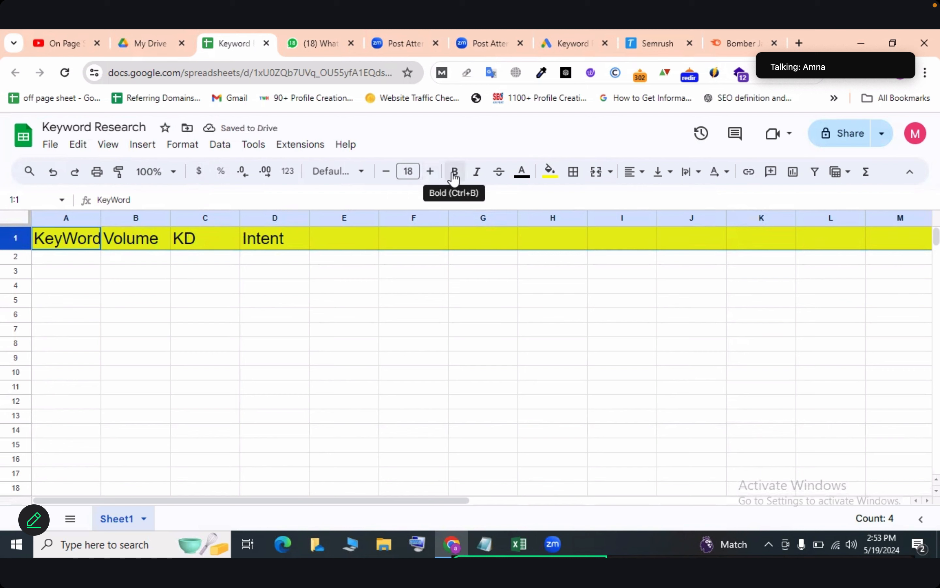
pyautogui.click(454, 177)
pyautogui.click(422, 417)
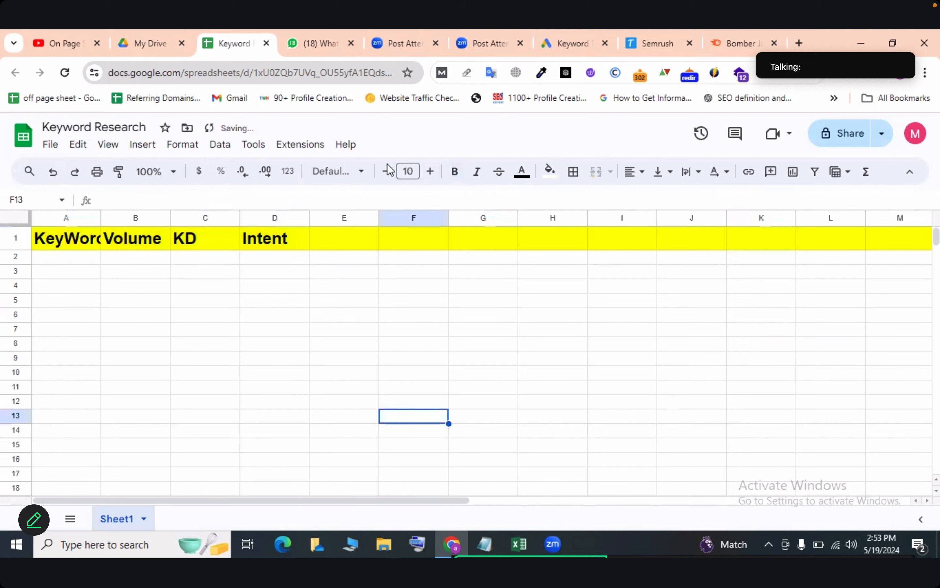
# Reduce the font size of header row 1 to 13
pyautogui.click(15, 238)
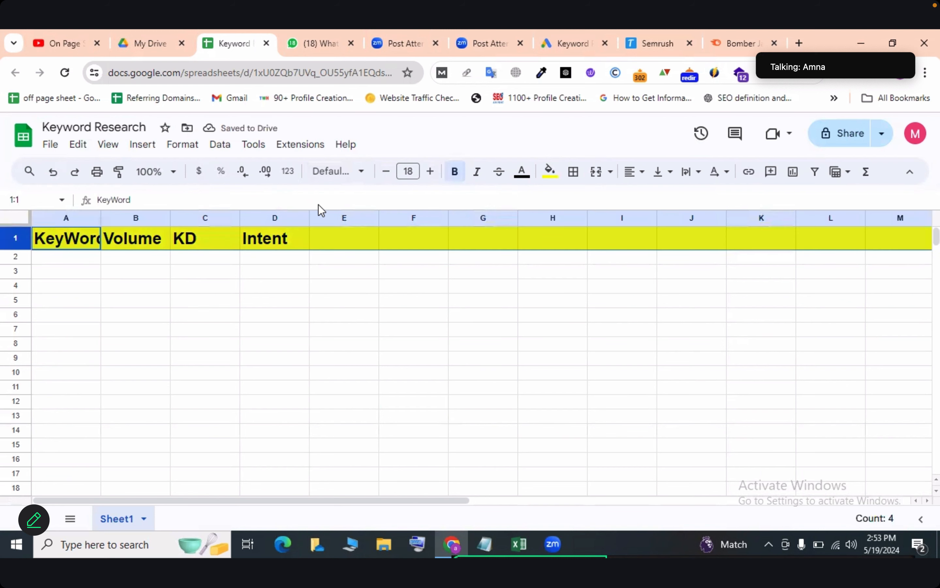
pyautogui.click(387, 172)
pyautogui.click(387, 171)
pyautogui.click(387, 172)
pyautogui.click(386, 172)
pyautogui.click(388, 171)
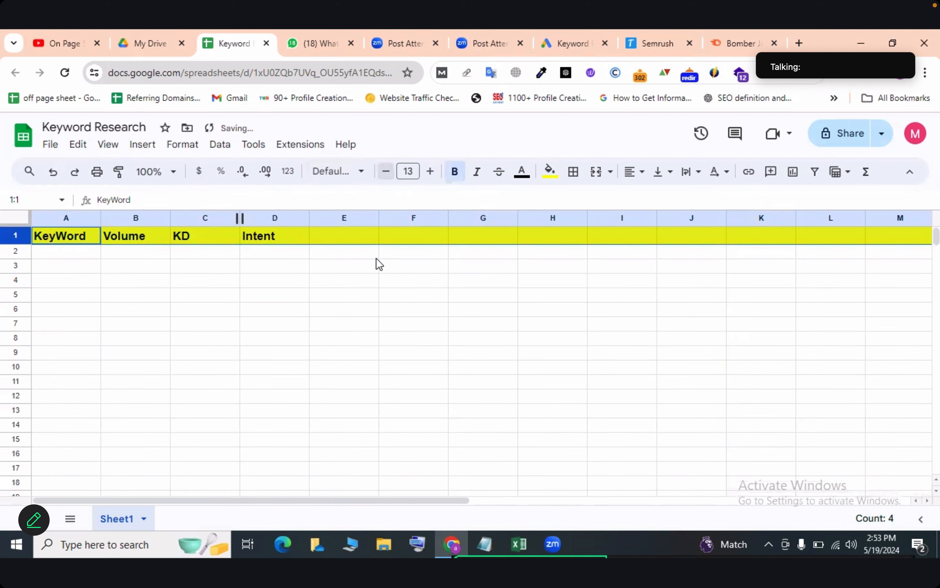
pyautogui.click(372, 312)
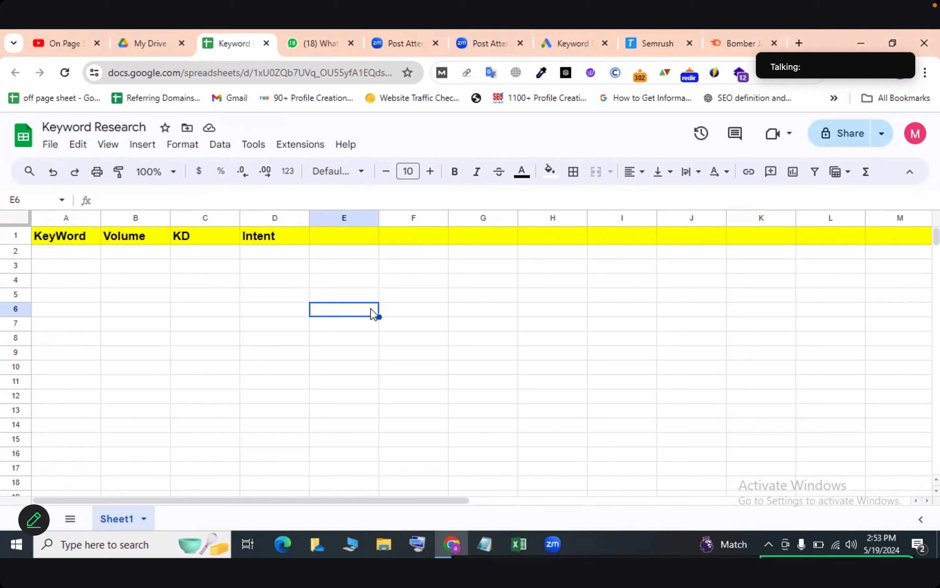
# Enter the keyword Bomber Jacket in cell A2
pyautogui.click(58, 256)
pyautogui.write('Bo')
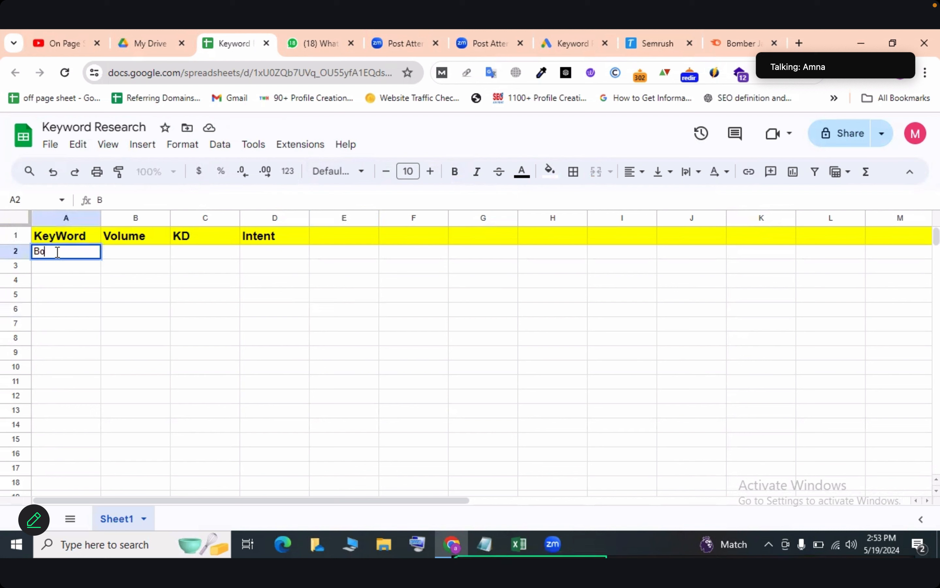
pyautogui.write('mber Jackey')
pyautogui.press('BackSpace')
pyautogui.write('t')
# Fill the whole Bomber Jacket row 2 with bright green
pyautogui.click(16, 251)
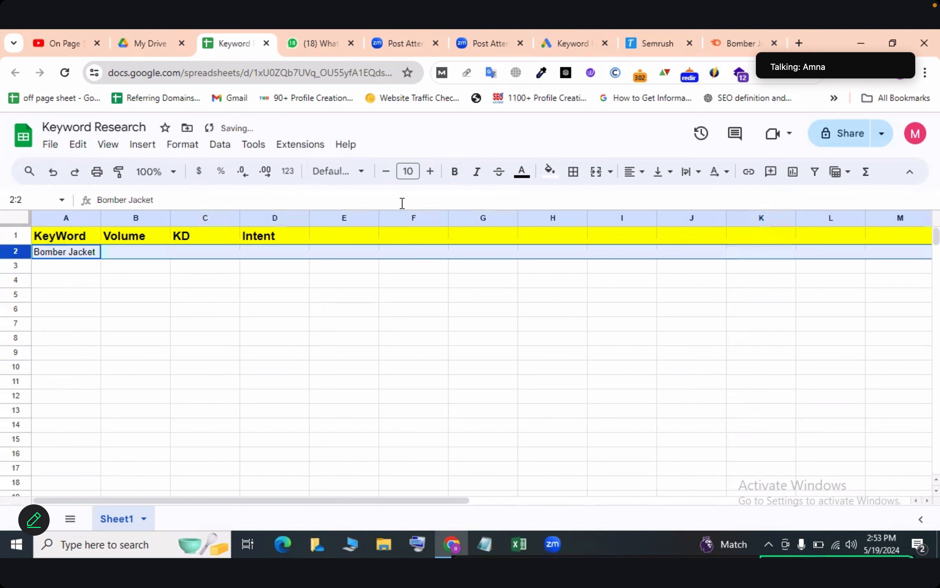
pyautogui.click(552, 177)
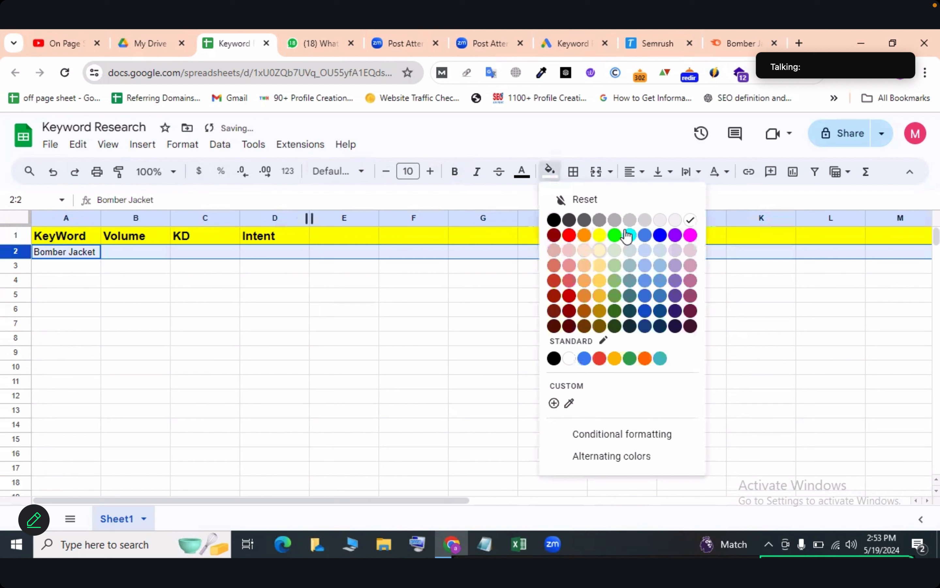
pyautogui.click(612, 236)
pyautogui.click(258, 354)
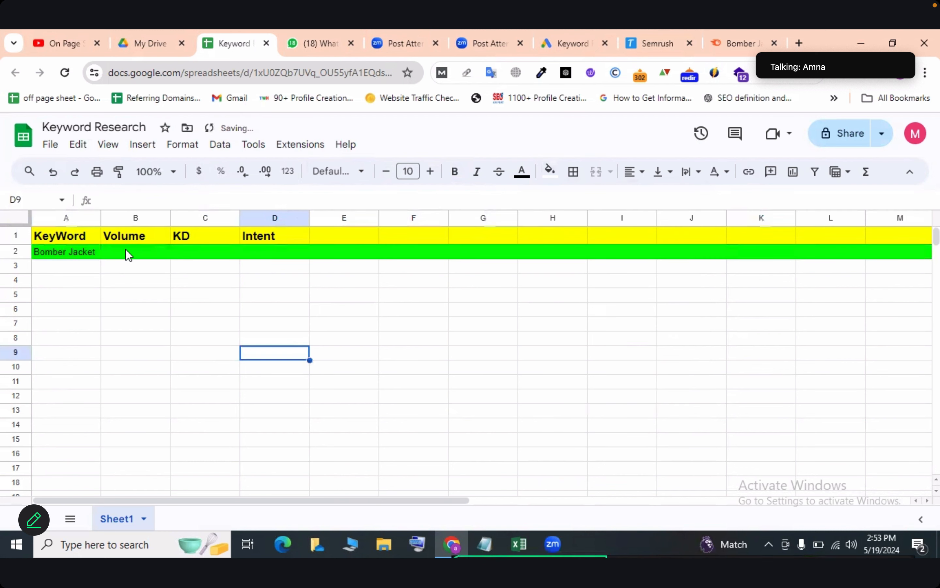
pyautogui.click(125, 250)
pyautogui.press('Tab')
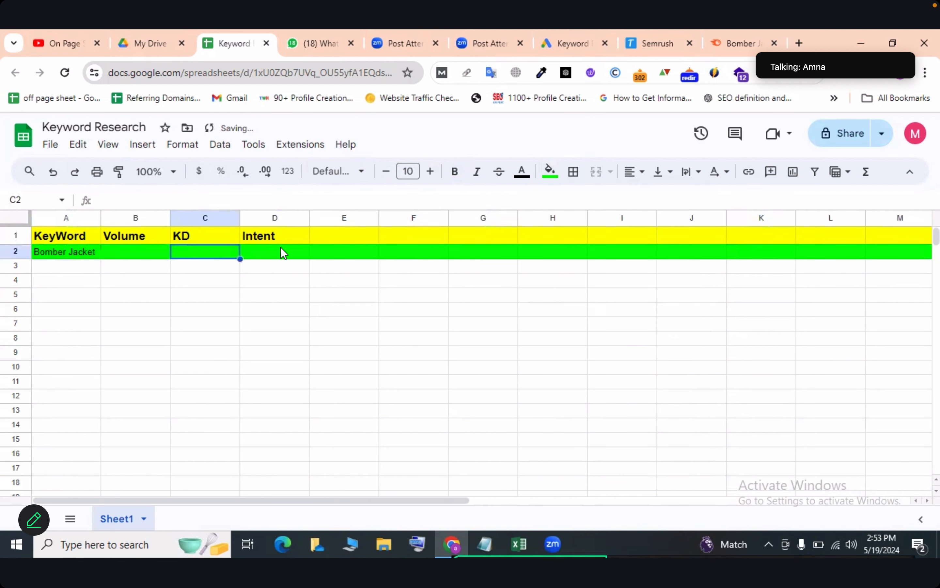
pyautogui.click(283, 253)
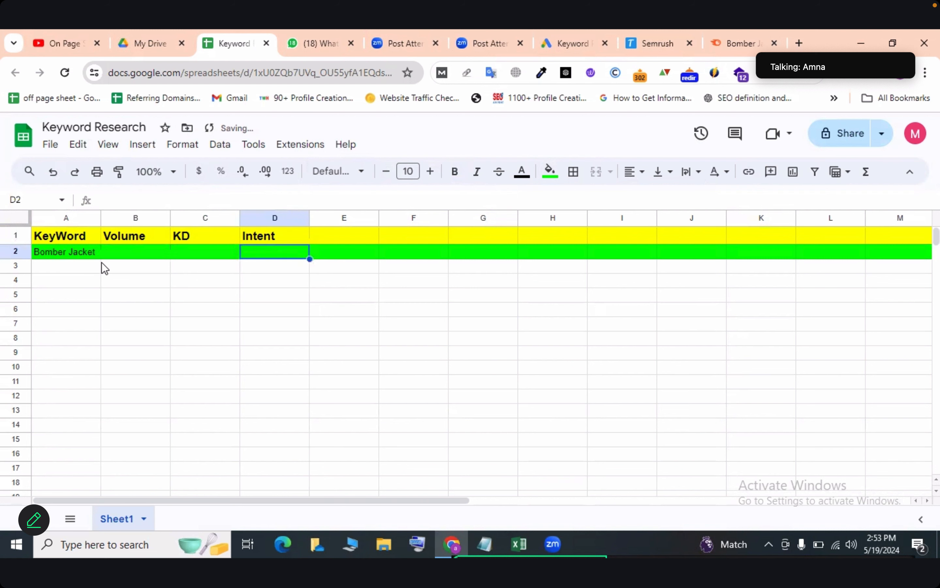
pyautogui.click(55, 268)
pyautogui.press('Down')
pyautogui.press('Down')
pyautogui.press('Down')
pyautogui.press('Down')
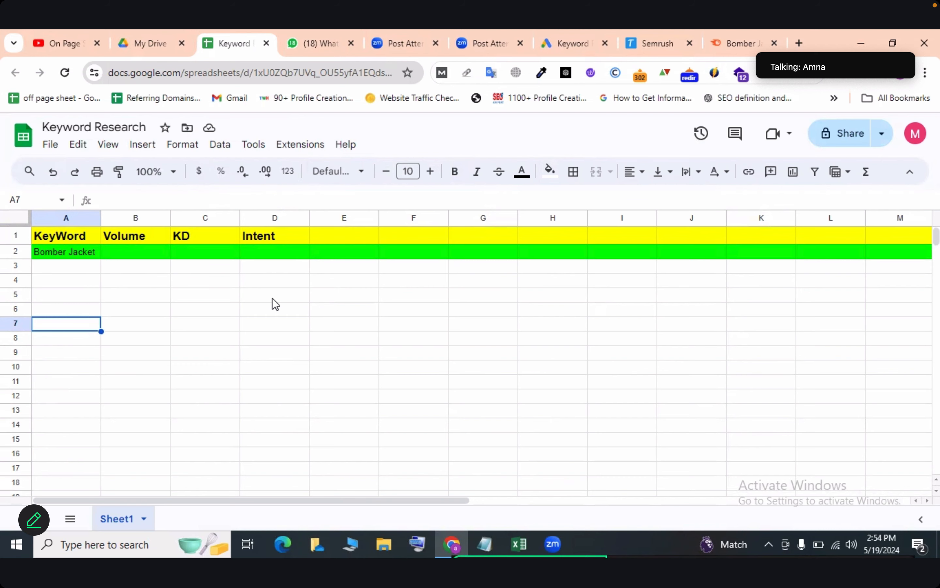
# Switch to the Google Ads Keyword Planner, look over its home page and try to open Discover new keywords
pyautogui.click(586, 31)
pyautogui.scroll(-4, 447, 355)
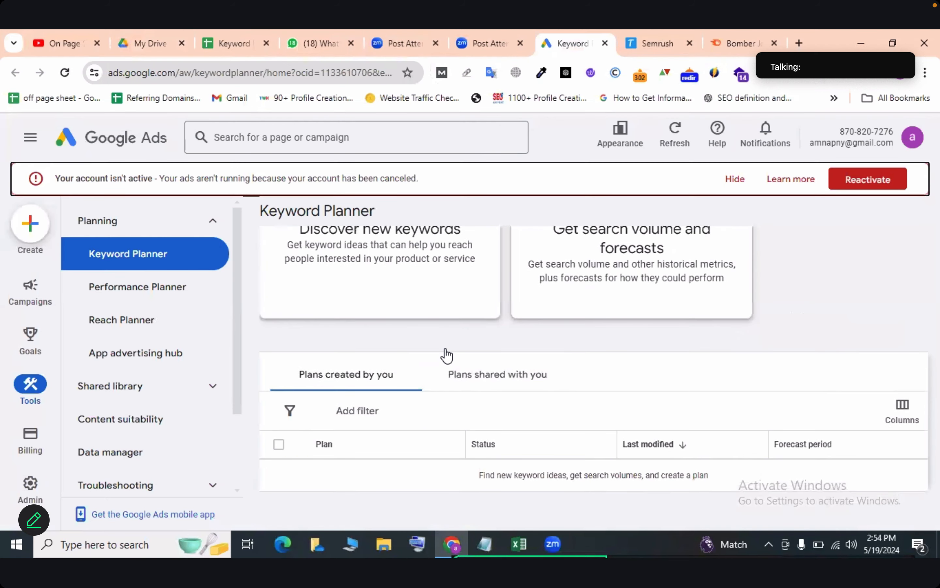
pyautogui.scroll(4, 447, 355)
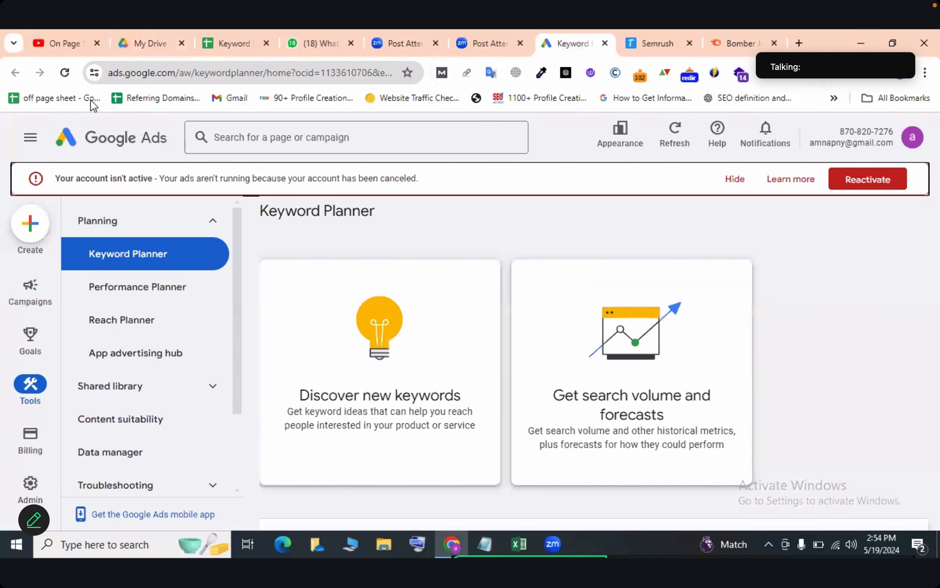
pyautogui.click(380, 314)
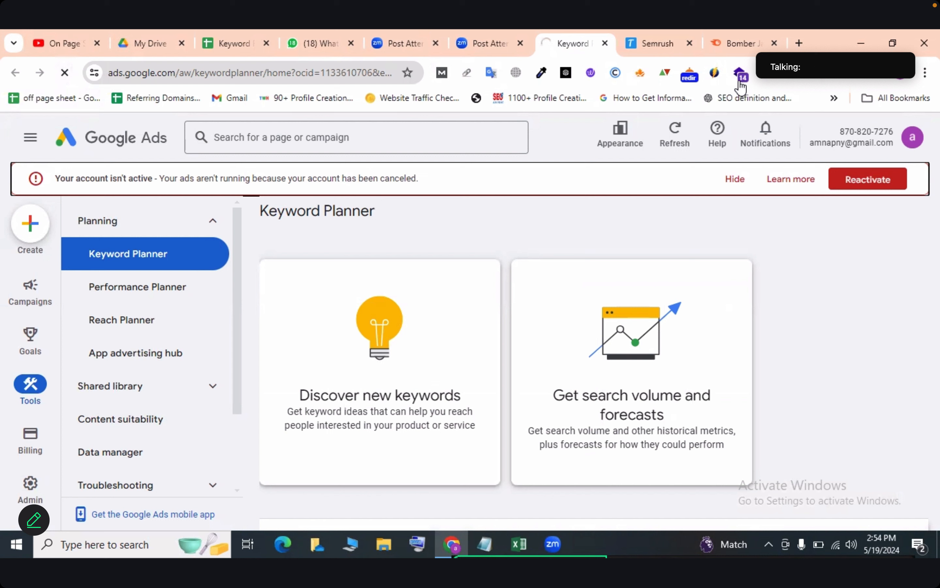
# Search Google for "keywprd planner" in a new browser tab and look through the results
pyautogui.hotkey('ctrl', 't')
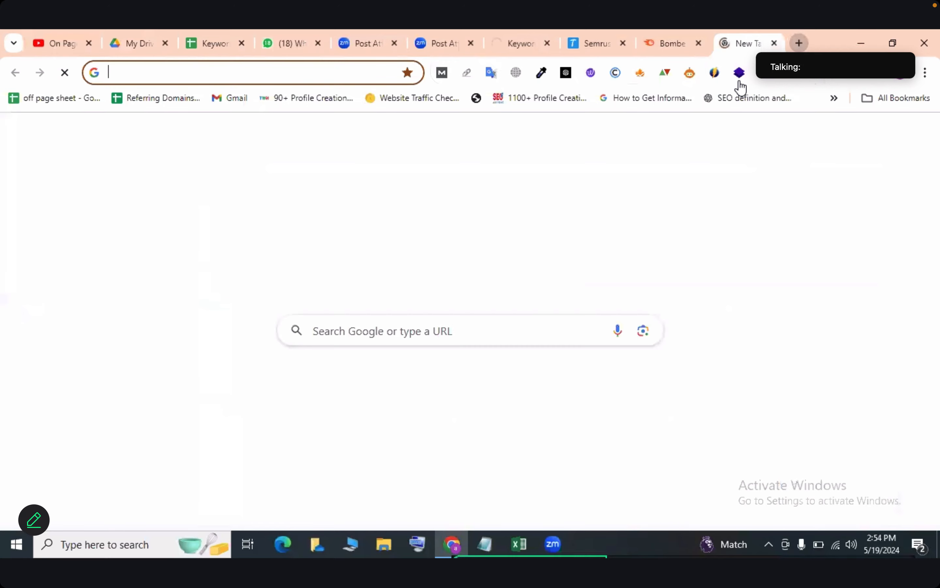
pyautogui.write('k')
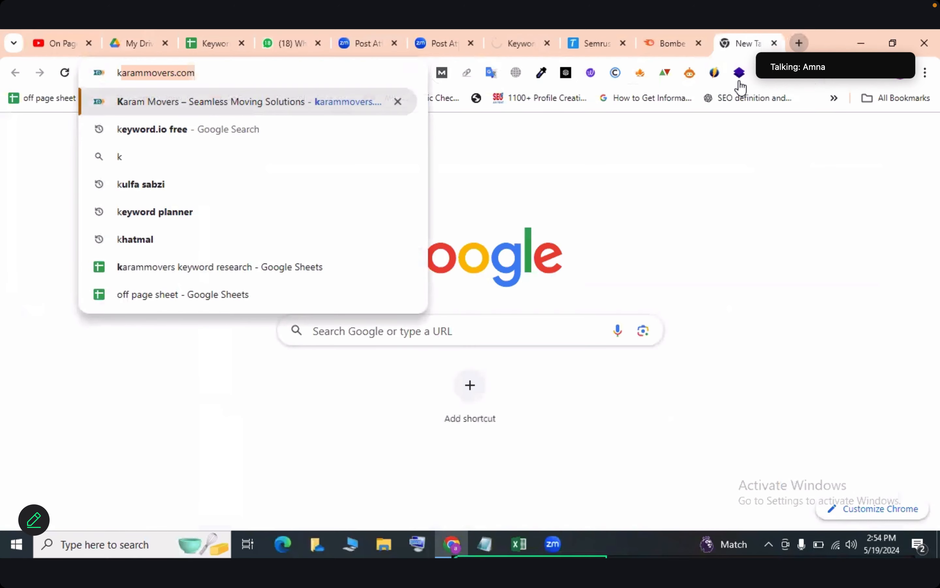
pyautogui.write('eywprd')
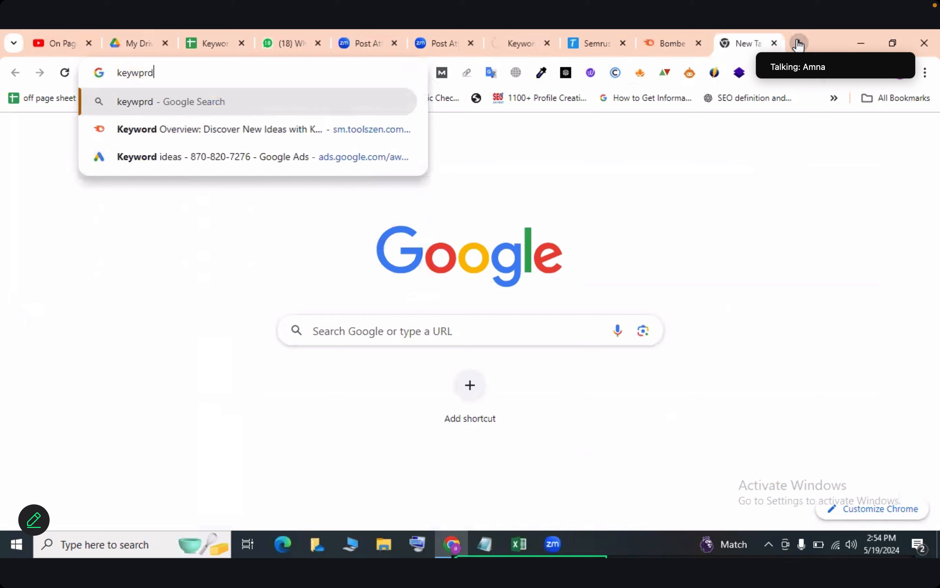
pyautogui.write(' planner')
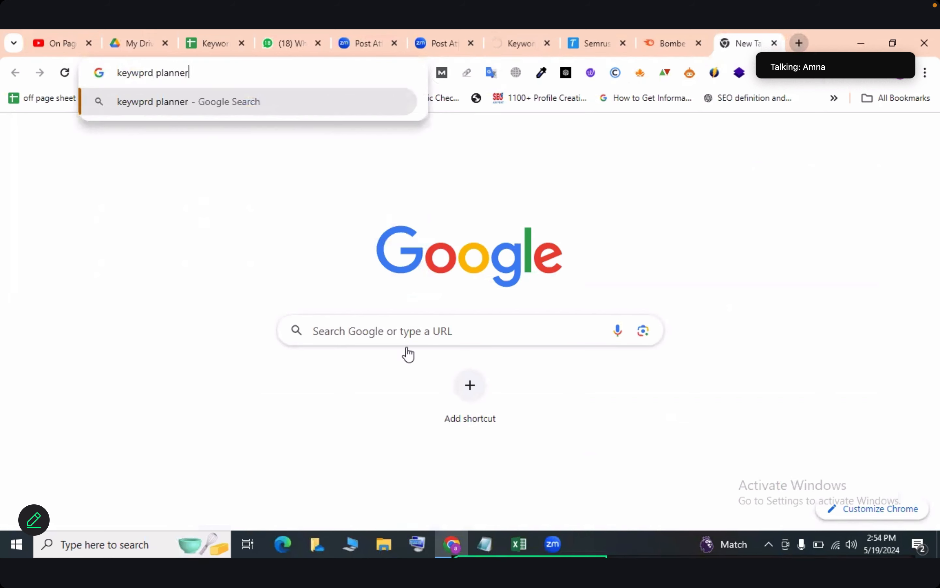
pyautogui.press('Return')
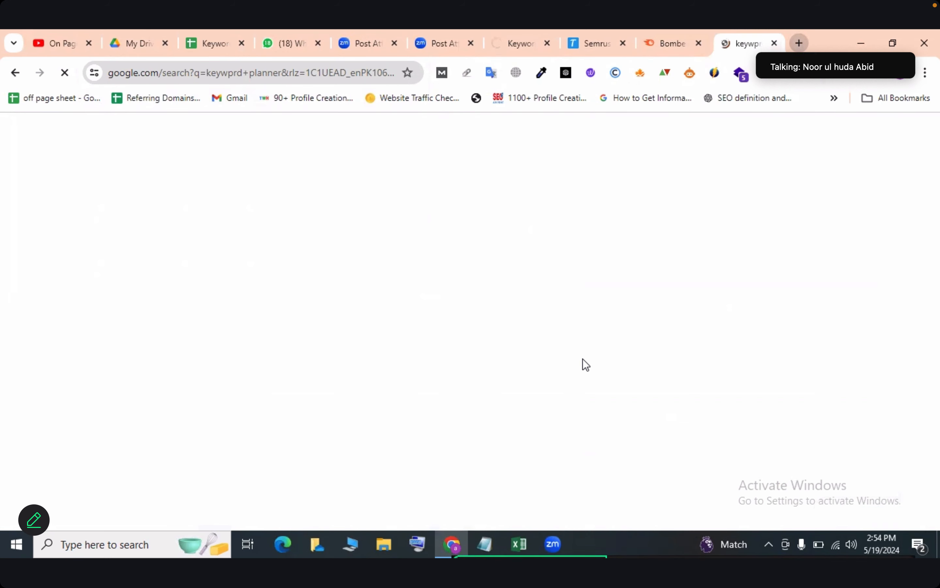
pyautogui.scroll(-15, 585, 364)
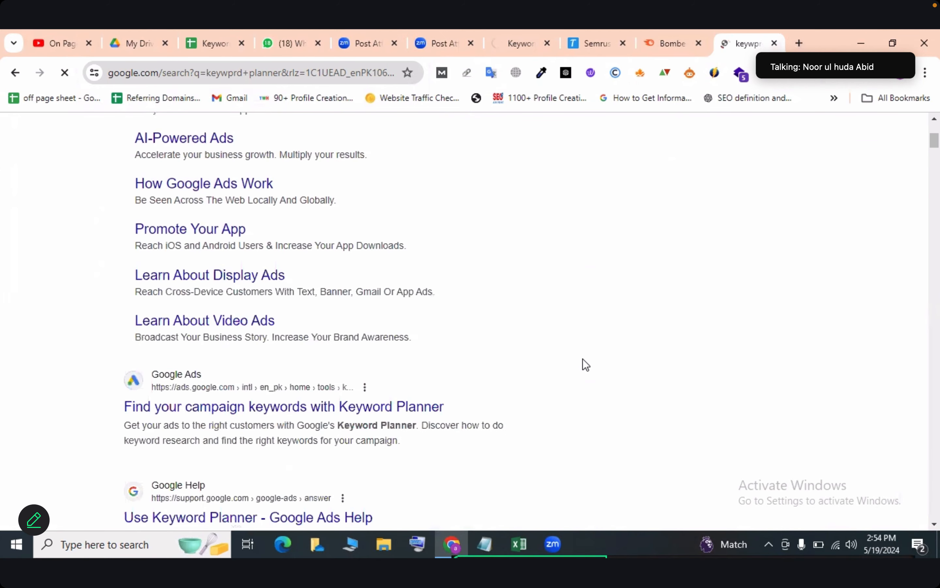
pyautogui.scroll(-5, 585, 363)
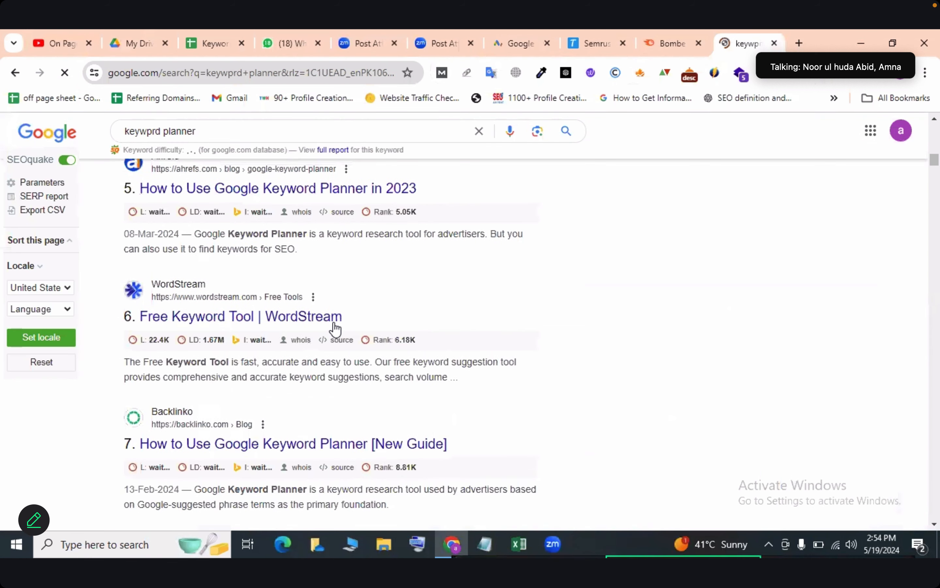
pyautogui.scroll(3, 457, 389)
pyautogui.scroll(-4, 457, 390)
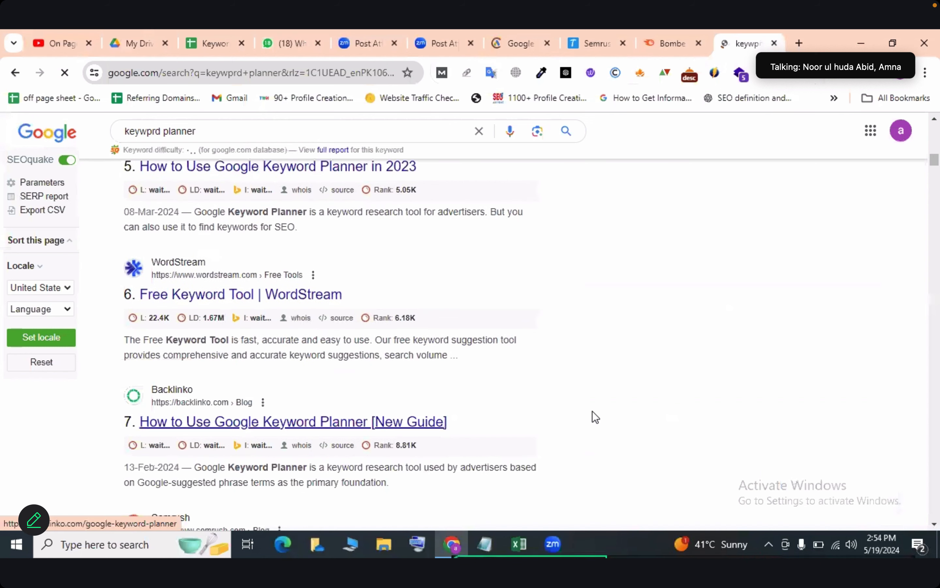
pyautogui.scroll(-8, 595, 416)
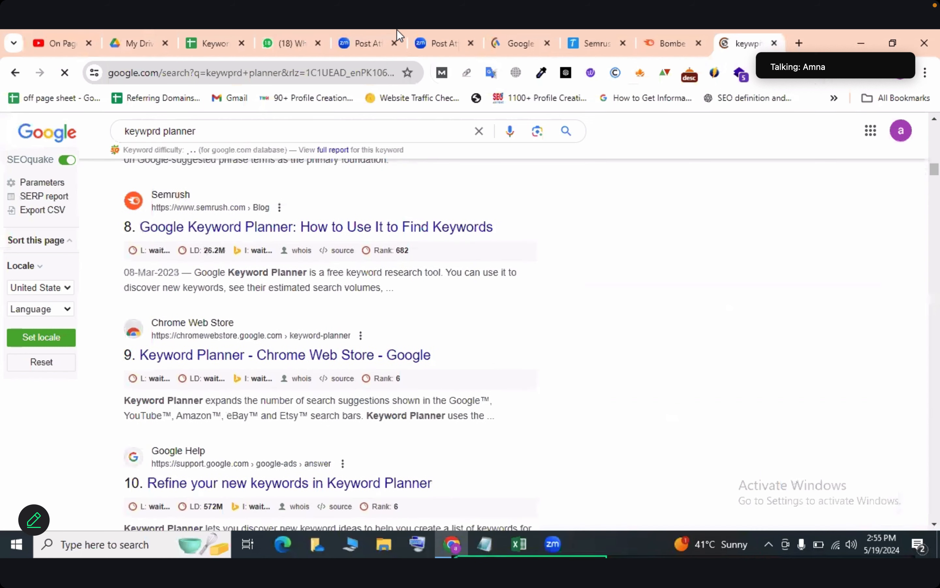
pyautogui.scroll(-4, 314, 442)
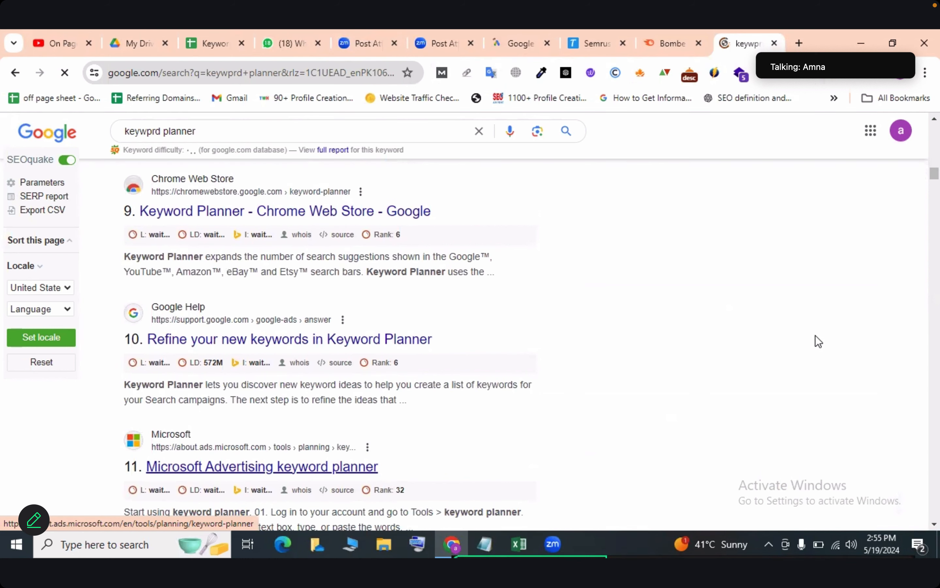
pyautogui.hotkey('ctrl', 't')
pyautogui.write('b')
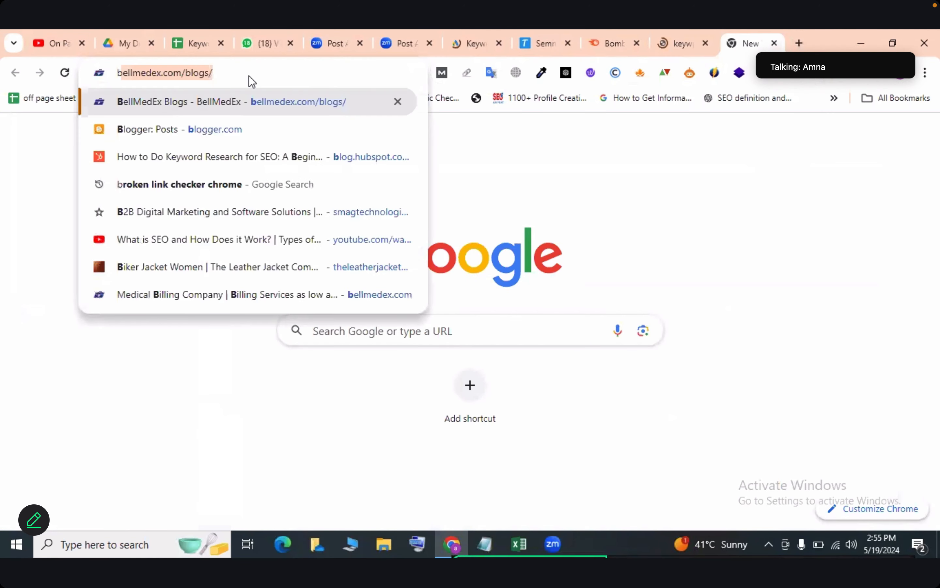
pyautogui.write('omber jacket')
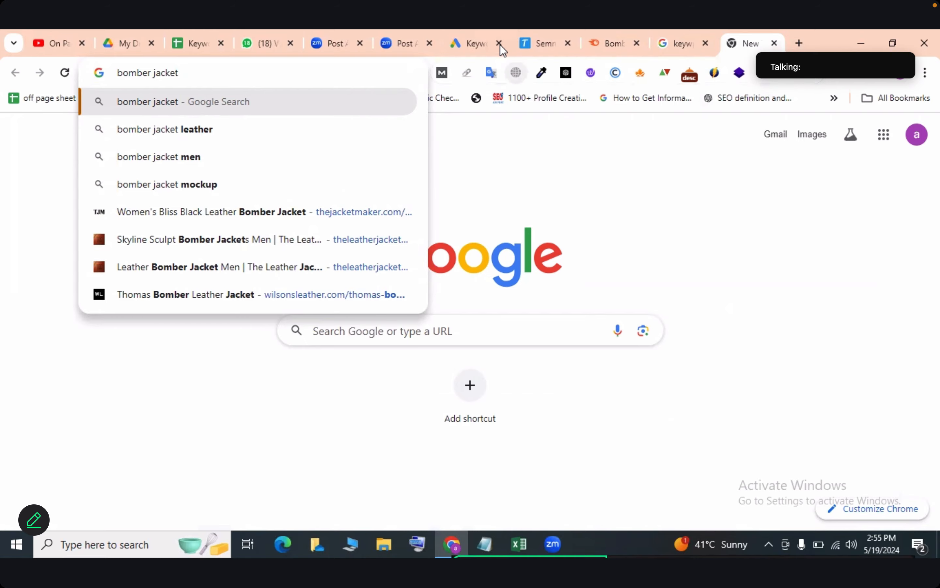
# Return to the Keyword Research spreadsheet and check the keyword notes in Notepad
pyautogui.click(206, 29)
pyautogui.click(201, 29)
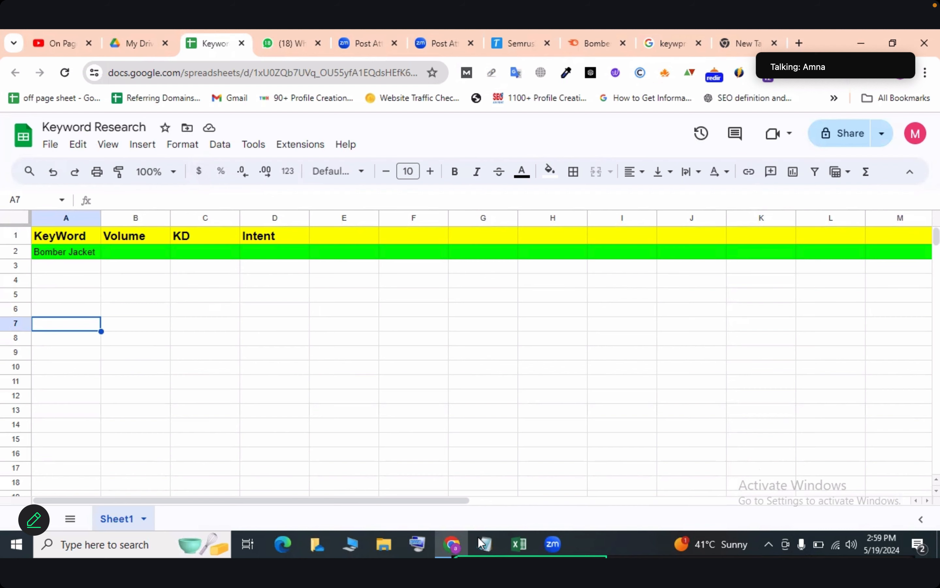
pyautogui.click(485, 545)
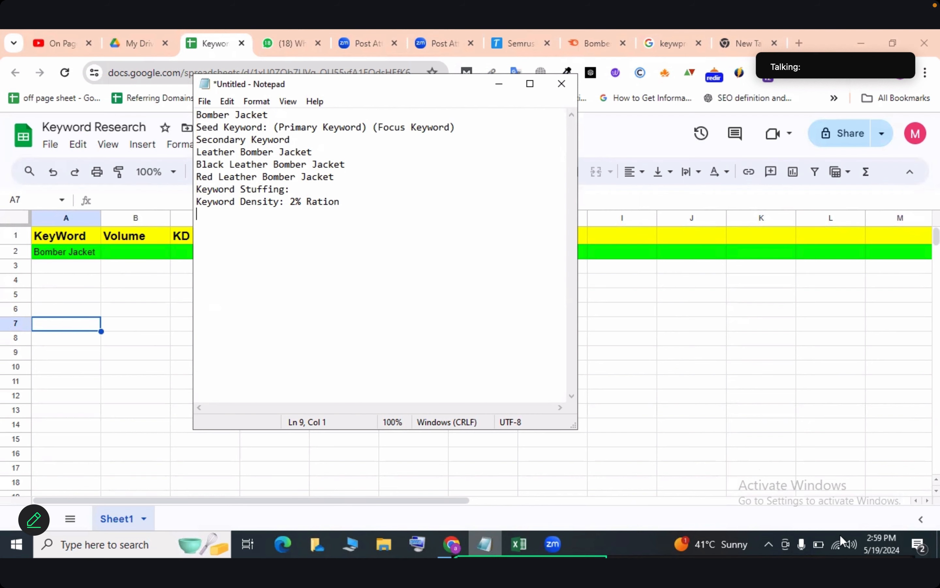
pyautogui.click(643, 366)
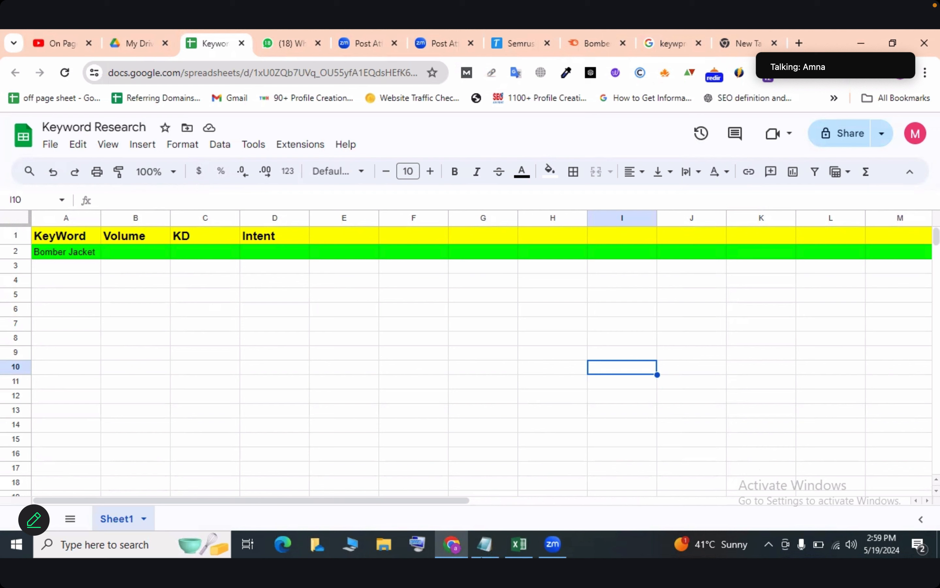
# Switch to the Notepad notes and add the line "Keyword Research:" below the Keyword Density line, separated by a blank line
pyautogui.moveTo(484, 543)
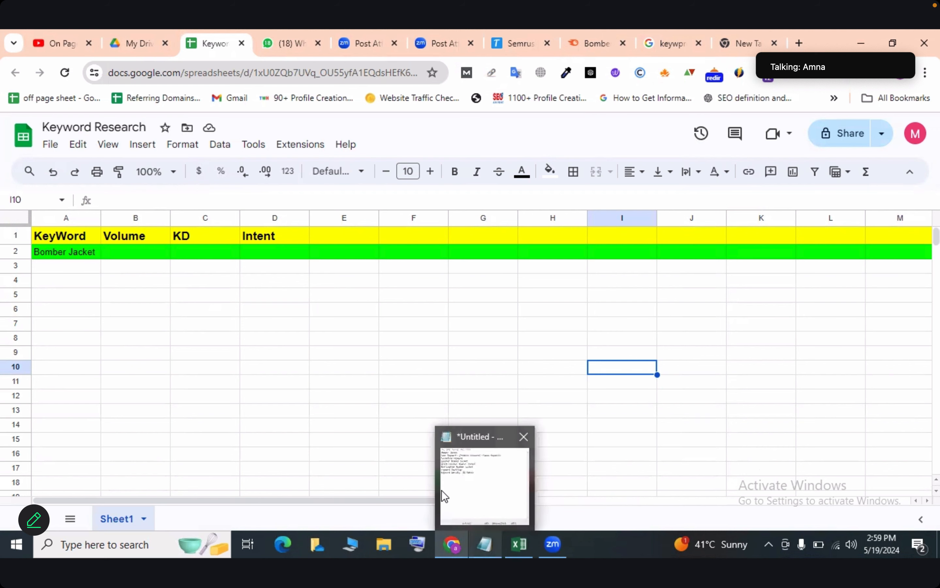
pyautogui.click(442, 492)
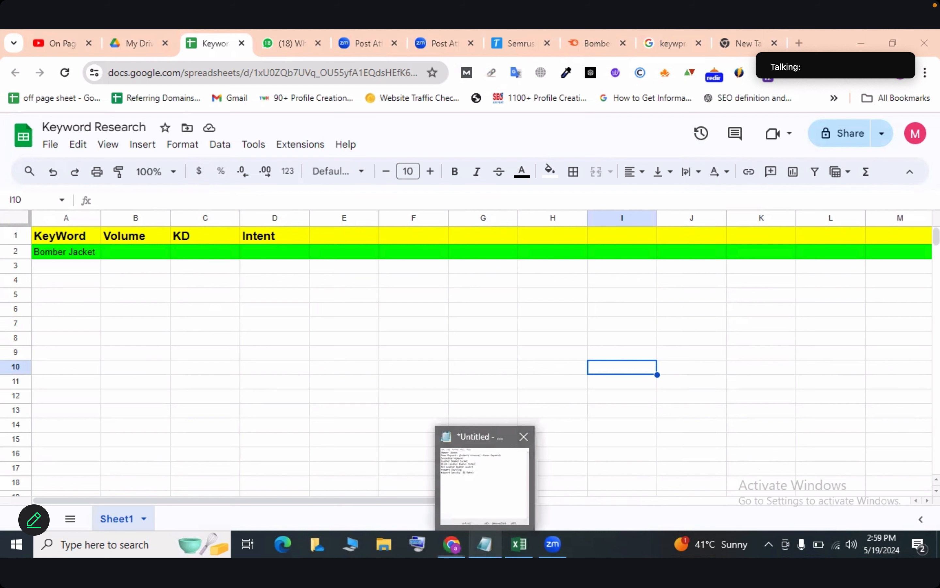
pyautogui.click(484, 488)
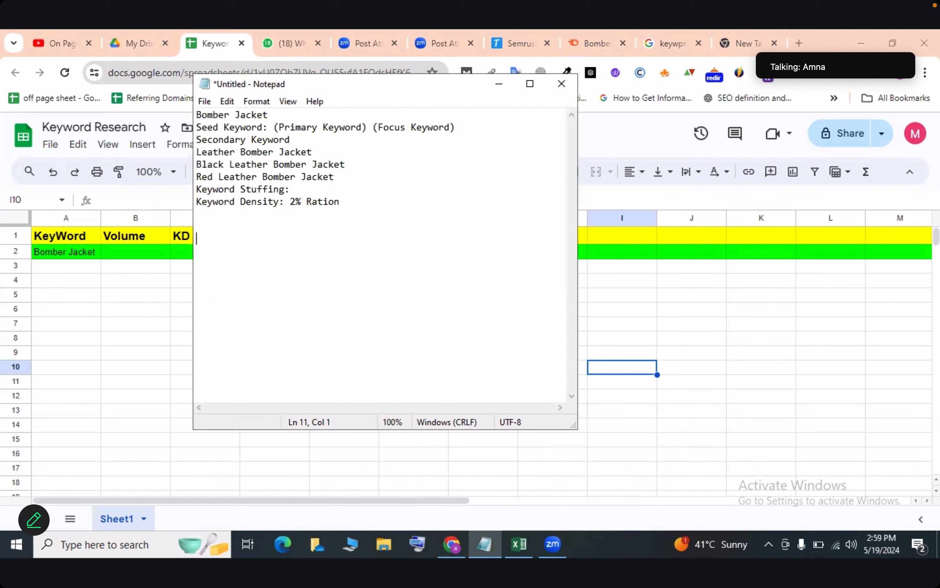
pyautogui.press('BackSpace')
pyautogui.write('Keywor d')
pyautogui.press('BackSpace')
pyautogui.press('BackSpace')
pyautogui.press('BackSpace')
pyautogui.write('rd ')
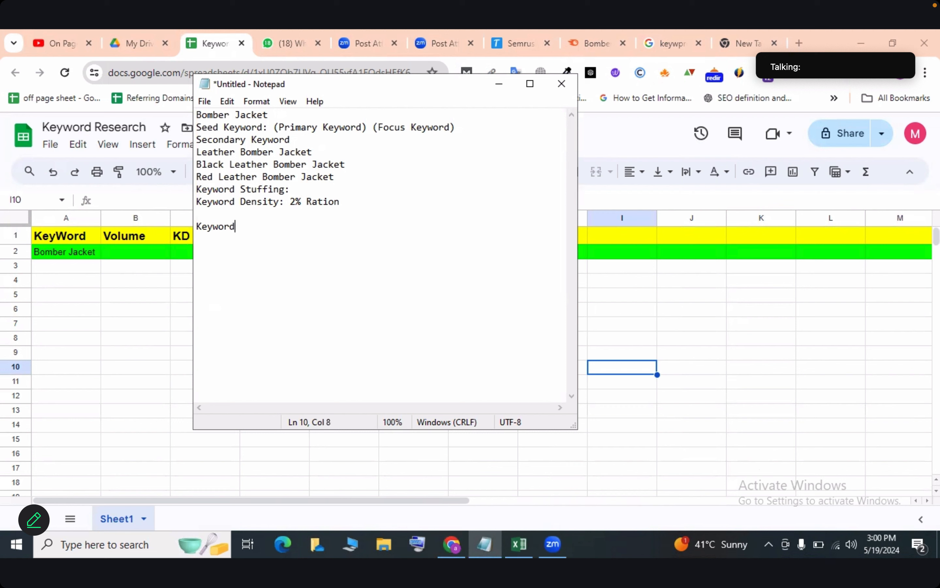
pyautogui.write('Research:')
pyautogui.moveTo(196, 226); pyautogui.dragTo(292, 229)
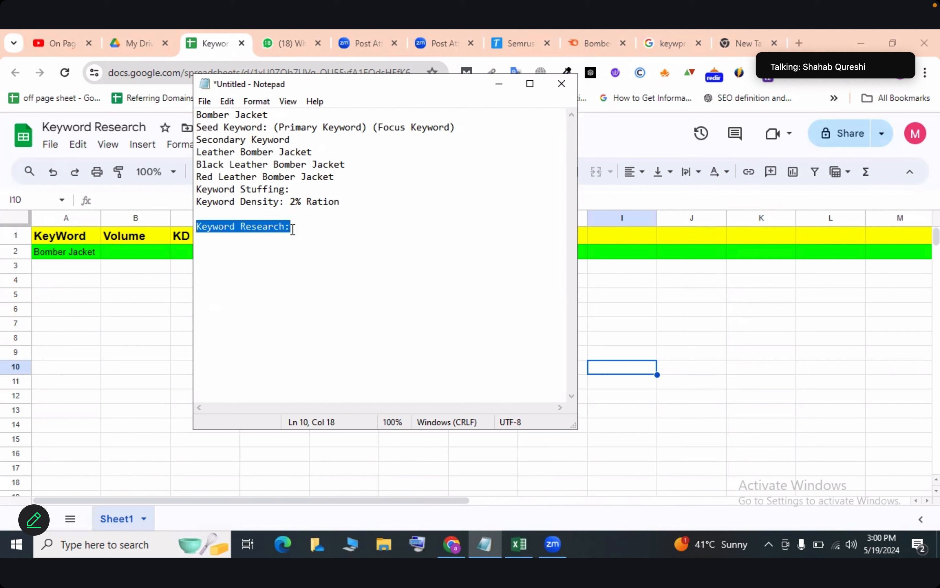
# Add the line "Biker Jacket" below the Keyword Research heading in the notes and start a new line
pyautogui.click(292, 229)
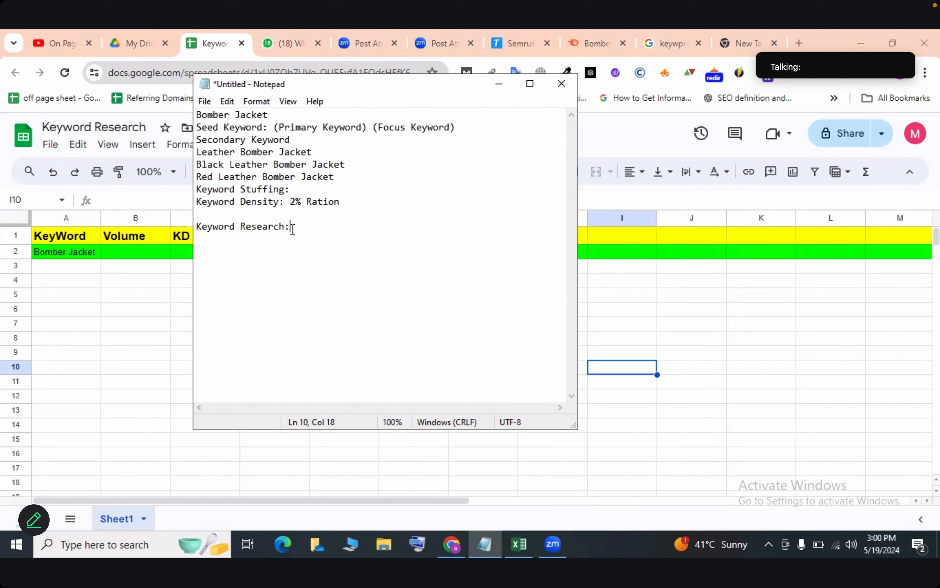
pyautogui.press('Return')
pyautogui.write('Biket')
pyautogui.press('BackSpace')
pyautogui.press('BackSpace')
pyautogui.press('BackSpace')
pyautogui.write('er Jacket')
pyautogui.press('Return')
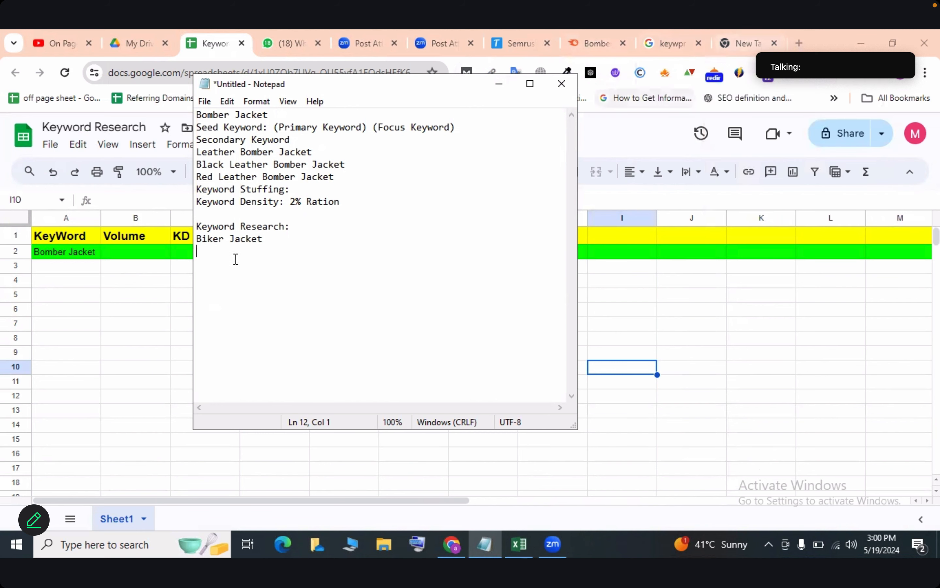
# Switch to the browser's empty new tab and open the theleatherjacketcompany.com website
pyautogui.click(729, 31)
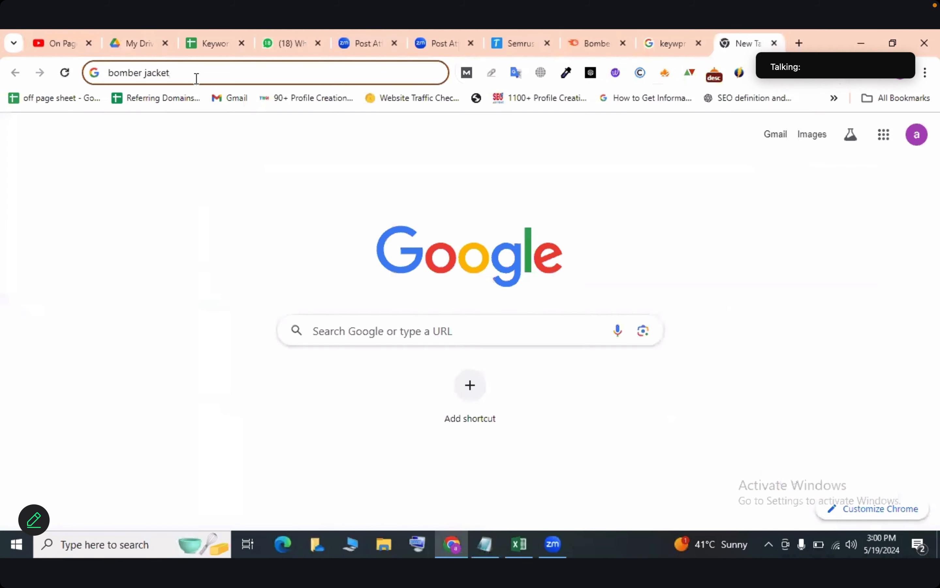
pyautogui.press('BackSpace')
pyautogui.press('BackSpace')
pyautogui.press('BackSpace')
pyautogui.press('BackSpace')
pyautogui.press('BackSpace')
pyautogui.press('BackSpace')
pyautogui.press('BackSpace')
pyautogui.press('BackSpace')
pyautogui.press('BackSpace')
pyautogui.press('BackSpace')
pyautogui.press('BackSpace')
pyautogui.press('BackSpace')
pyautogui.press('BackSpace')
pyautogui.write('the')
pyautogui.press('Return')
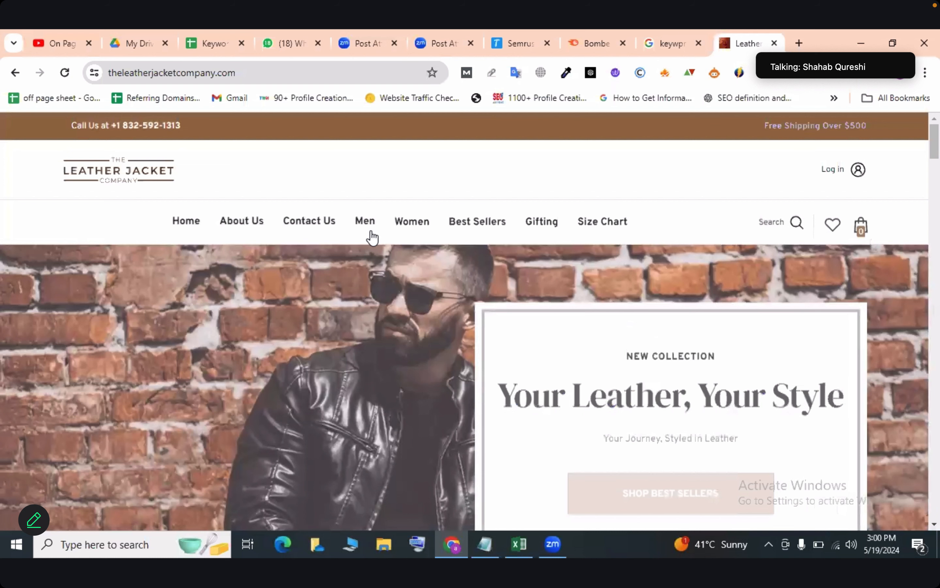
# Return to the Notepad notes and add the line "Leather Blazer" below Biker Jacket
pyautogui.moveTo(369, 235)
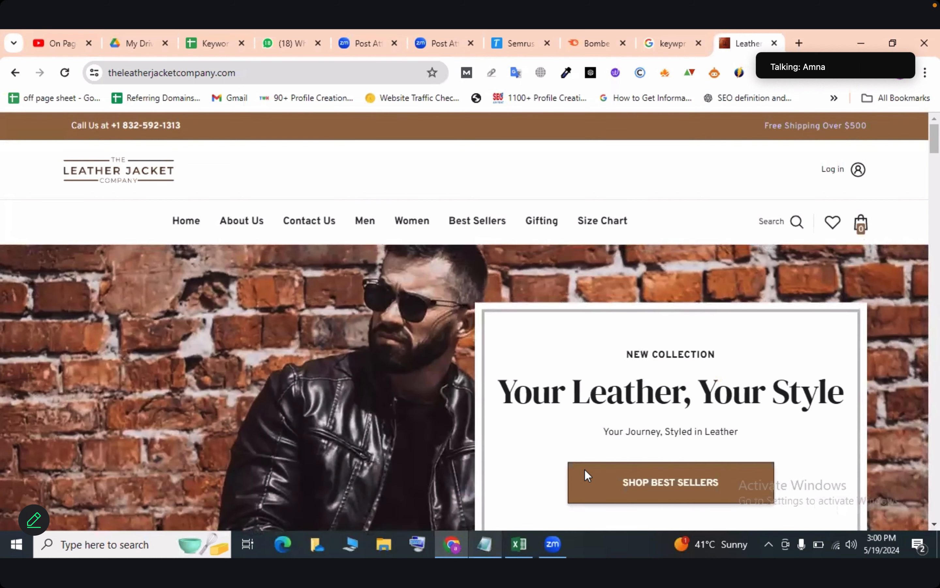
pyautogui.click(484, 544)
pyautogui.write('Leather Blazer')
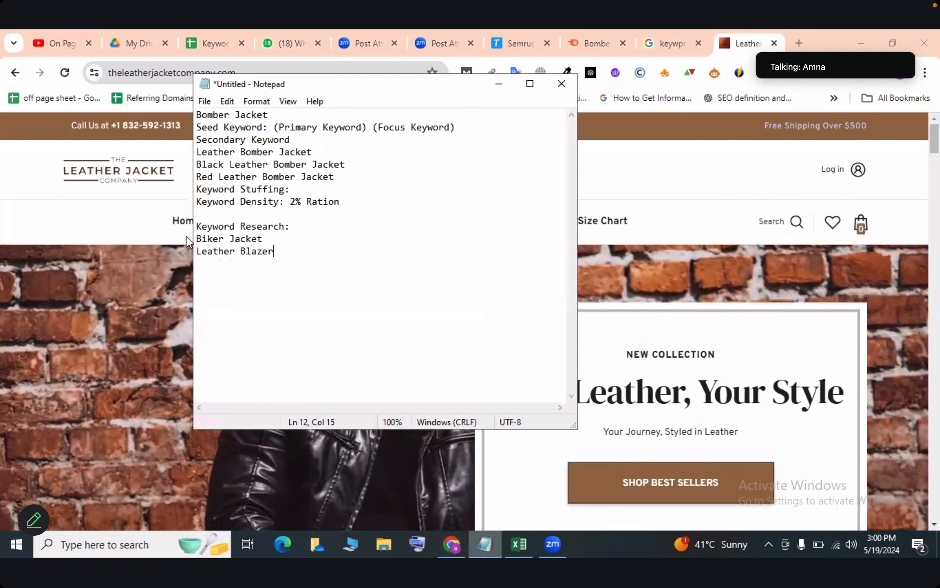
pyautogui.press('Return')
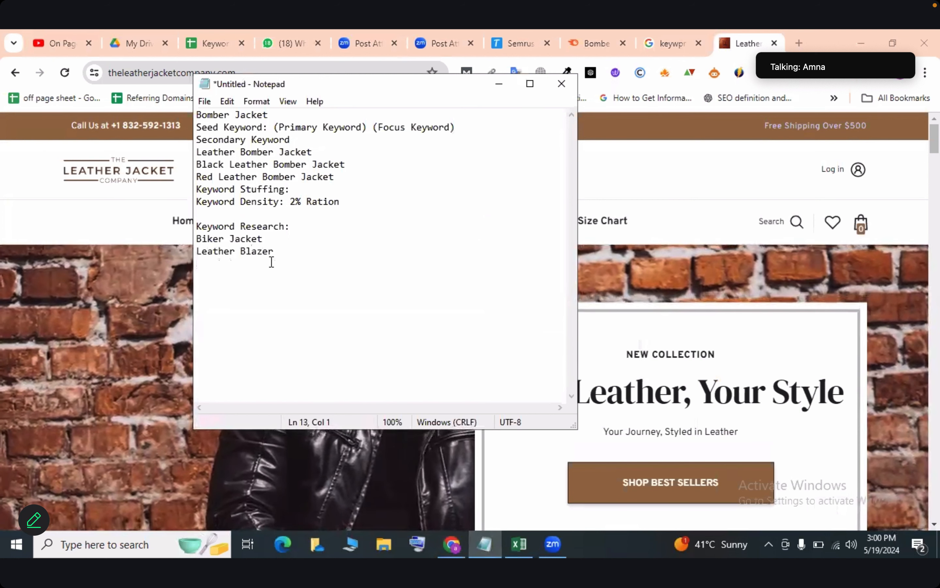
# Check the Women categories on the leather jacket website and add "Leather Vest" below Leather Blazer in the Notepad notes
pyautogui.click(187, 222)
pyautogui.moveTo(412, 220)
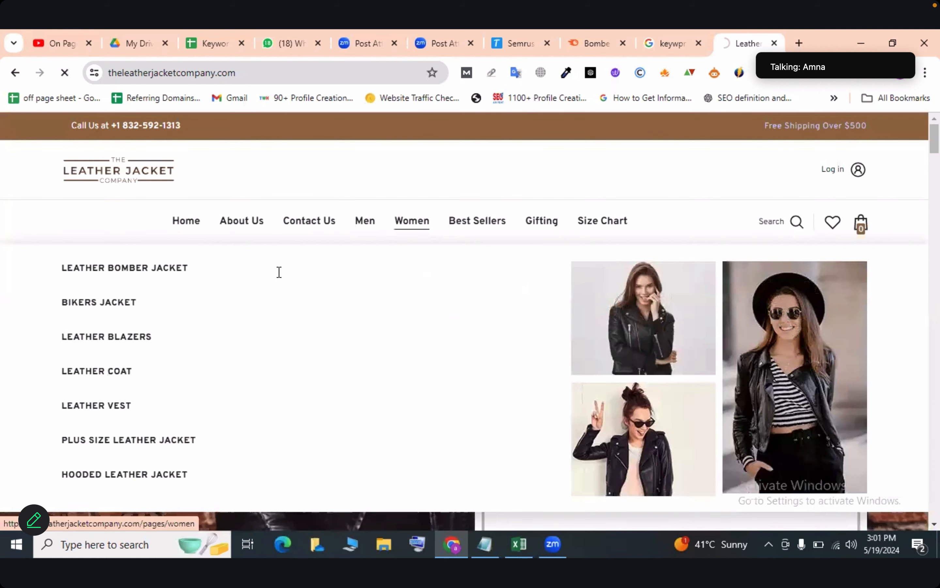
pyautogui.hotkey('alt', 'Tab')
pyautogui.write('t')
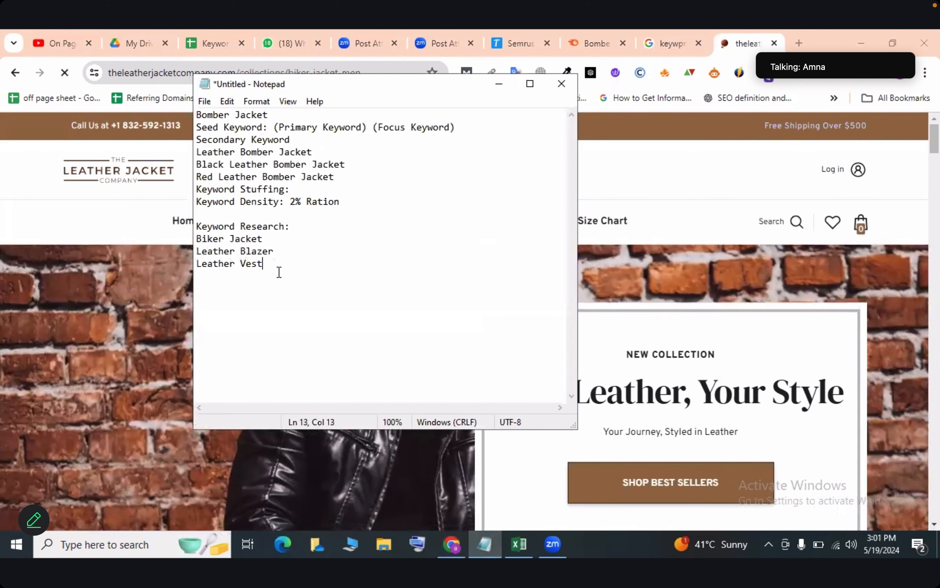
# Highlight the Biker Jacket, Leather Blazer and Leather Vest lines to review them, and put Notepad away to see the website
pyautogui.hotkey('shift', 'Left')
pyautogui.hotkey('shift', 'Left')
pyautogui.hotkey('shift', 'Left')
pyautogui.hotkey('shift', 'Left')
pyautogui.hotkey('shift', 'Left')
pyautogui.hotkey('shift', 'Left')
pyautogui.hotkey('shift', 'Left')
pyautogui.hotkey('shift', 'Left')
pyautogui.hotkey('shift', 'Left')
pyautogui.hotkey('shift', 'Left')
pyautogui.hotkey('shift', 'Left')
pyautogui.hotkey('shift', 'Left')
pyautogui.hotkey('shift', 'Left')
pyautogui.hotkey('shift', 'Left')
pyautogui.hotkey('shift', 'Left')
pyautogui.hotkey('shift', 'Left')
pyautogui.click(278, 272)
pyautogui.hotkey('shift', 'Up')
pyautogui.hotkey('shift', 'Up')
pyautogui.hotkey('shift', 'Home')
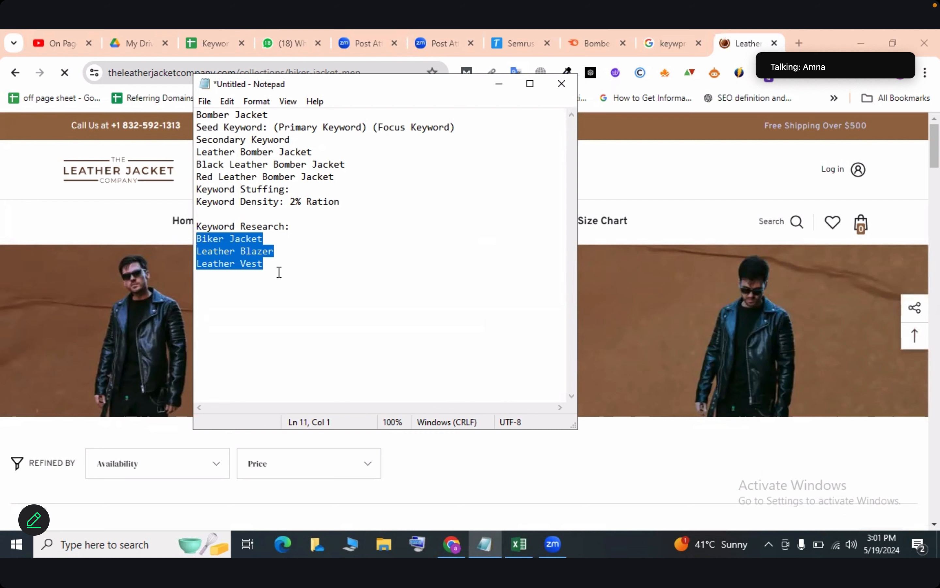
pyautogui.click(278, 272)
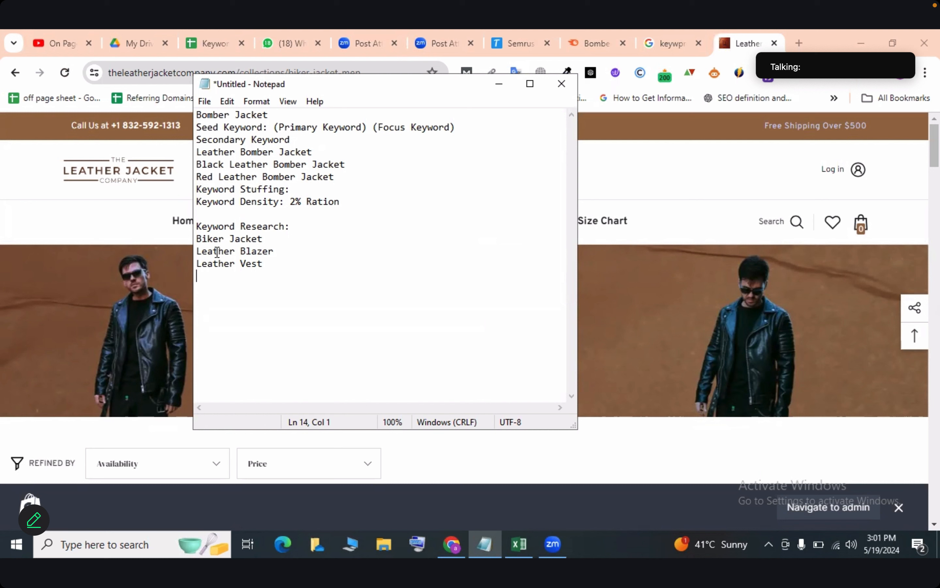
pyautogui.keyDown('shift'); pyautogui.click(195, 230); pyautogui.keyUp('shift')
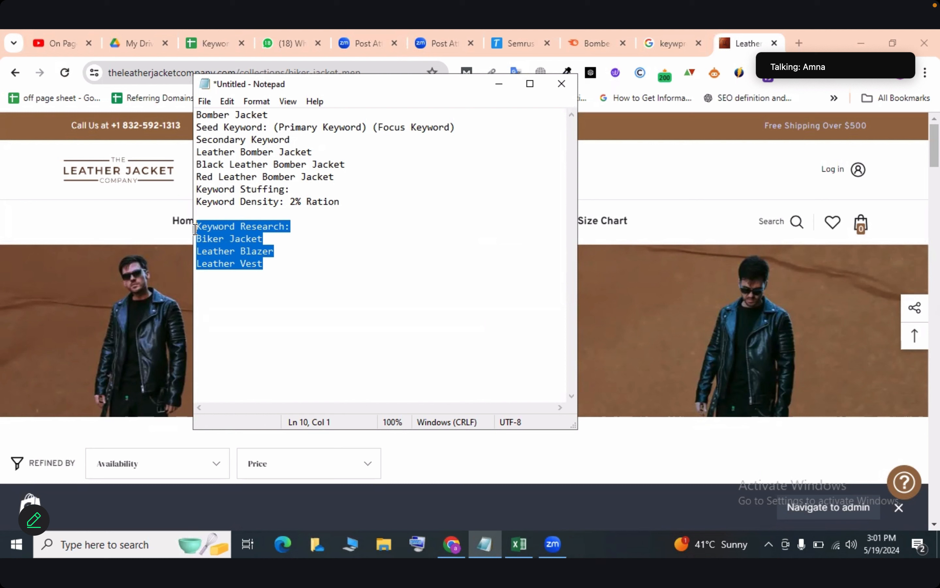
pyautogui.click(263, 274)
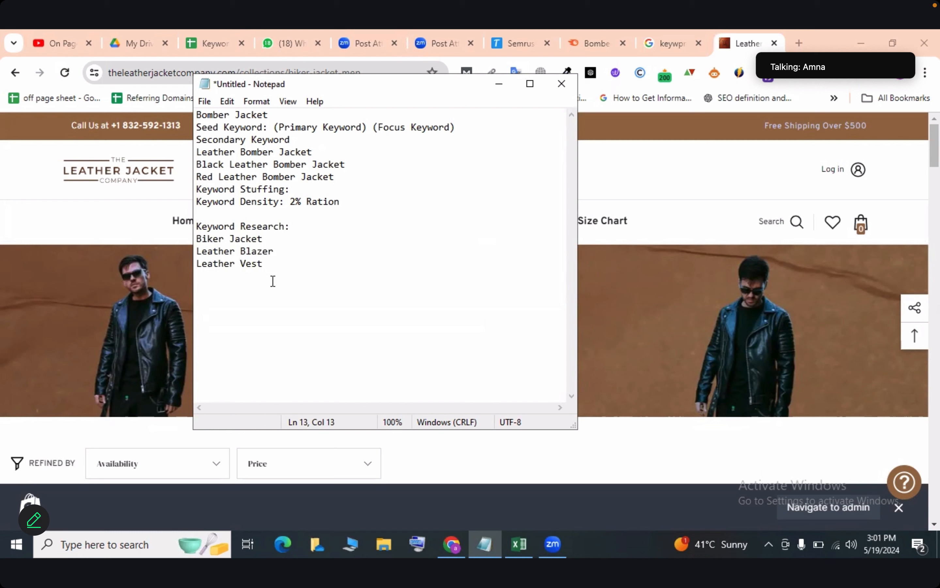
pyautogui.moveTo(263, 267); pyautogui.dragTo(196, 241)
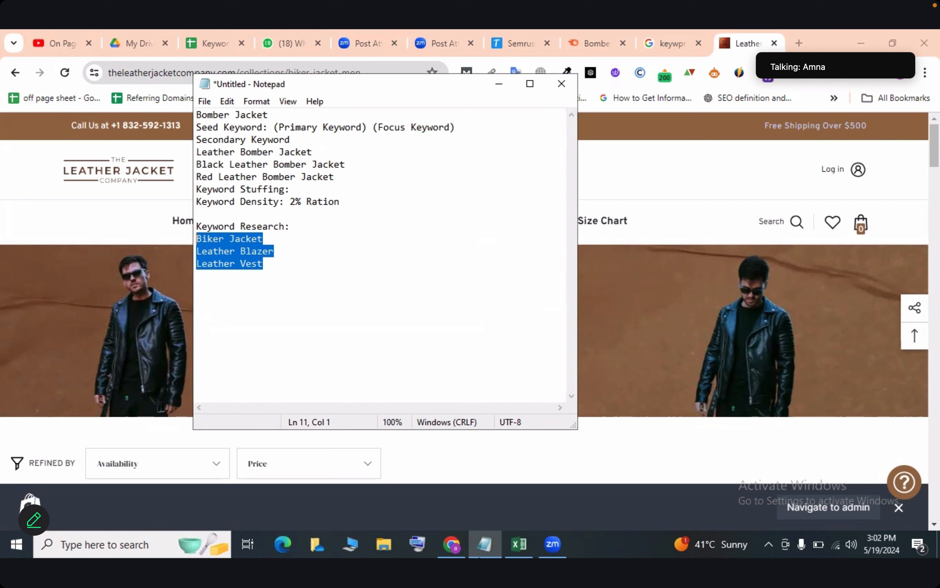
pyautogui.click(485, 545)
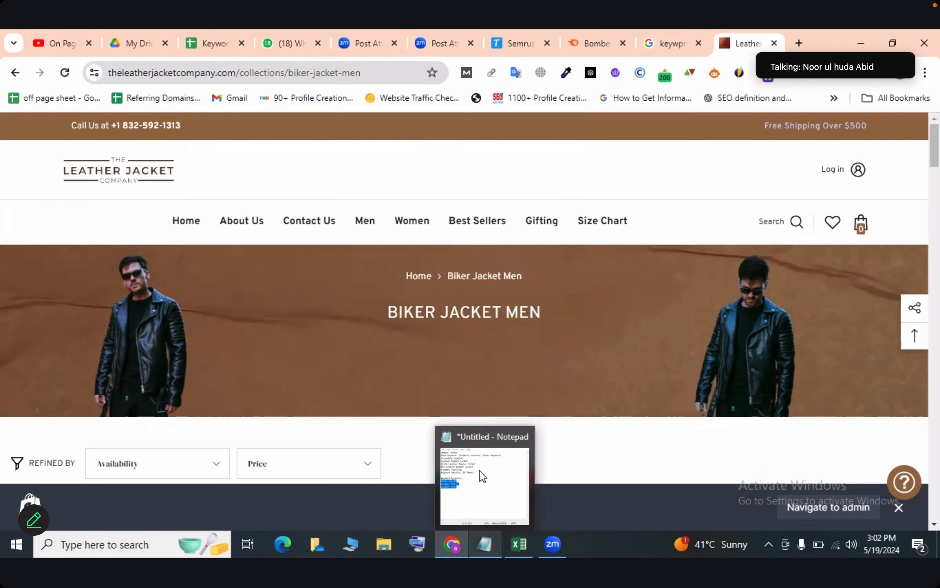